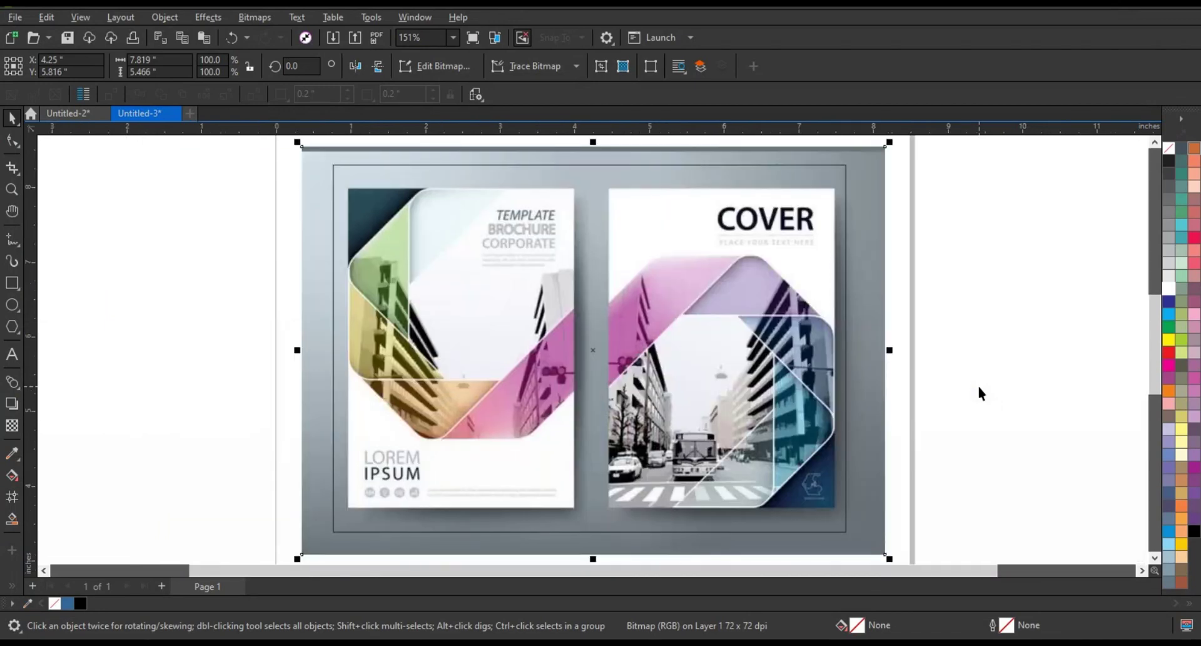
- Enlarge the brochure reference image from its centre to about 15.7 by 11 inches
scroll(513, 307, down, 1)
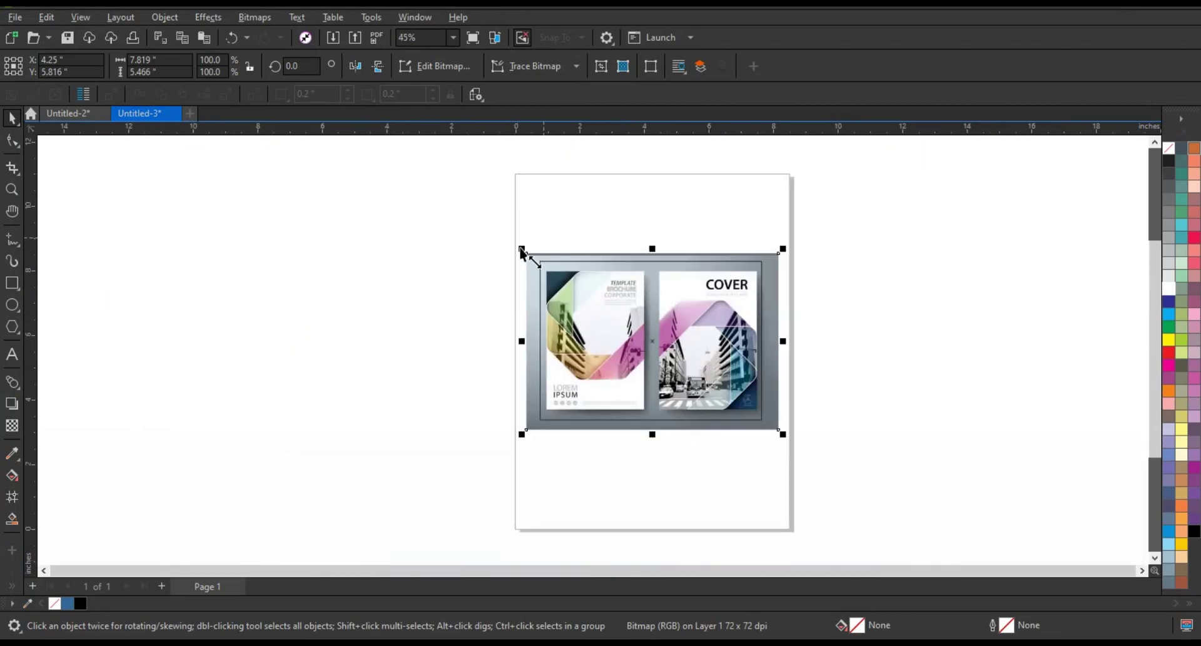
drag(522, 250, 396, 150)
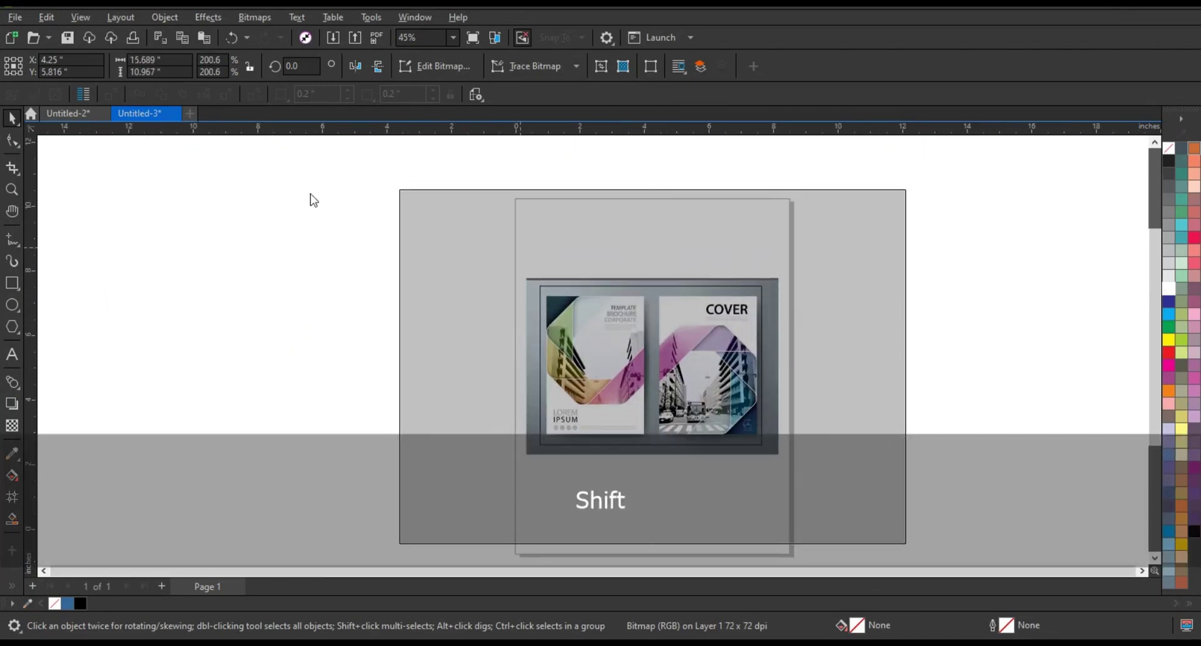
drag(314, 201, 309, 196)
click(309, 196)
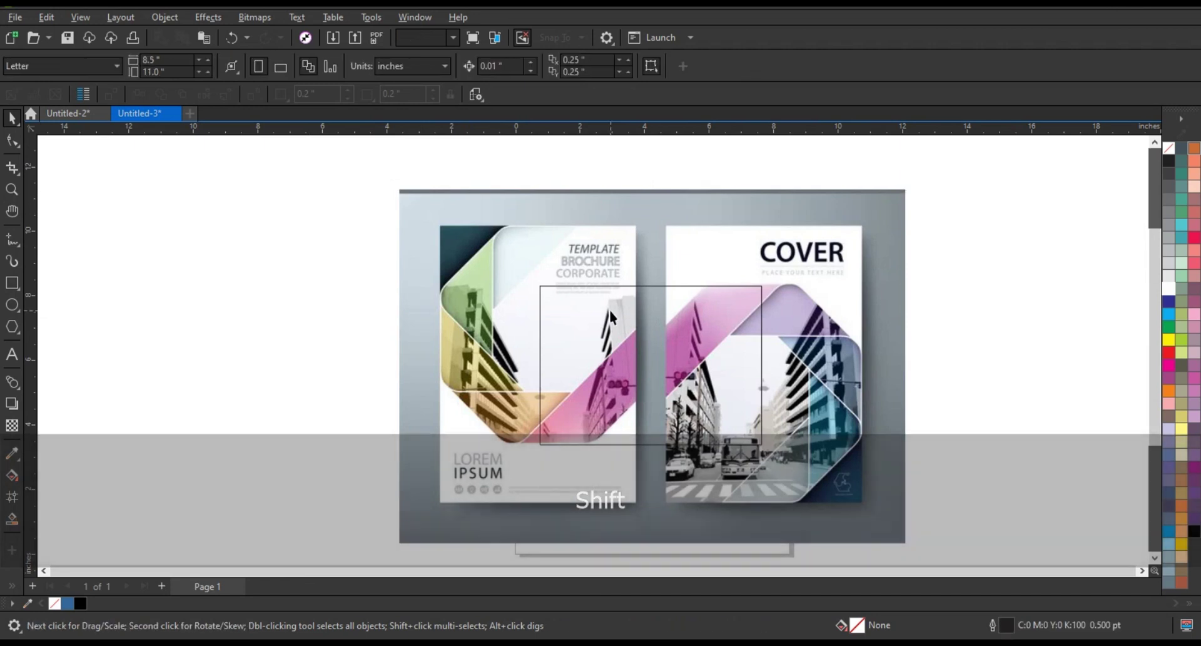
- Delete the thin rectangle outline lying over the reference image
click(609, 310)
key(Delete)
scroll(316, 261, down, 1)
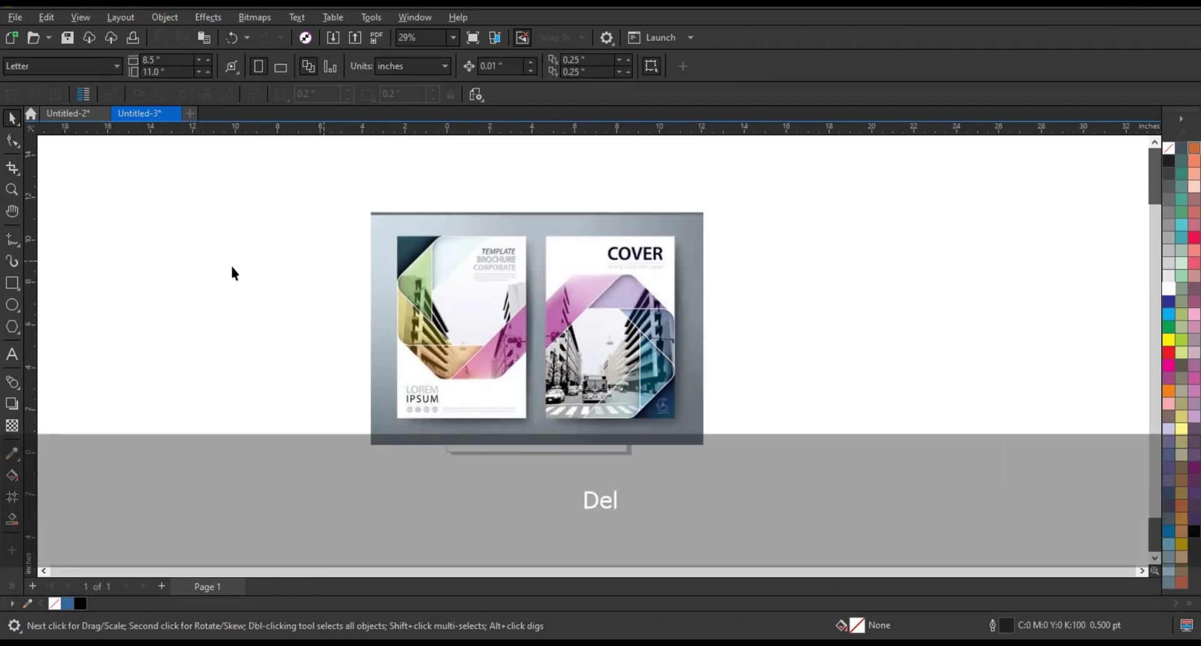
- Draw a regular 8-sided polygon about 8.46 inches wide beside the reference image, rotated to 202.5° so its edges are level
click(12, 189)
drag(149, 189, 693, 487)
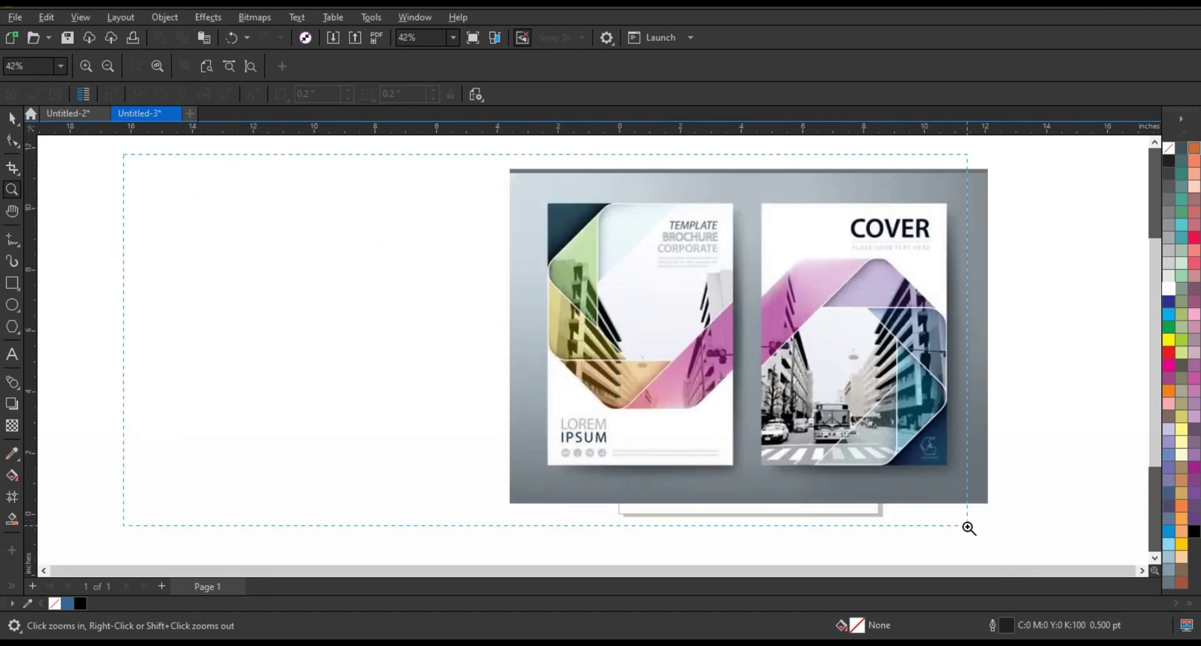
drag(969, 527, 969, 527)
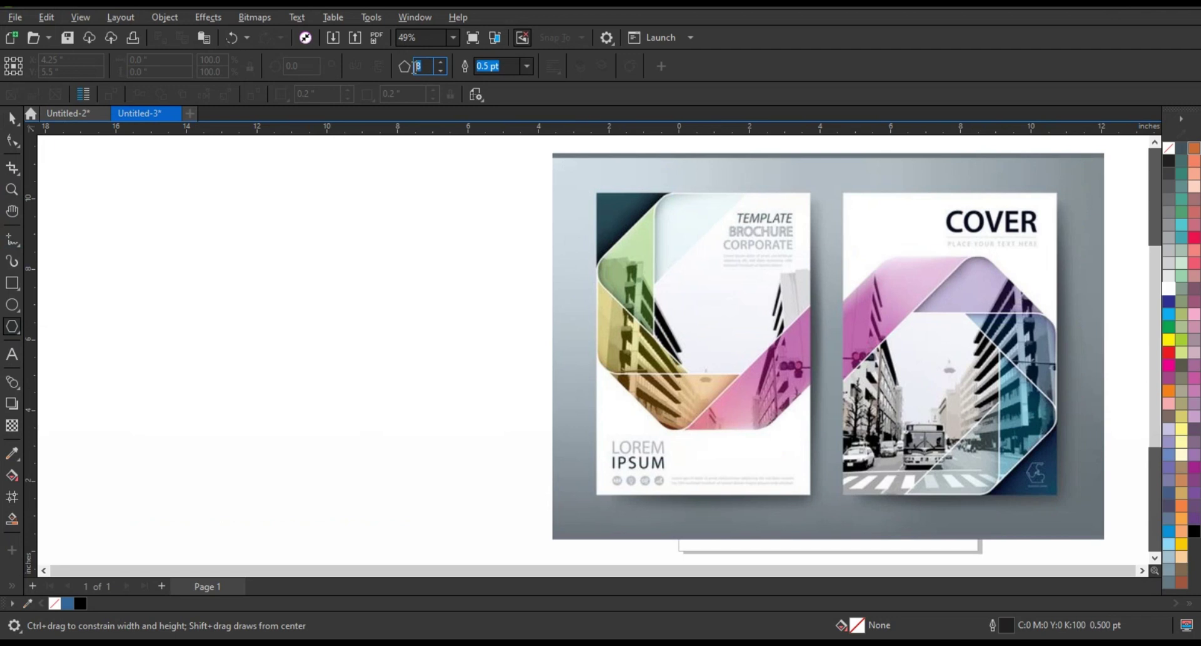
text(8)
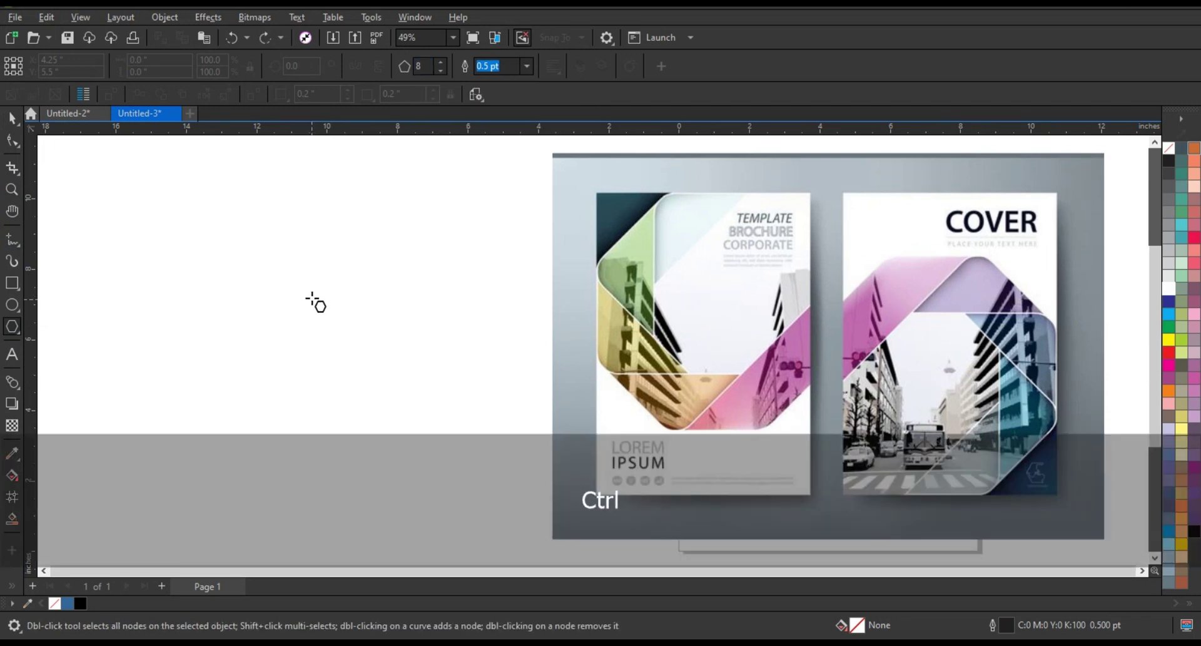
drag(312, 298, 392, 376)
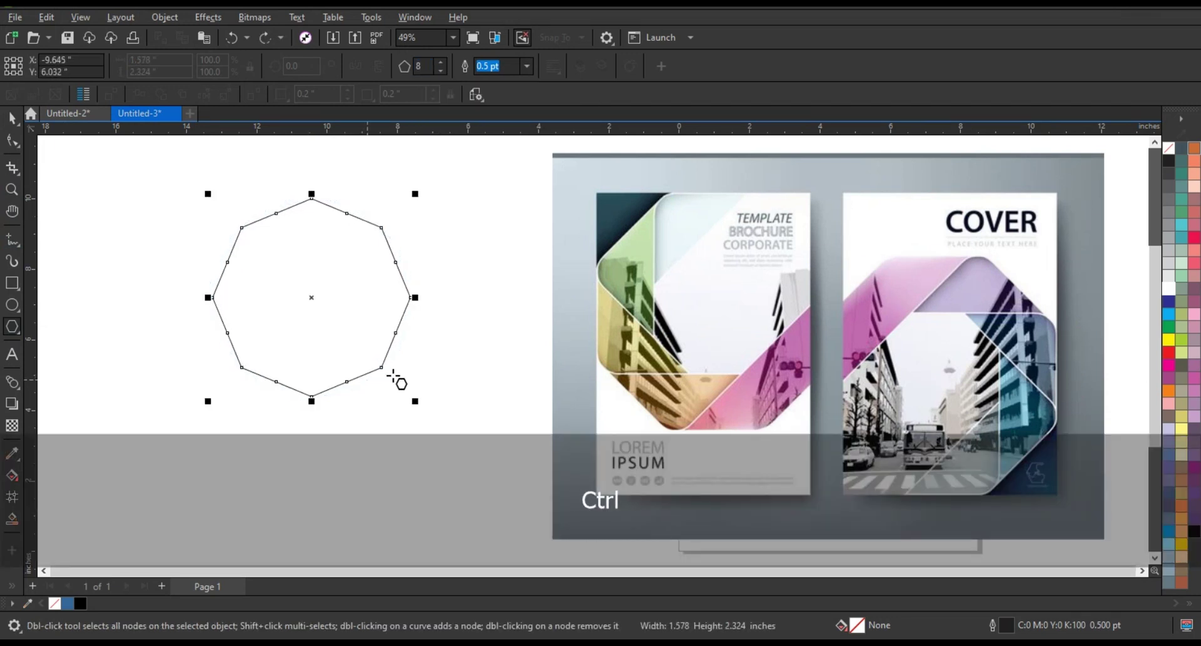
key(ctrl+z)
drag(335, 304, 396, 425)
key(space)
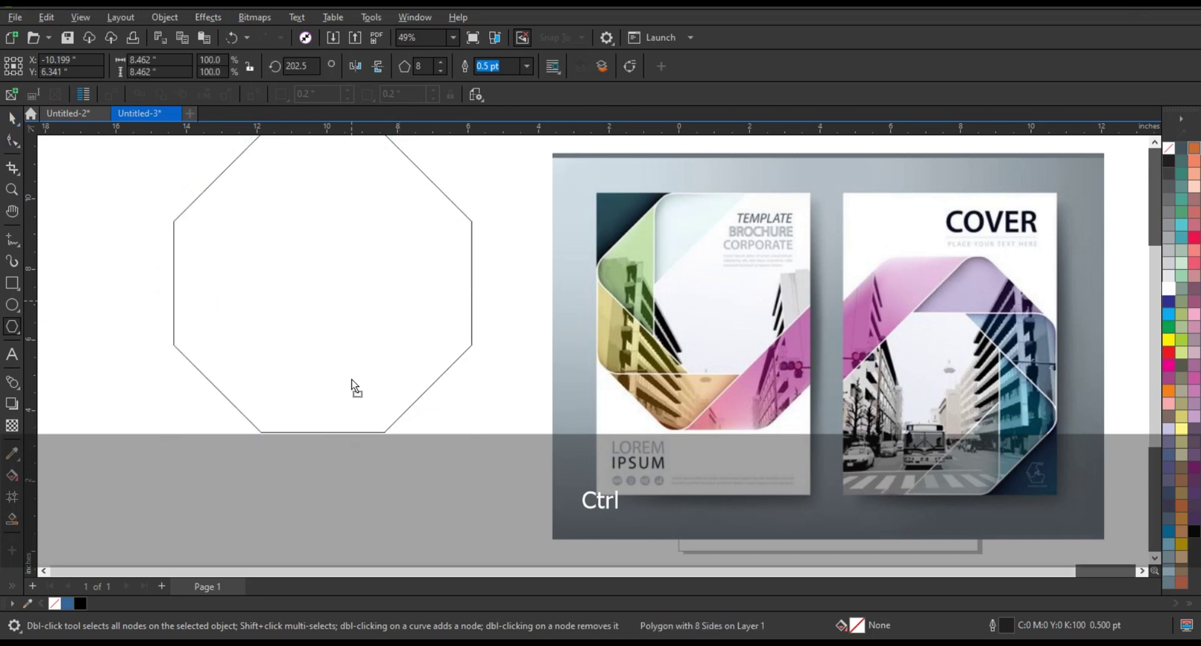
- Position the octagon level with the reference image and set its outline width to 3.0 pt
drag(352, 379, 352, 382)
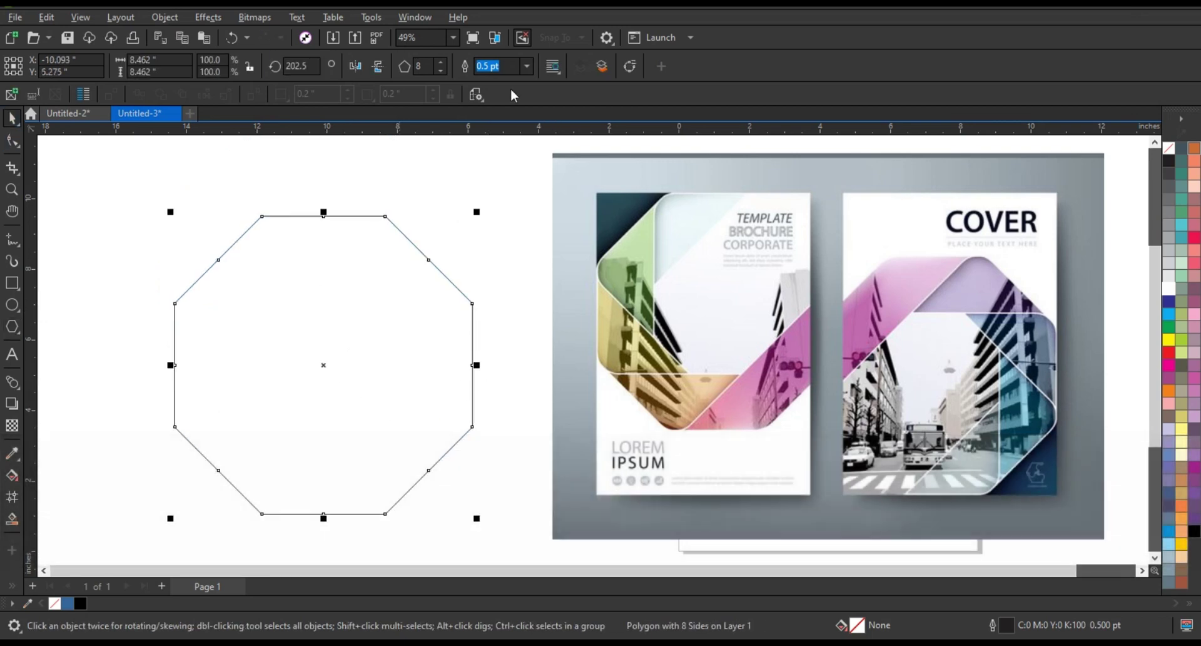
click(526, 68)
click(508, 185)
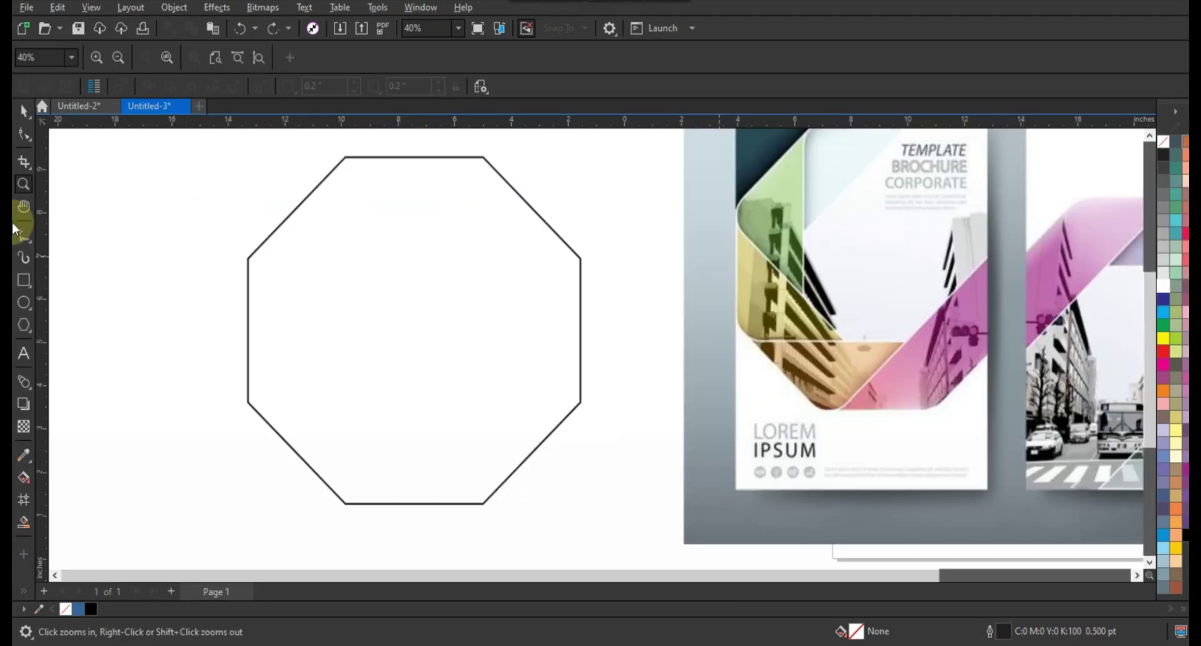
- Draw a straight vertical line about 8.8 inches long through the octagon's upper-left and lower-left corners
click(23, 235)
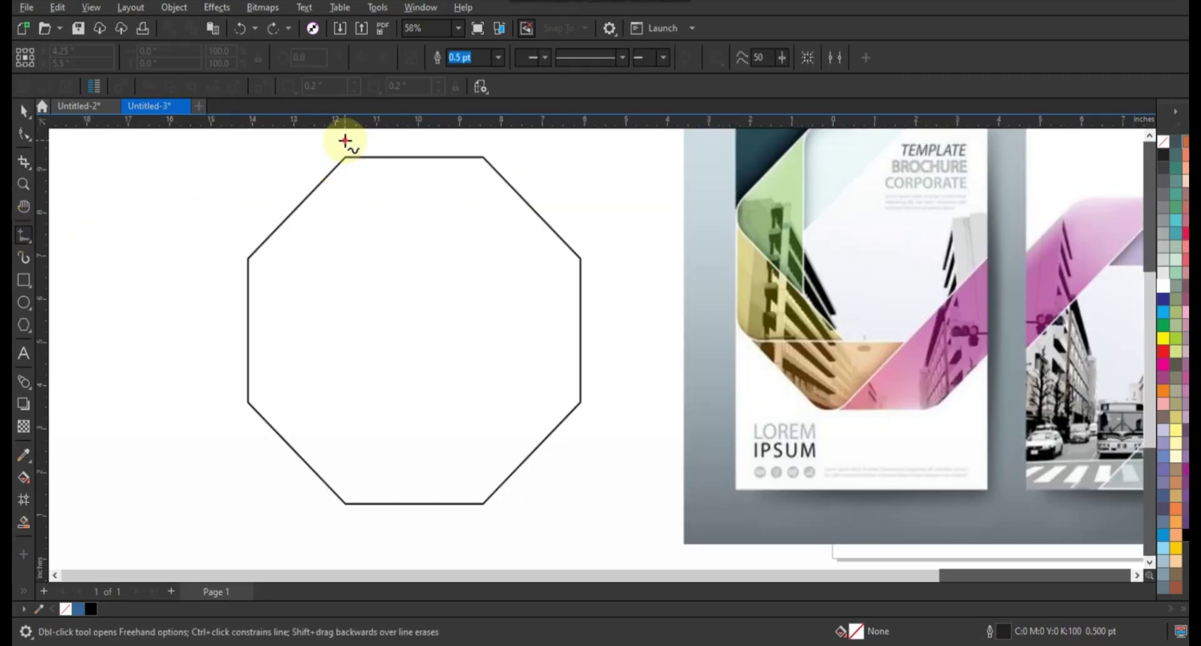
click(344, 140)
ctrl+click(334, 519)
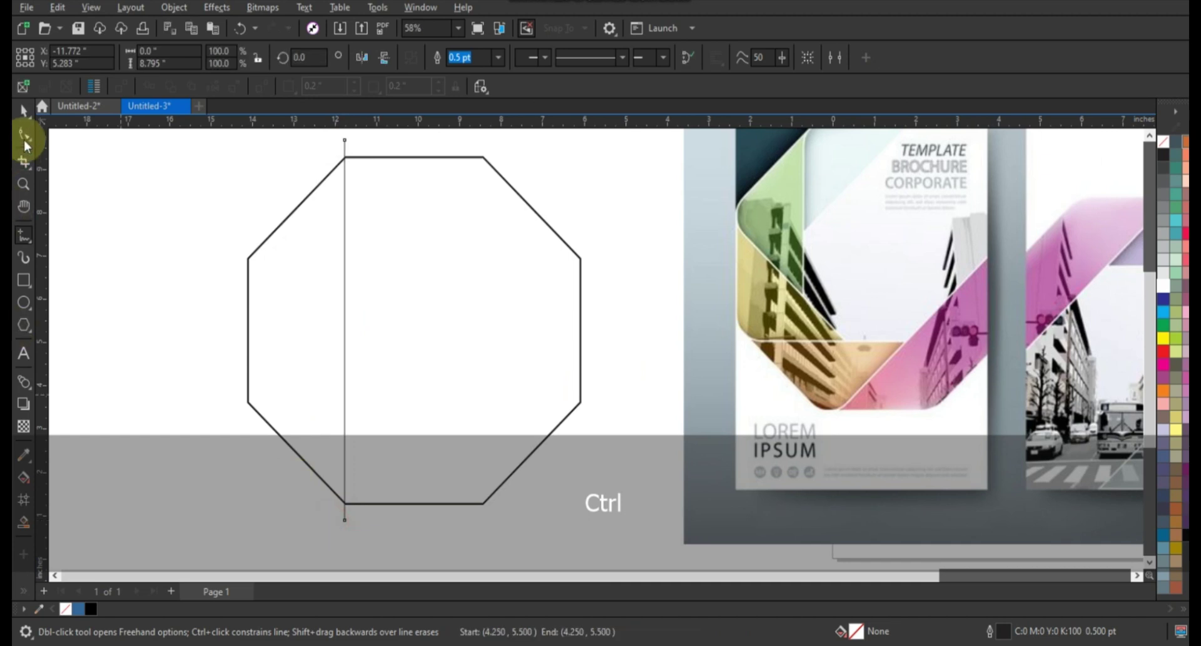
- Set the vertical line's outline to 3.0 pt and lengthen it from its centre to about 10.29 inches
click(24, 111)
click(498, 58)
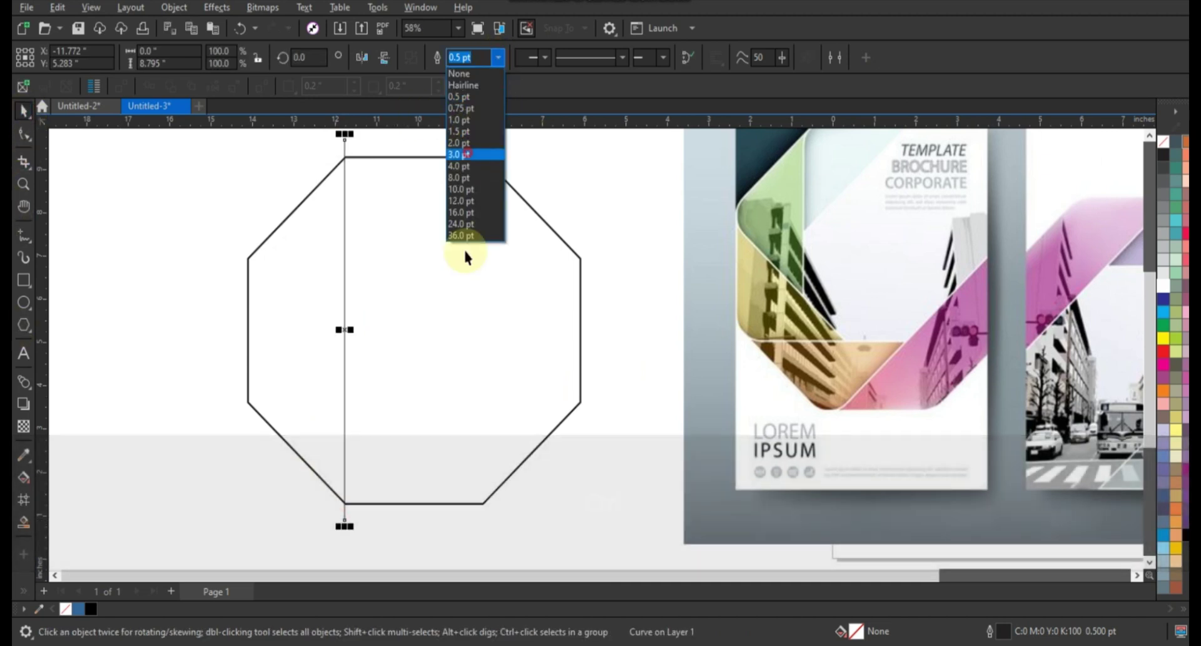
click(467, 154)
scroll(468, 334, down, 1)
drag(375, 182, 374, 157)
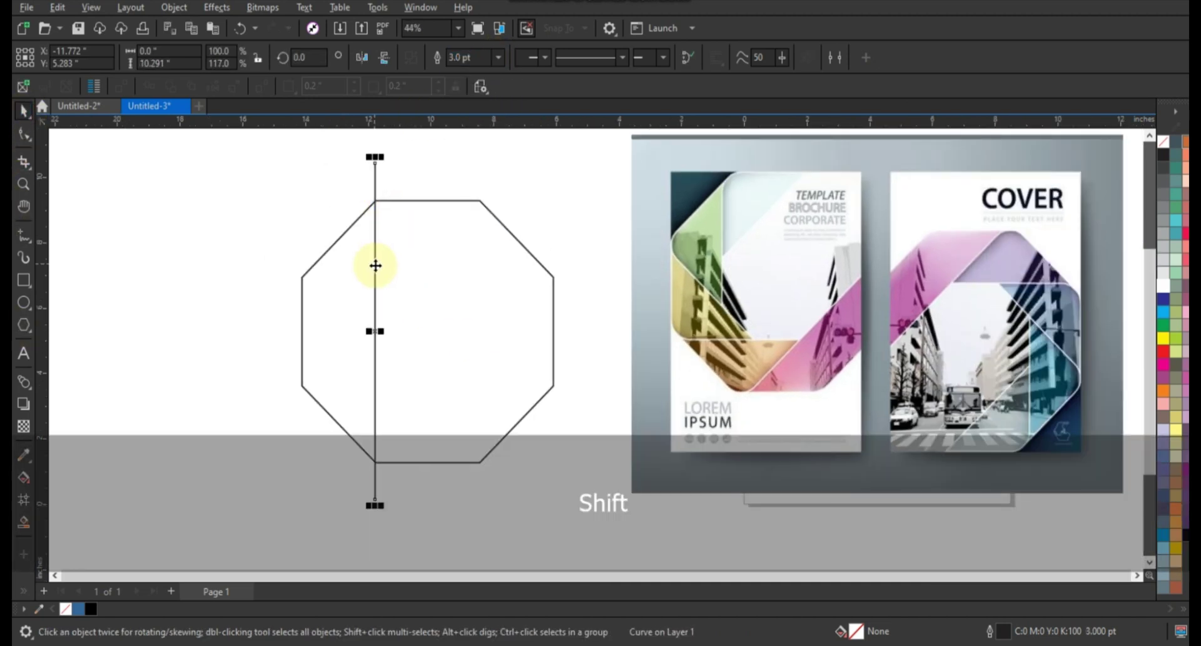
- Duplicate the vertical line so the copy passes through the octagon's upper-right and lower-right corners
drag(375, 266, 482, 279)
right_click(481, 279)
key(F4)
- Combine the two vertical lines into a single curve
click(393, 215)
click(468, 265)
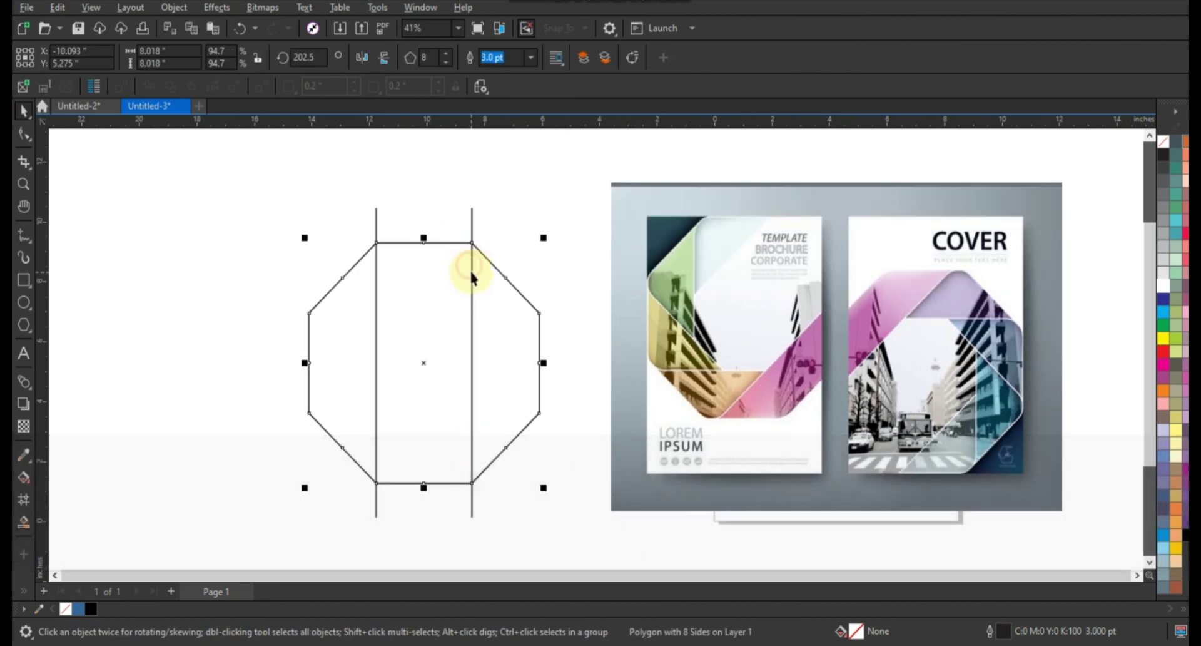
click(471, 271)
click(469, 224)
click(472, 224)
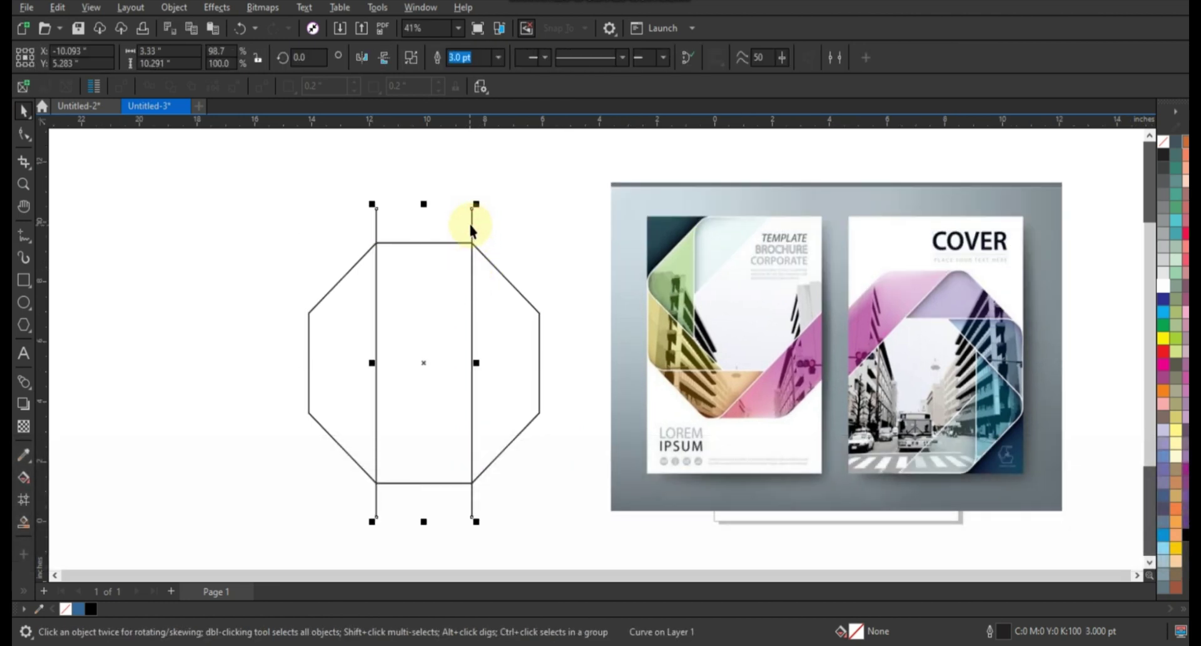
- Add a copy of the line pair rotated 90° about its centre, and combine both pairs into one curve
click(471, 226)
drag(477, 204, 542, 397)
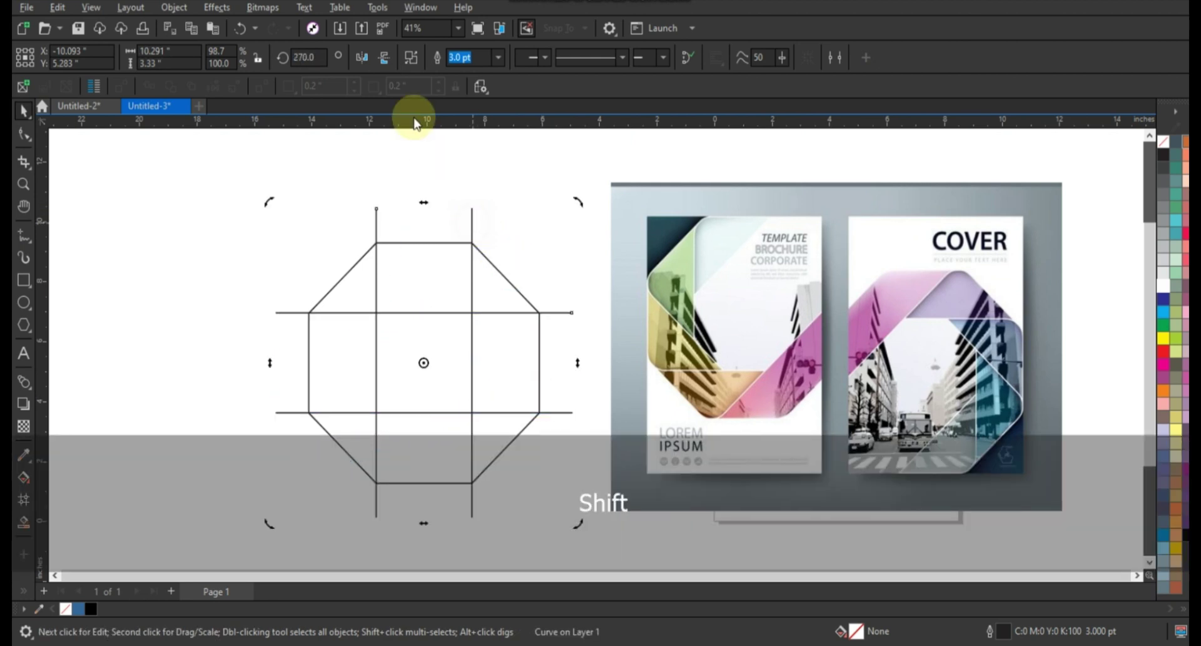
click(544, 170)
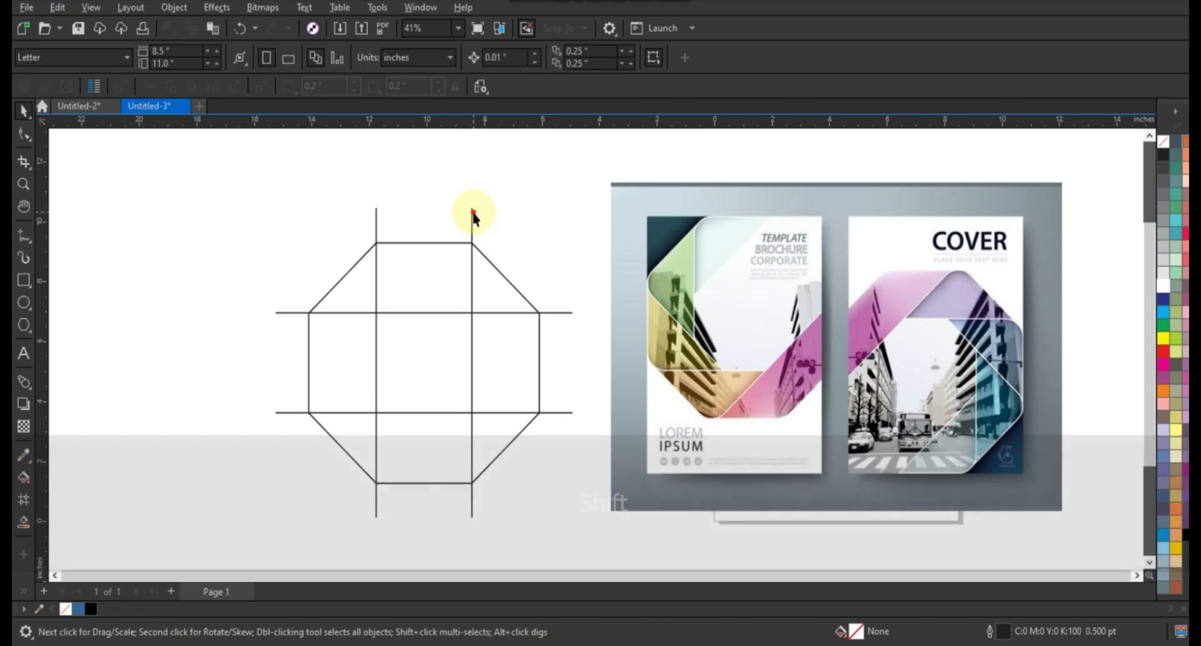
- Add a copy of the four crossing lines rotated 45° about the centre, and combine both line sets
click(472, 218)
click(472, 218)
drag(581, 205, 585, 372)
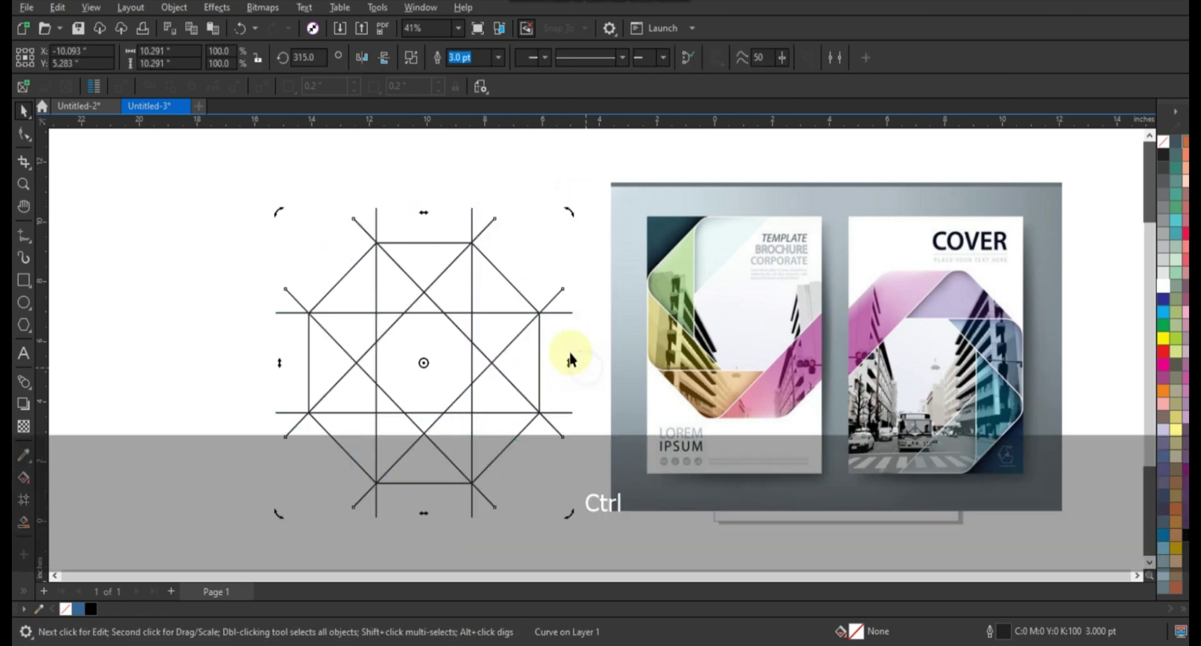
shift+click(473, 214)
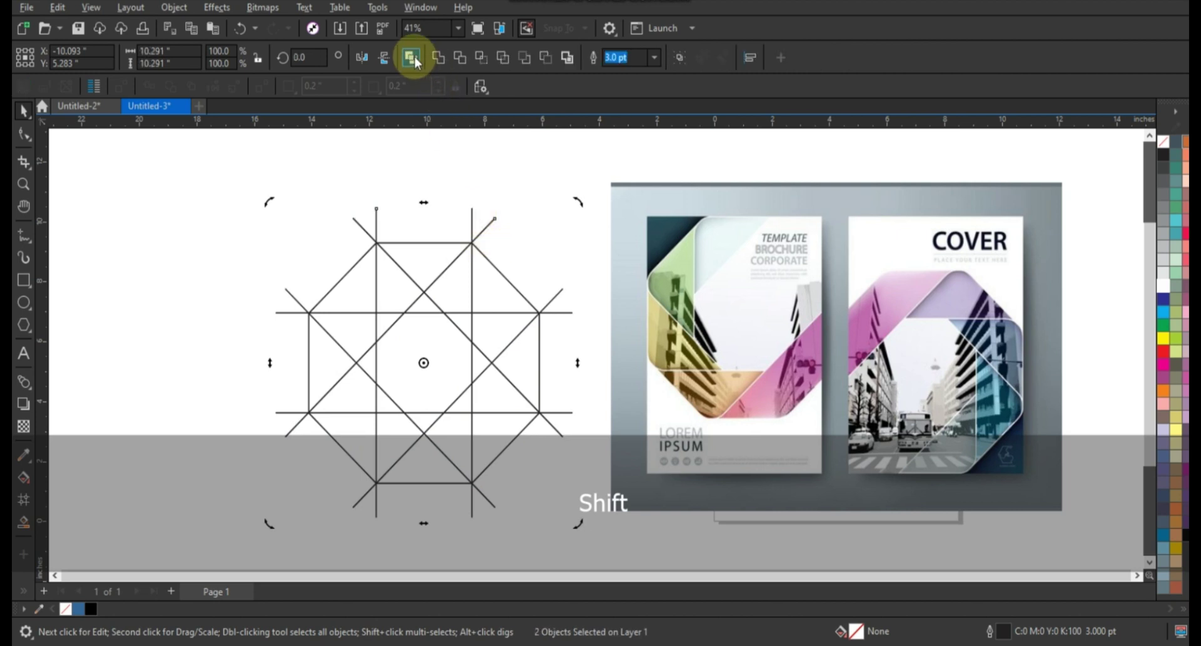
- Round the octagon's corners with a 0.63 inch Fillet, and close the corner settings
click(484, 276)
key(shift+F2)
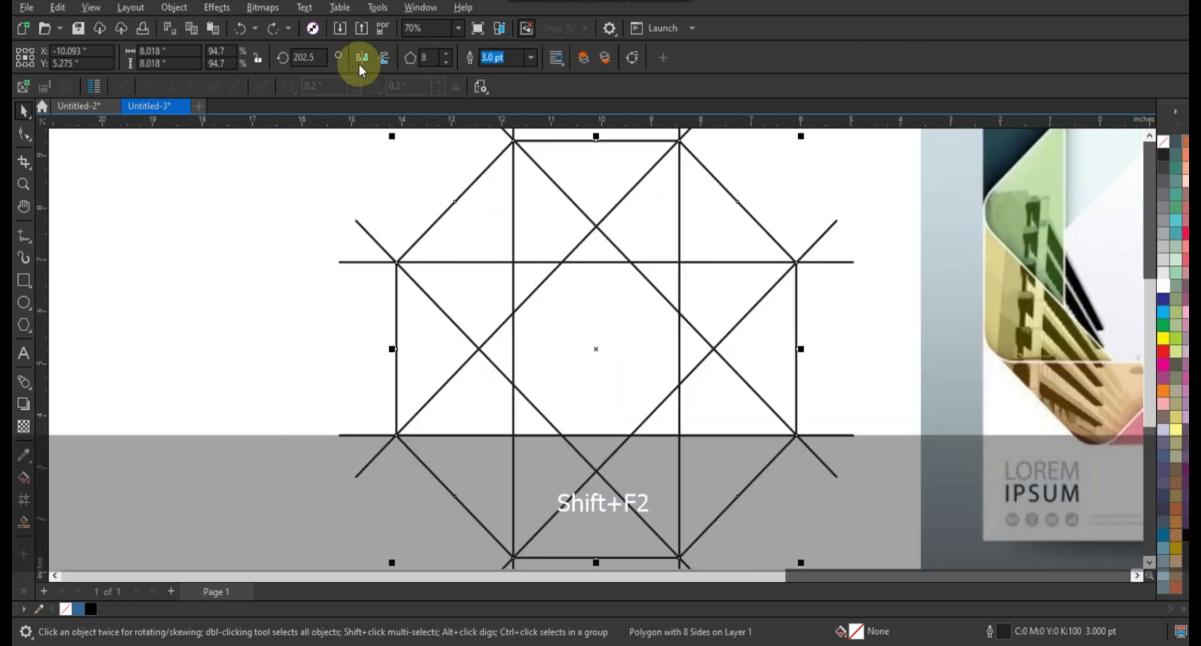
click(416, 8)
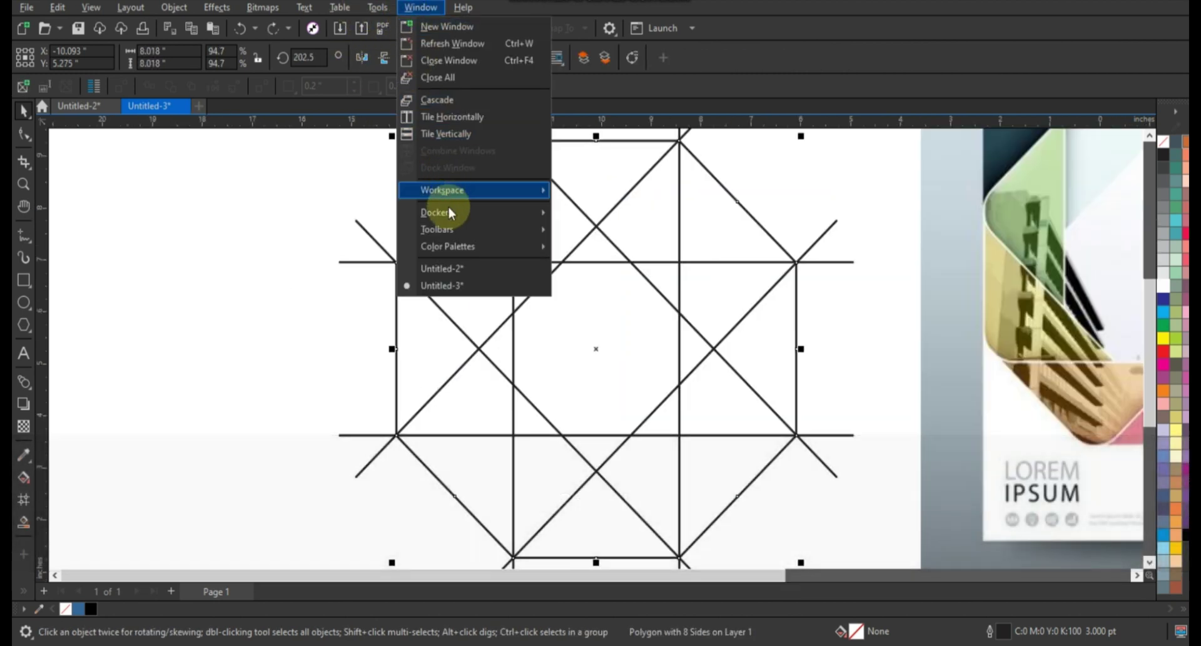
mouse_move(449, 211)
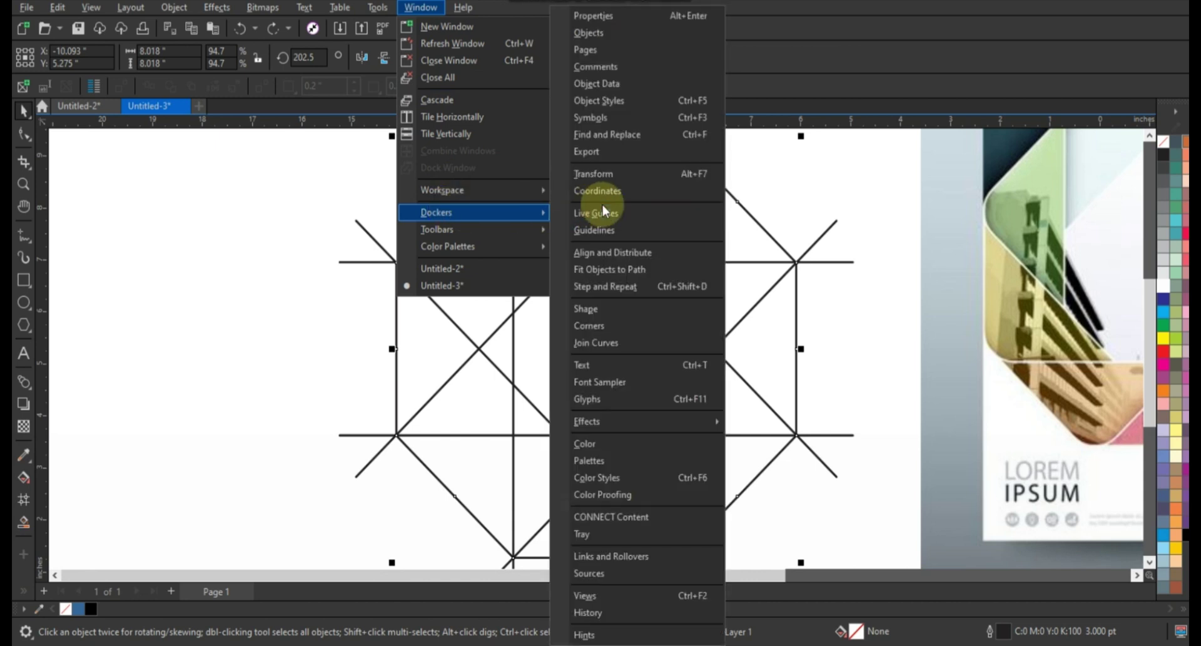
click(601, 327)
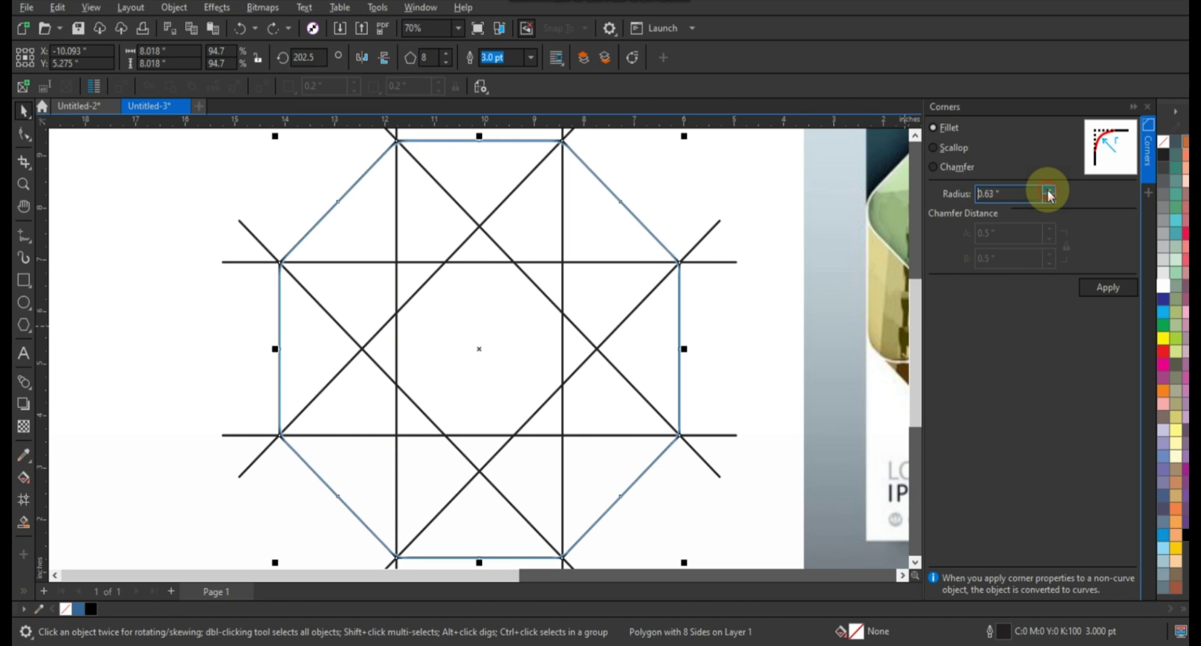
click(1083, 287)
click(772, 182)
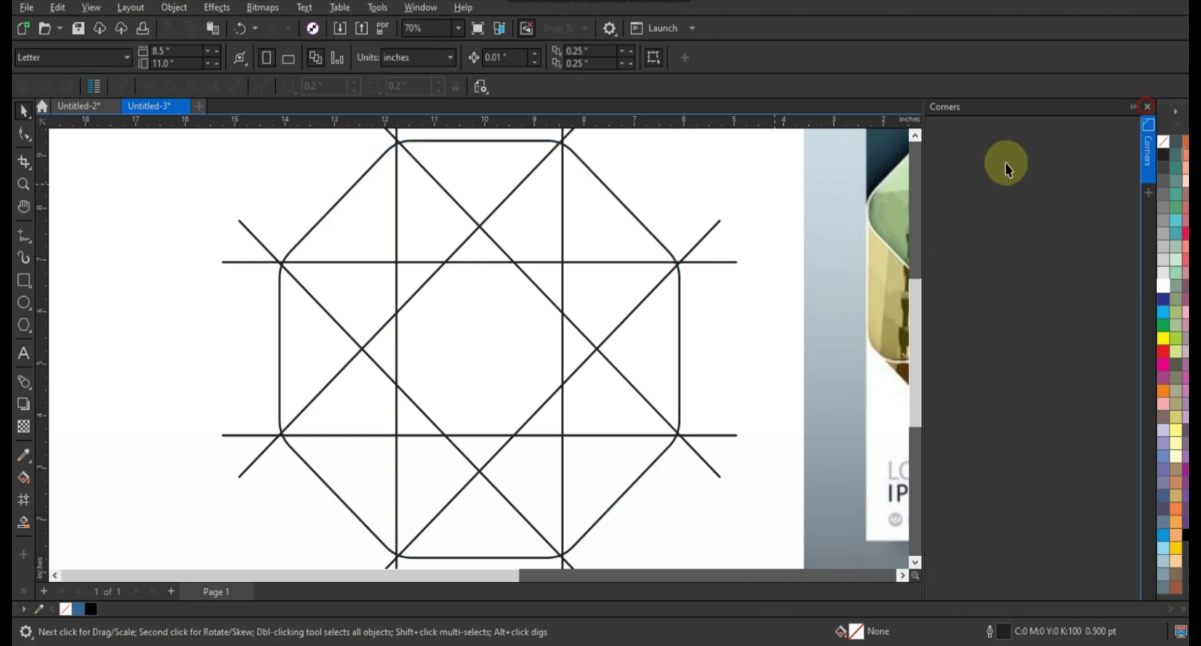
click(1147, 106)
- Enlarge the rounded octagon from its centre to about 8.16 inches so its corners meet the crossing lines
scroll(485, 276, down, 1)
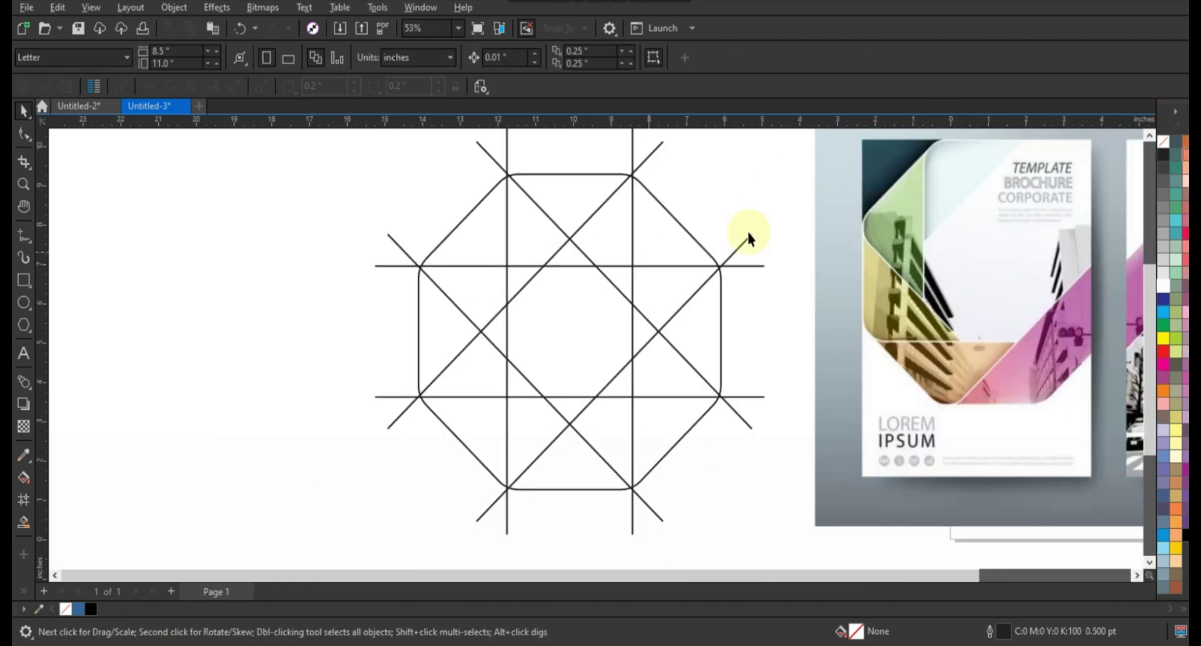
scroll(727, 294, down, 1)
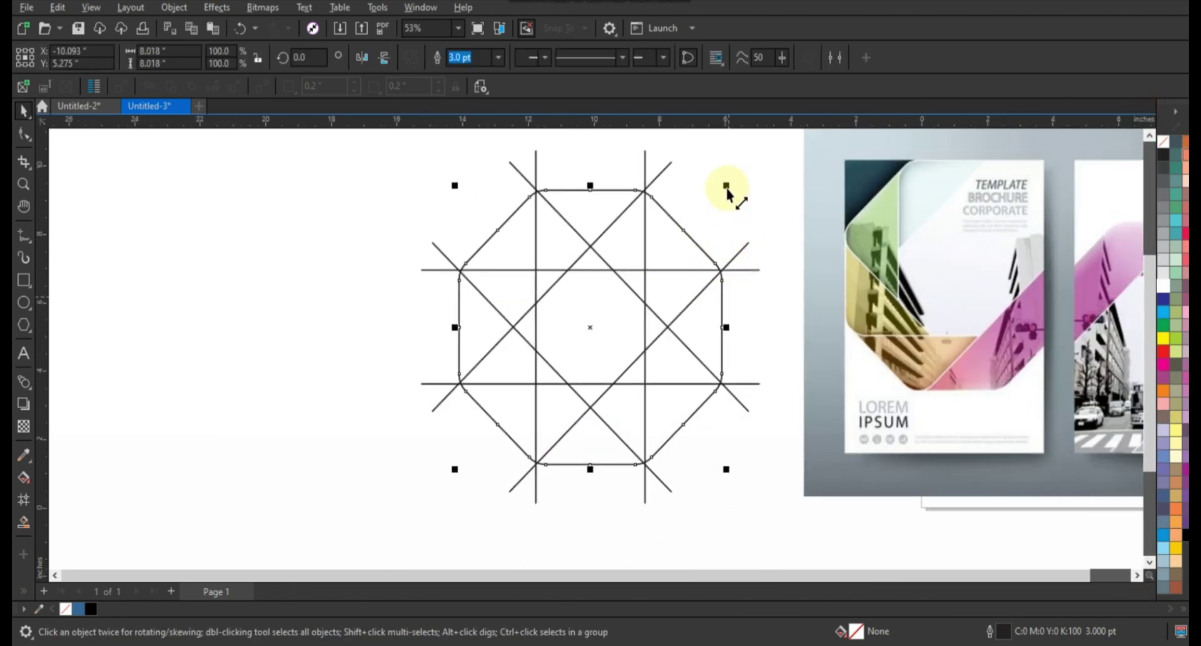
drag(730, 187, 747, 220)
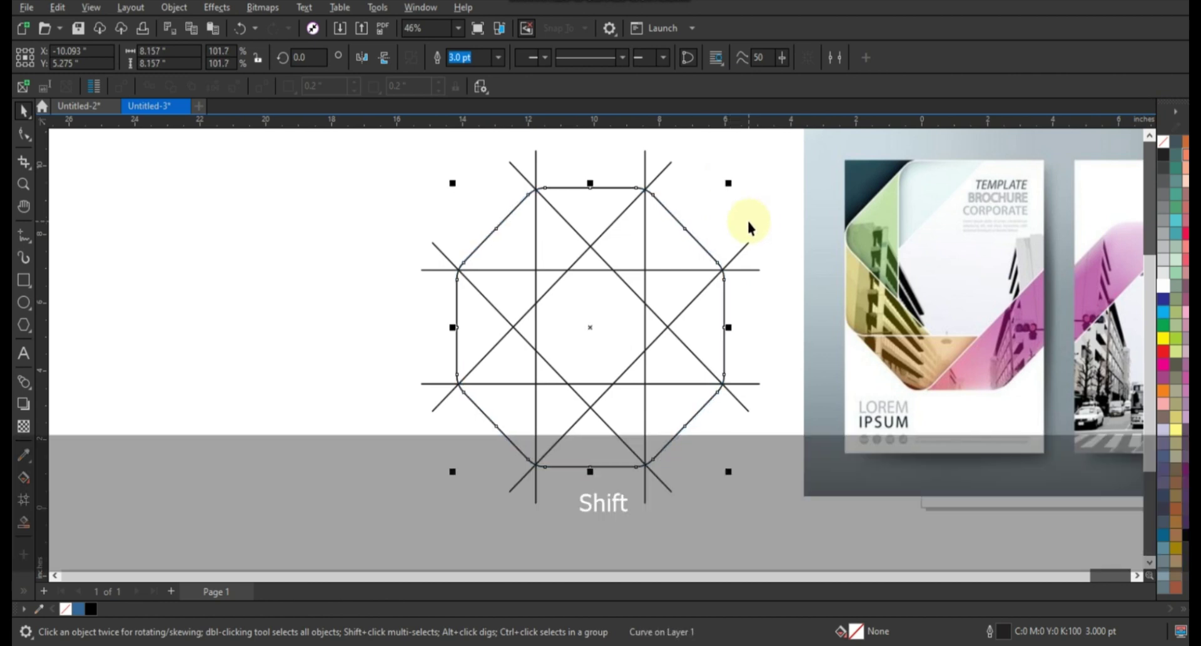
click(345, 272)
- Draw a circle about 1 inch in diameter just below the octagon's upper-right corner
scroll(346, 271, down, 2)
click(23, 183)
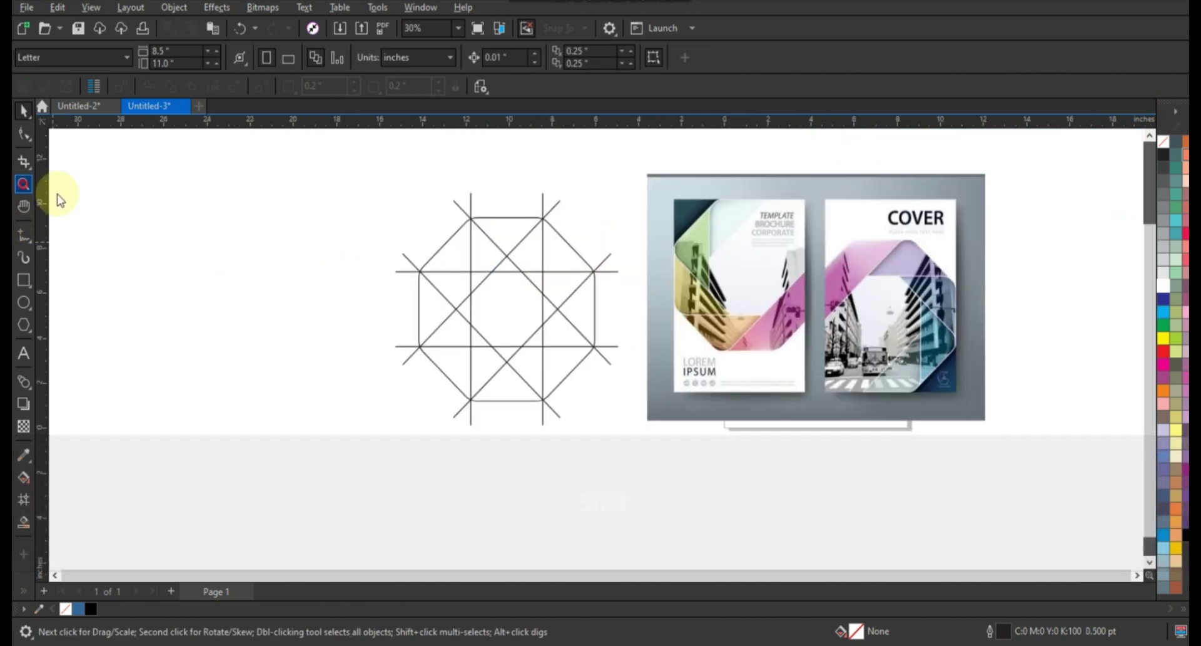
drag(381, 177, 984, 421)
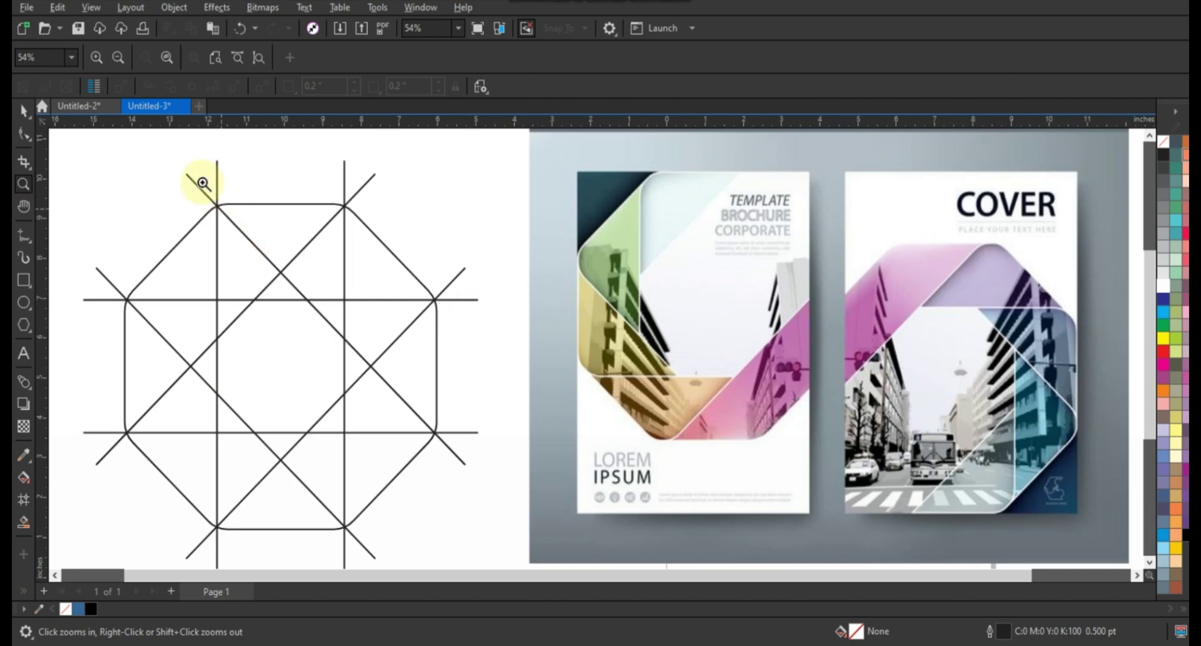
drag(198, 182, 797, 392)
click(23, 302)
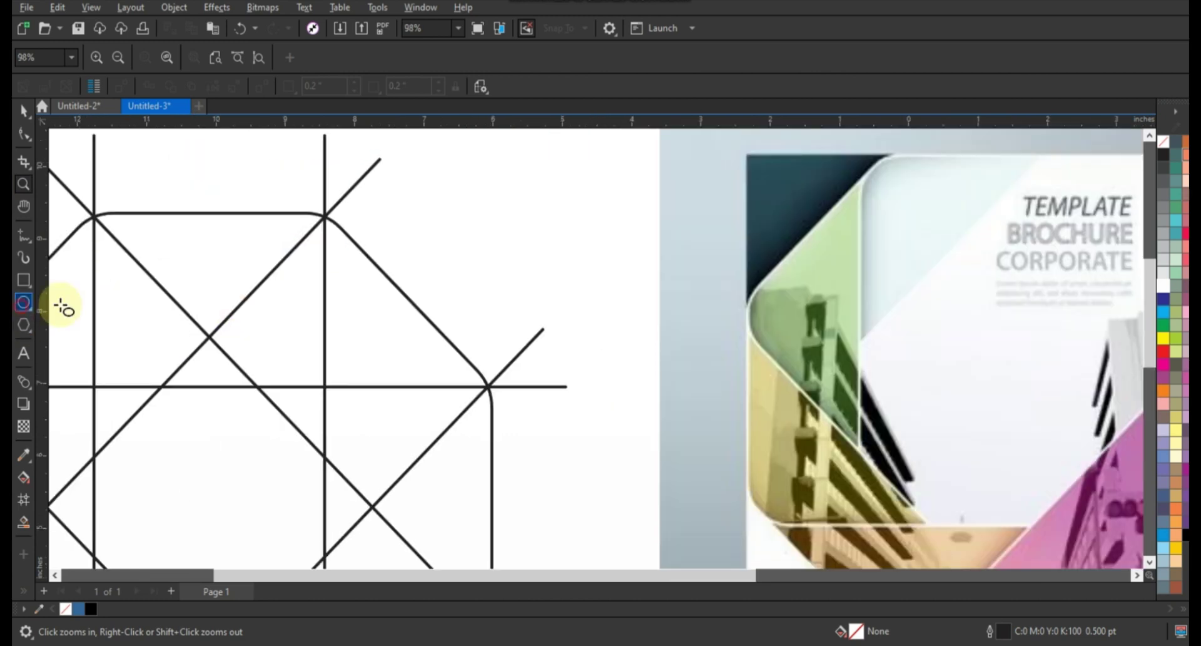
drag(296, 256, 365, 324)
click(25, 110)
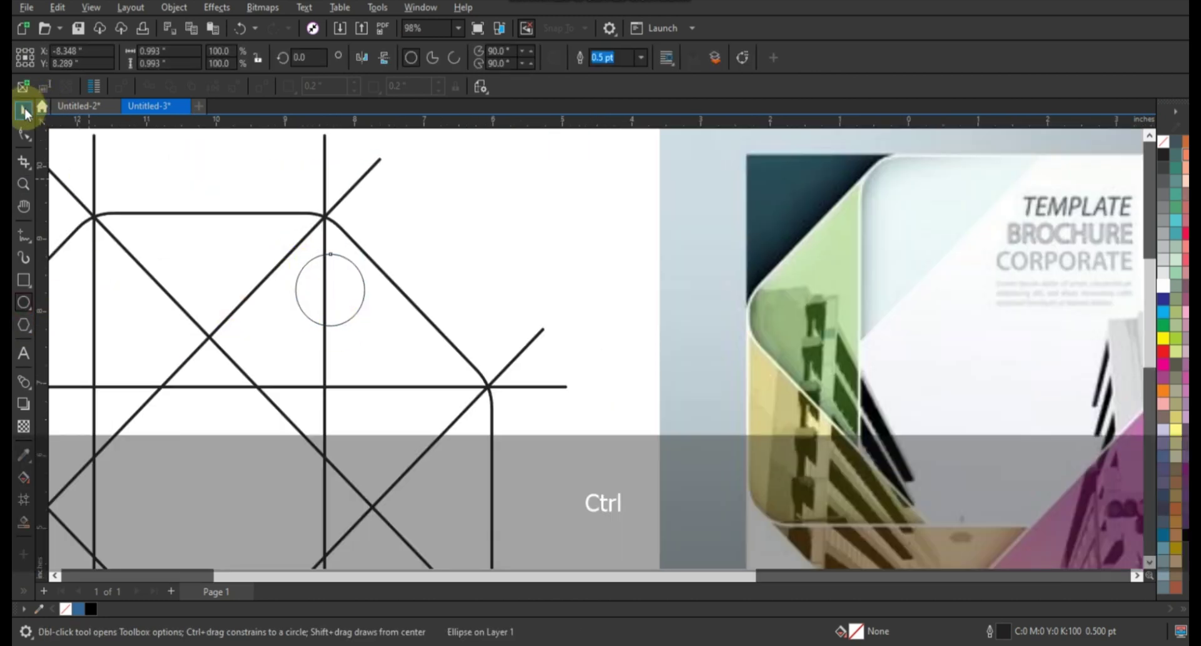
- Move the small circle up into the octagon's upper-right corner, between the diagonal line and the sloping edge
drag(324, 284, 327, 273)
key(shift+F2)
key(F3)
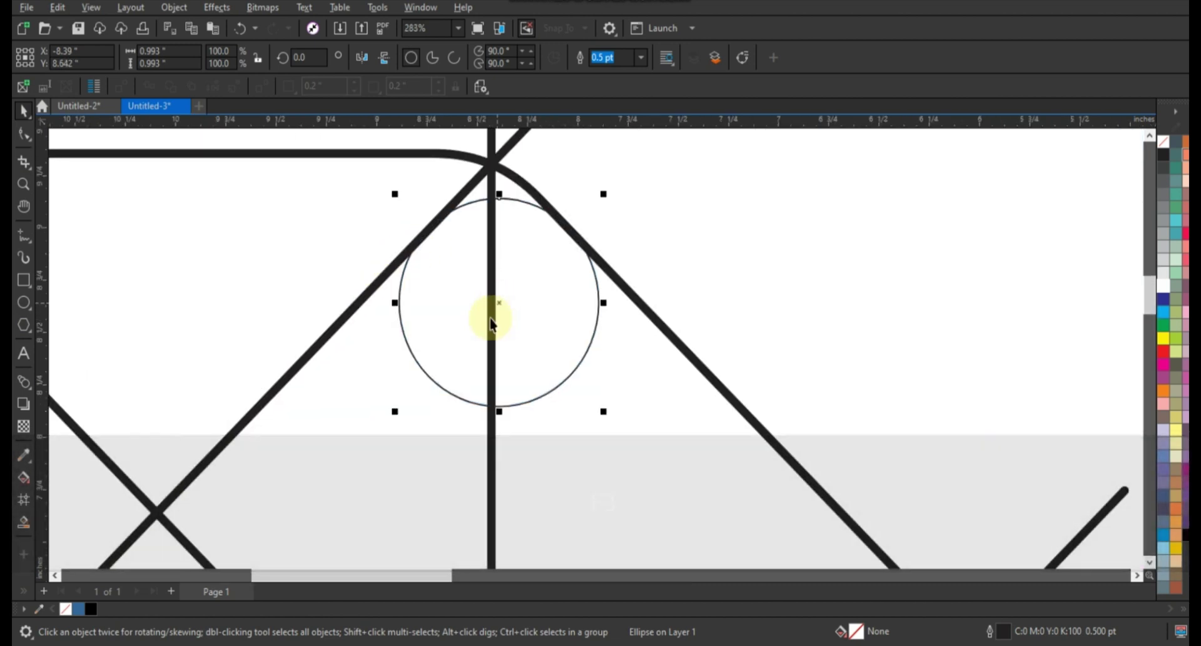
scroll(491, 317, down, 4)
key(F3)
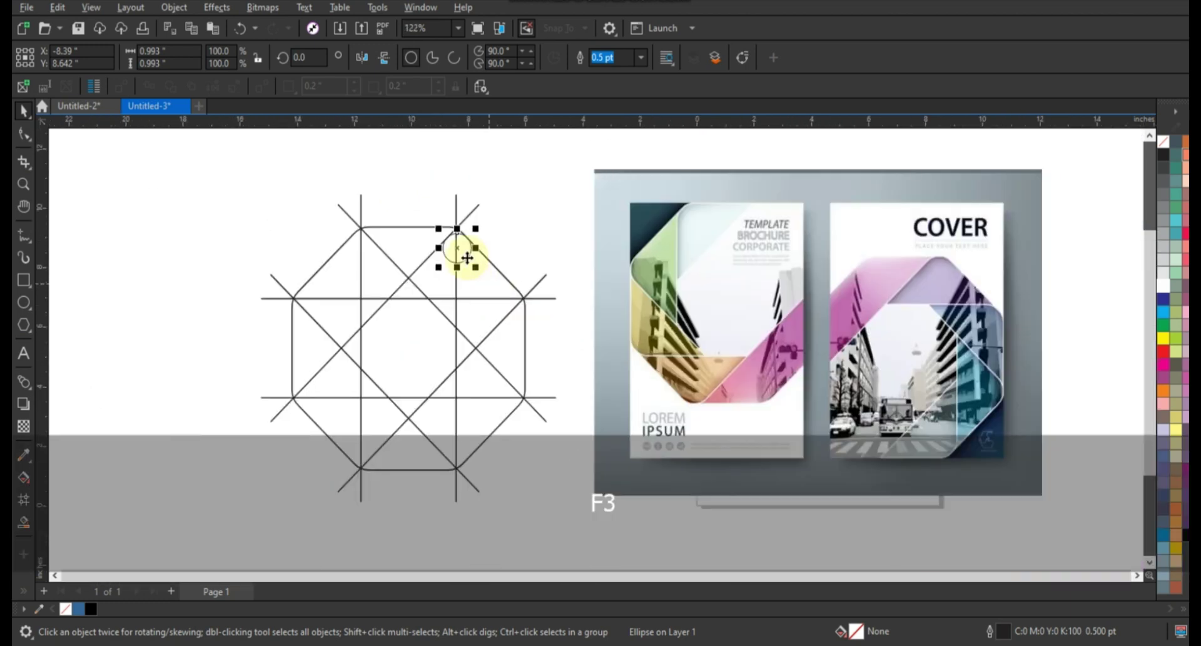
- Copy the small circle to the octagon's right-hand upper corner, just below the horizontal line and touching the vertical edge
drag(461, 252, 563, 344)
key(shift+F2)
key(F3)
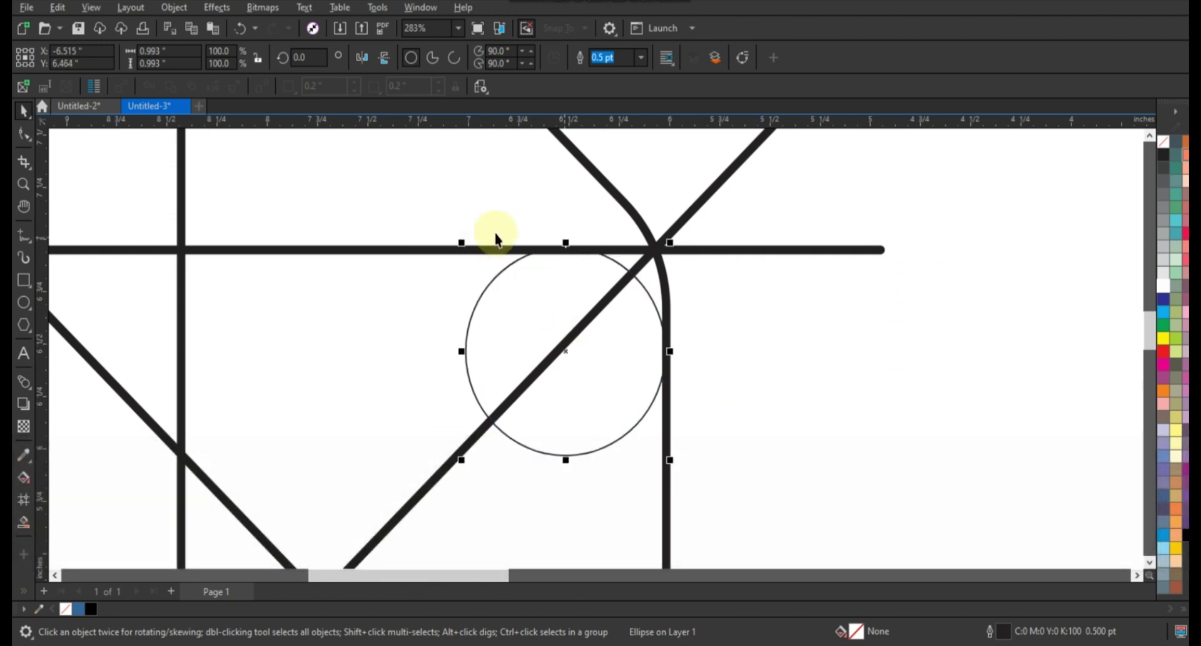
key(F3)
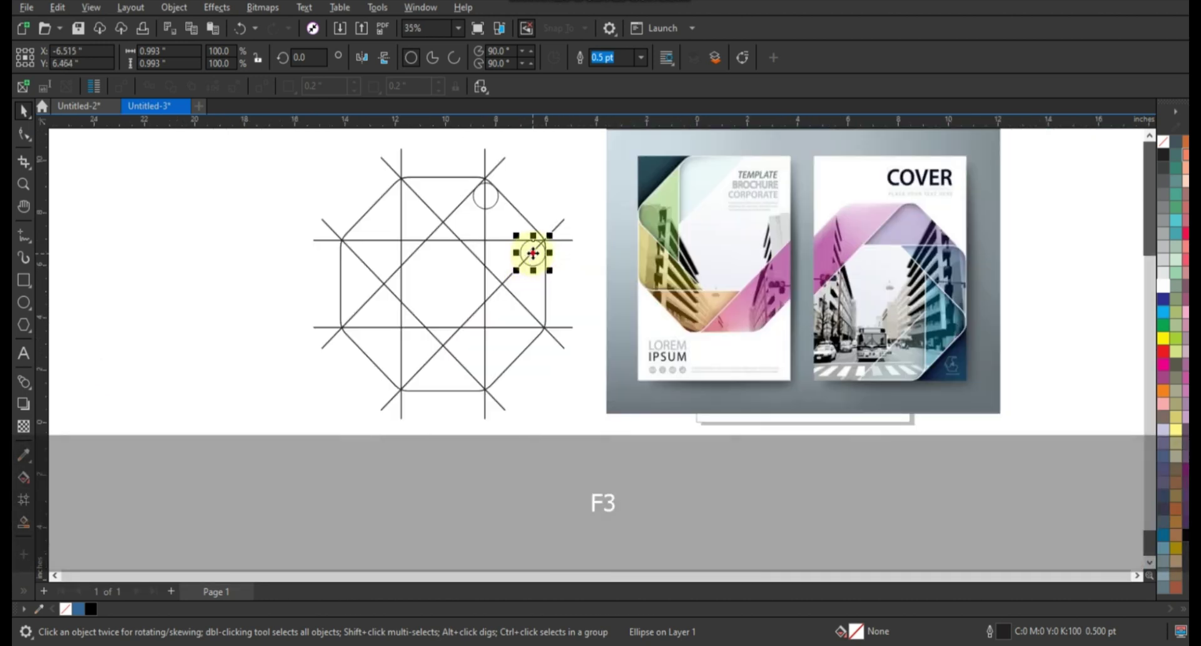
- Copy the small circle to the octagon's right-hand lower corner, beside the crossing of the diagonal and lower horizontal lines
drag(532, 253, 546, 320)
key(shift+F2)
key(F3)
scroll(461, 321, down, 2)
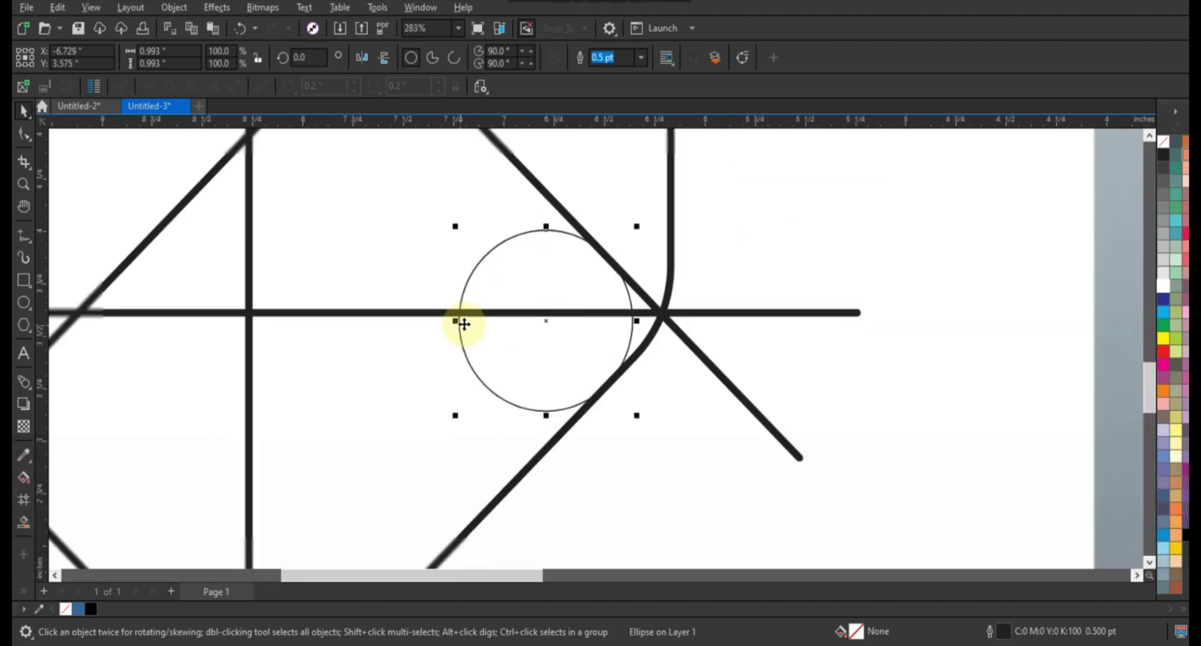
scroll(480, 323, down, 3)
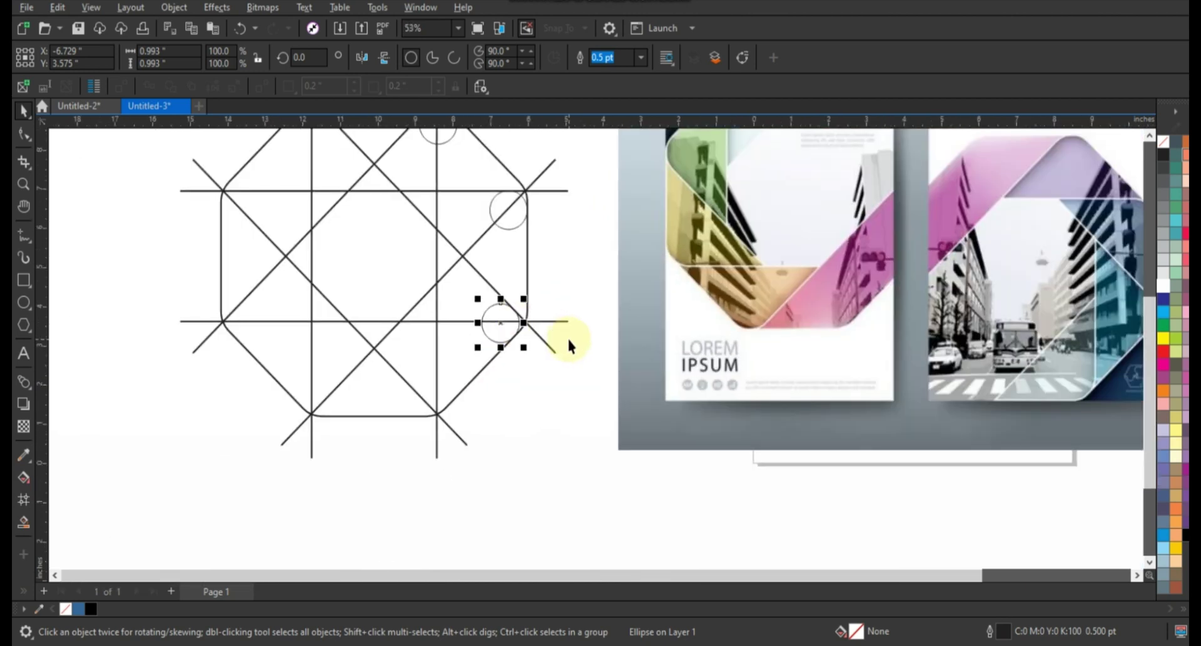
scroll(568, 341, down, 1)
- Copy the small circle to the octagon's bottom-right corner and nudge it against the bottom edge and vertical line
drag(508, 325, 442, 393)
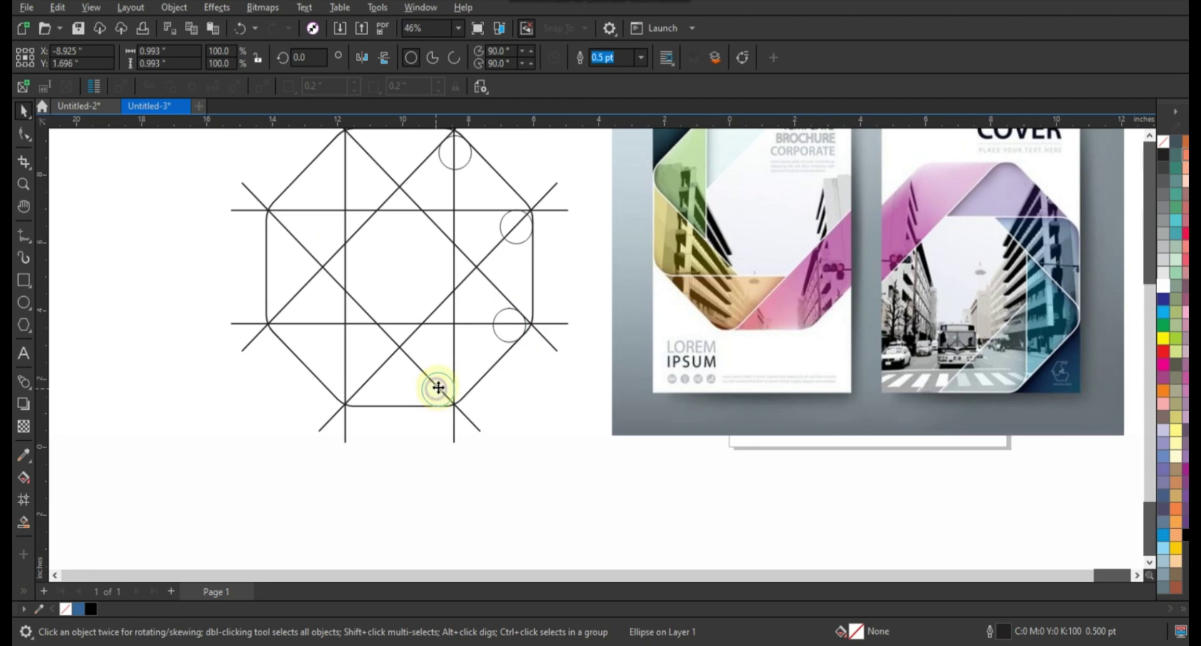
key(shift+F2)
key(F3)
drag(509, 337, 514, 339)
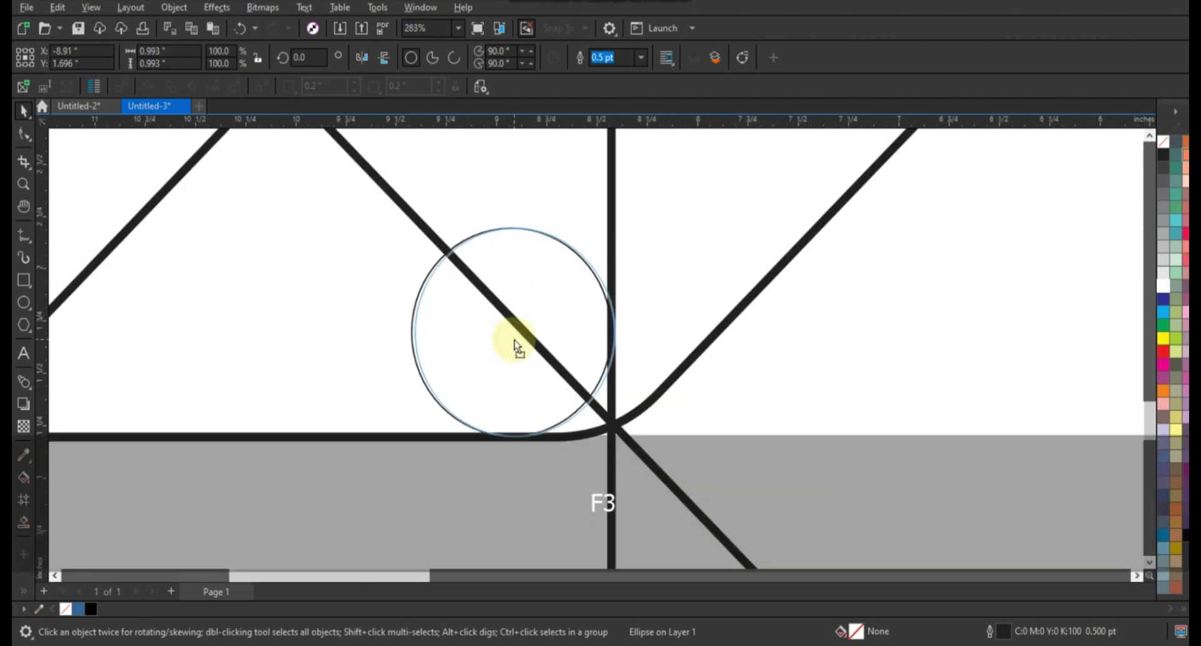
scroll(514, 339, down, 6)
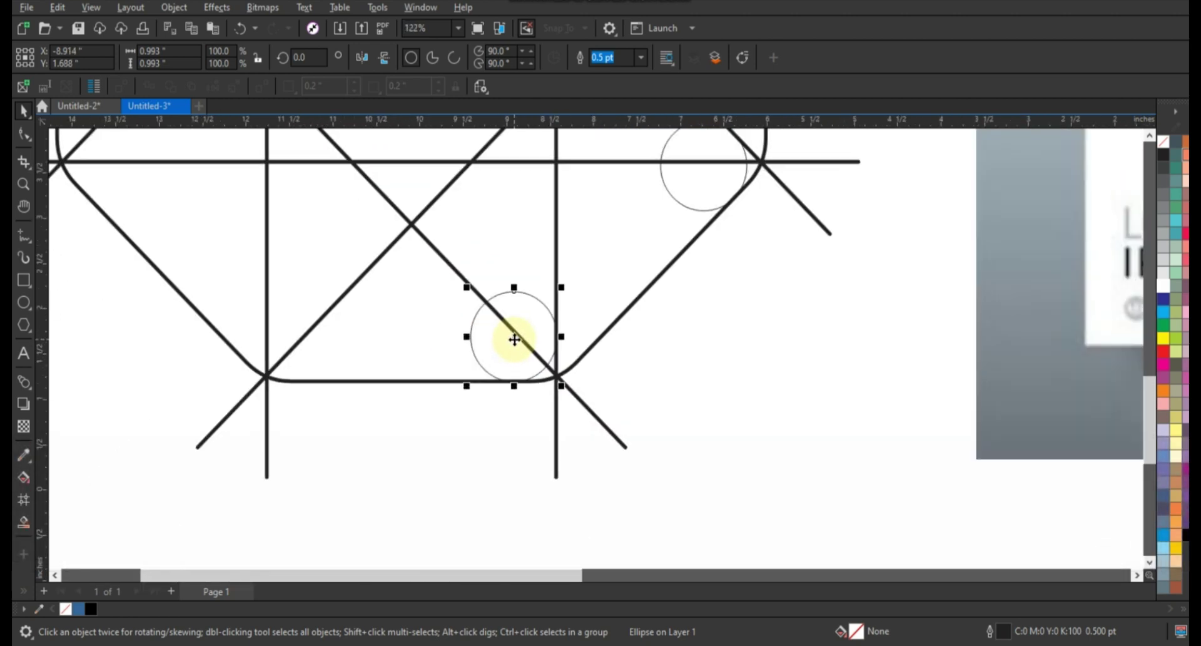
scroll(515, 339, down, 3)
key(F3)
key(Escape)
- Smart Fill the regions of the octagon's upper-left diagonal band with blue, including the rounded tip above the top circle
click(23, 184)
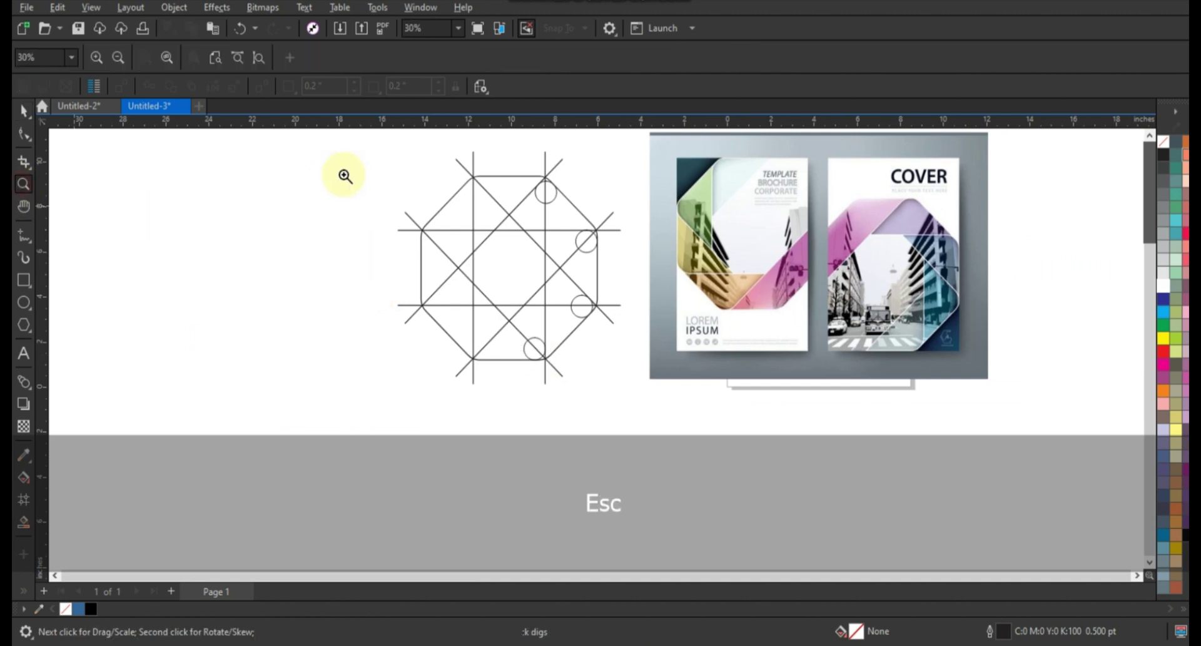
drag(344, 176, 974, 397)
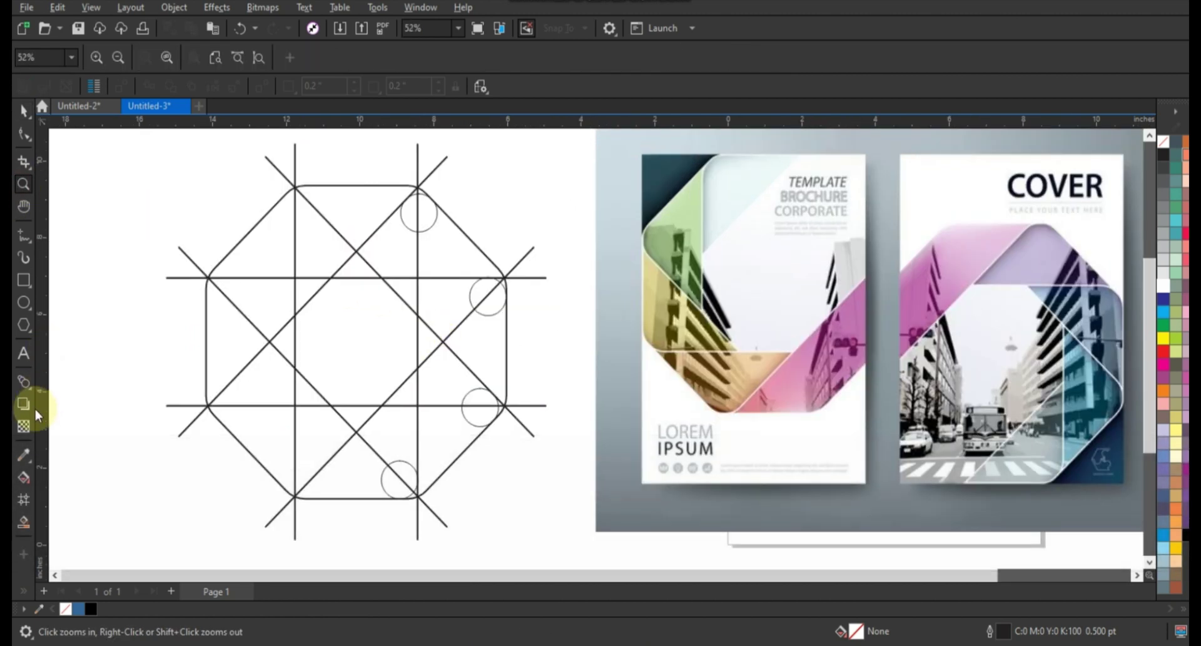
click(23, 521)
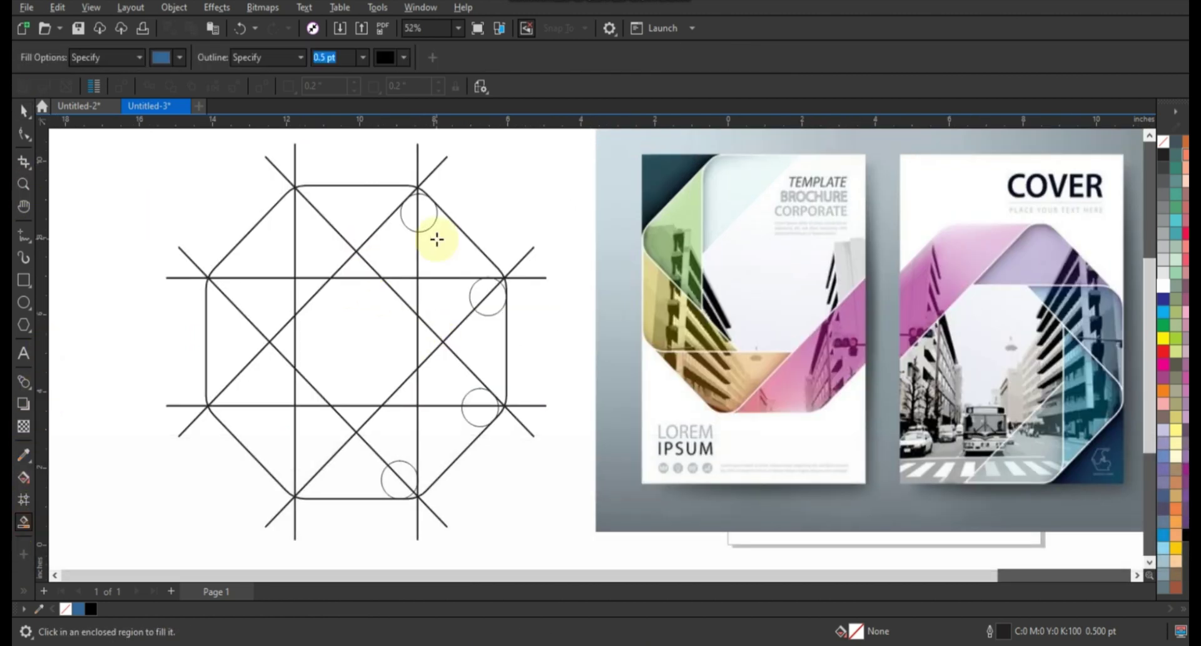
click(232, 338)
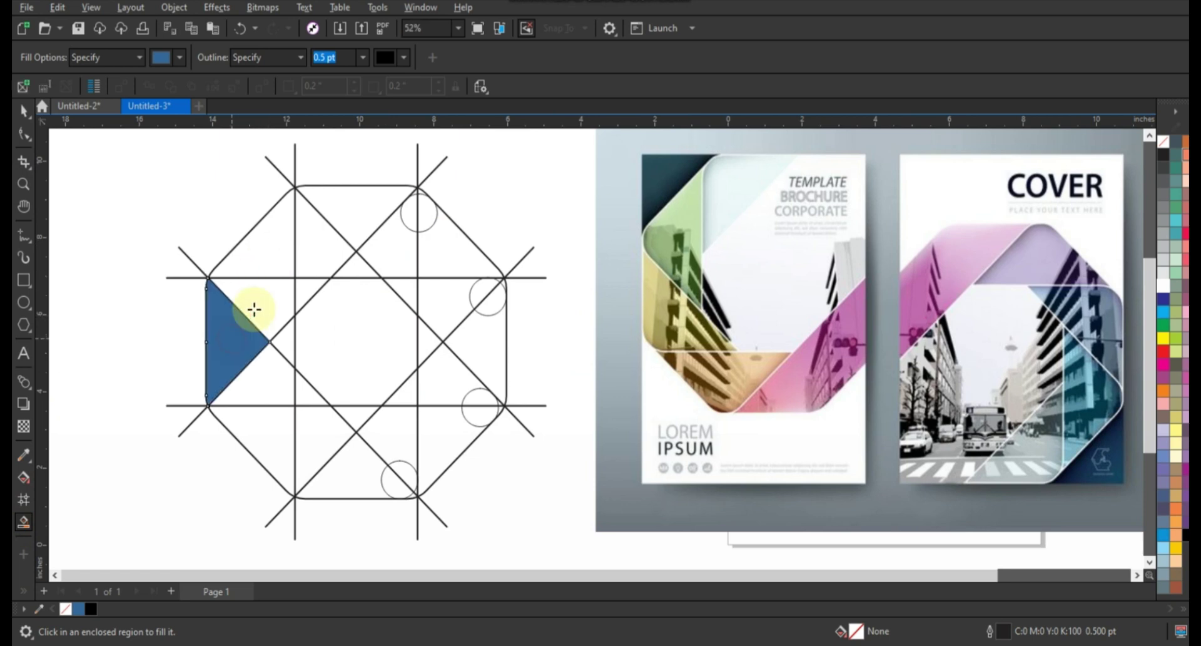
click(255, 306)
click(261, 257)
click(306, 283)
click(334, 218)
click(388, 207)
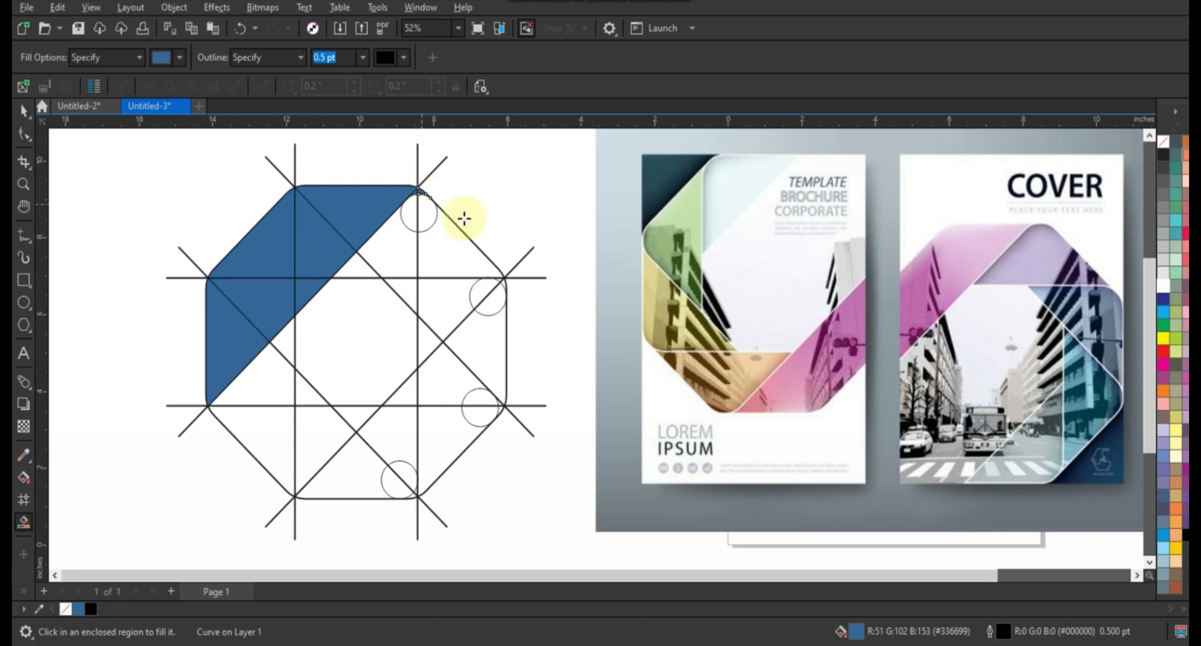
- Select all the blue pieces of the upper-left diagonal band and weld them into one shape
click(24, 111)
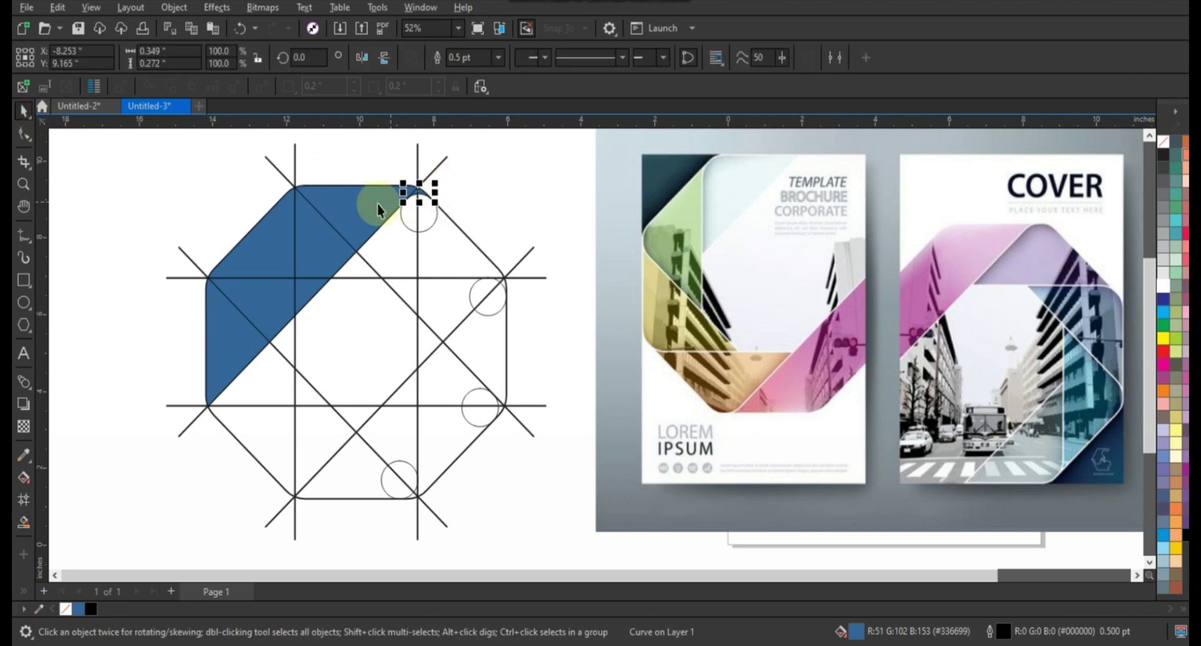
shift+click(356, 214)
shift+click(320, 231)
shift+click(276, 245)
shift+click(307, 295)
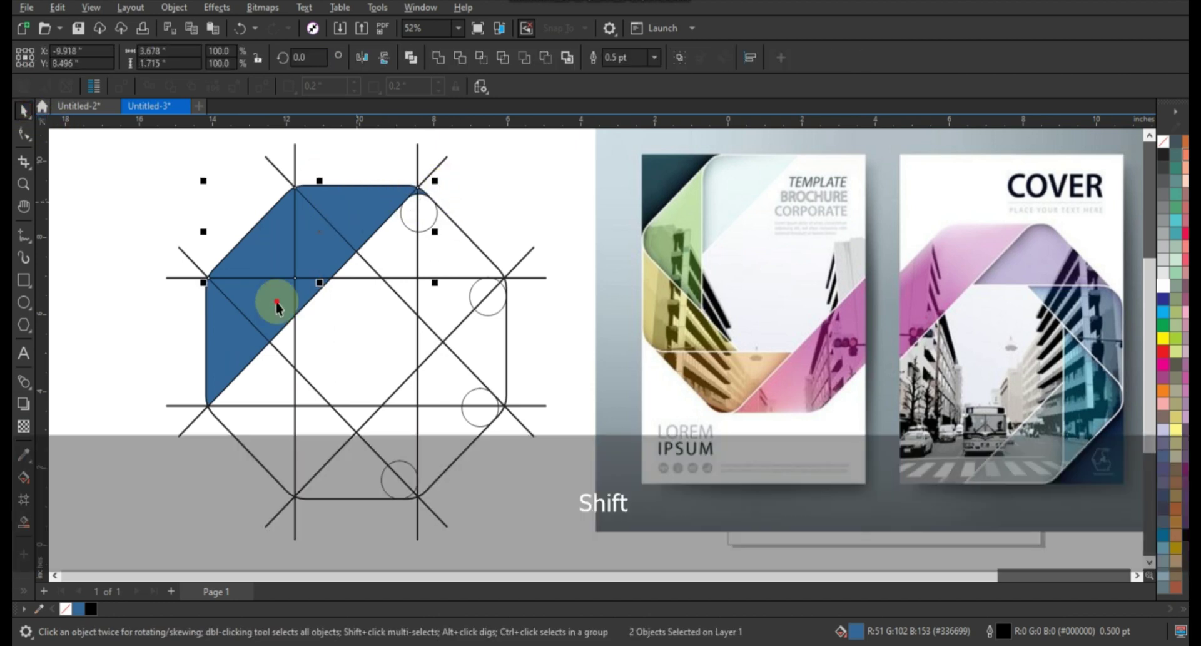
shift+click(276, 304)
shift+click(235, 334)
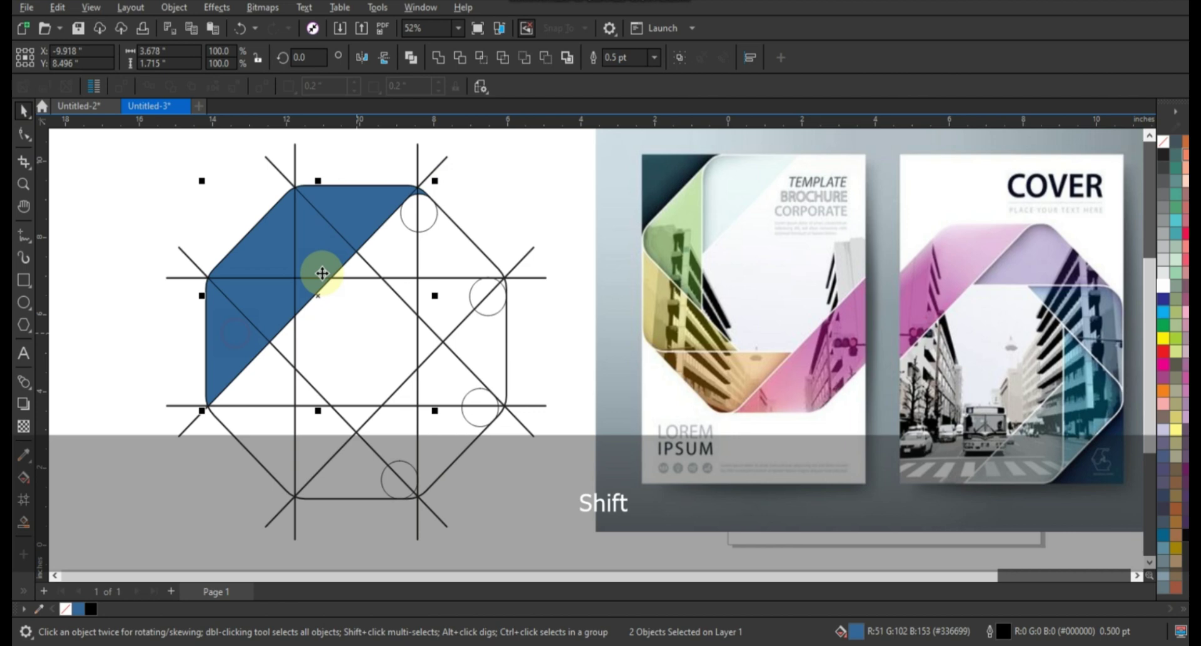
click(519, 182)
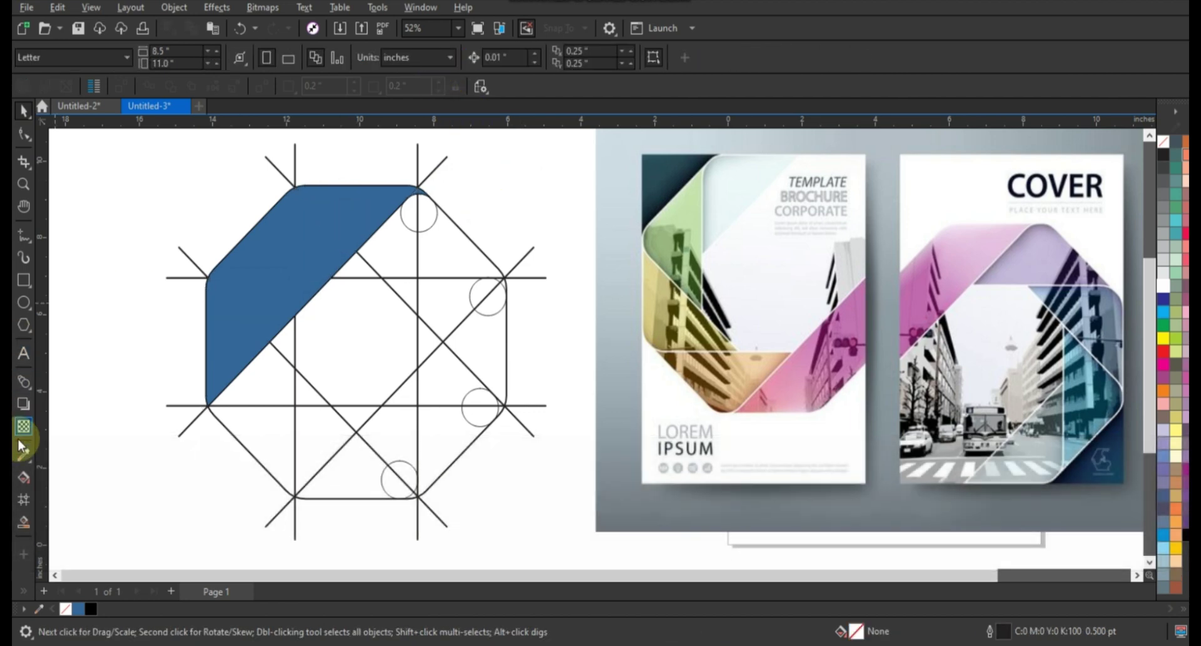
click(23, 521)
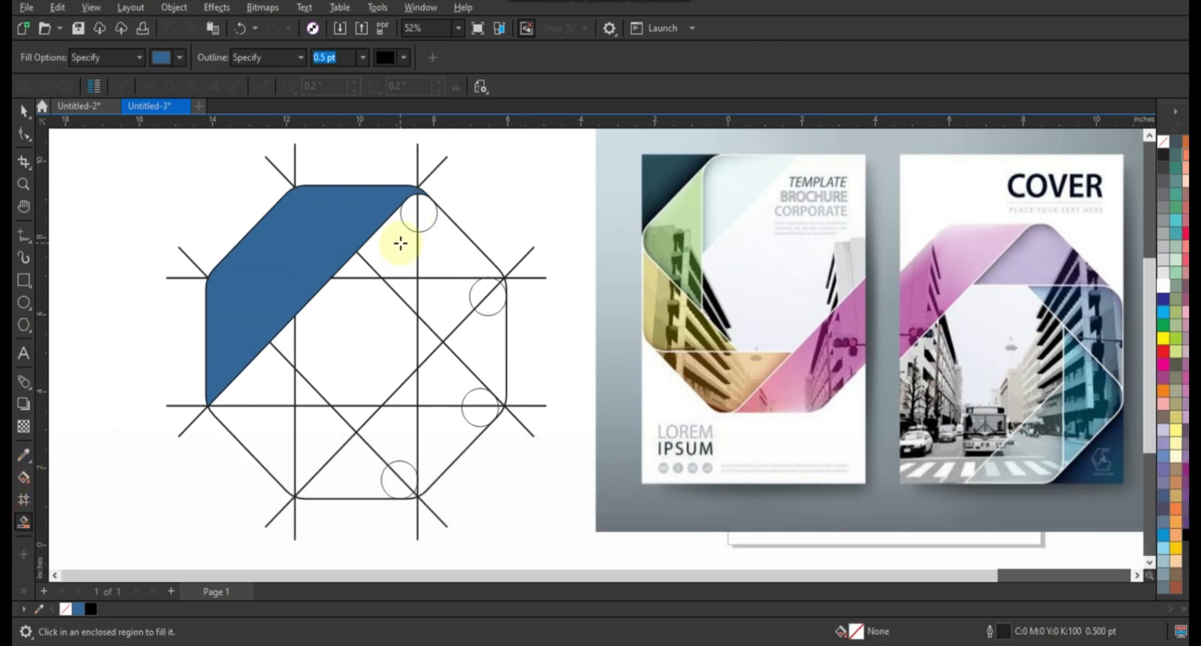
click(396, 244)
click(424, 212)
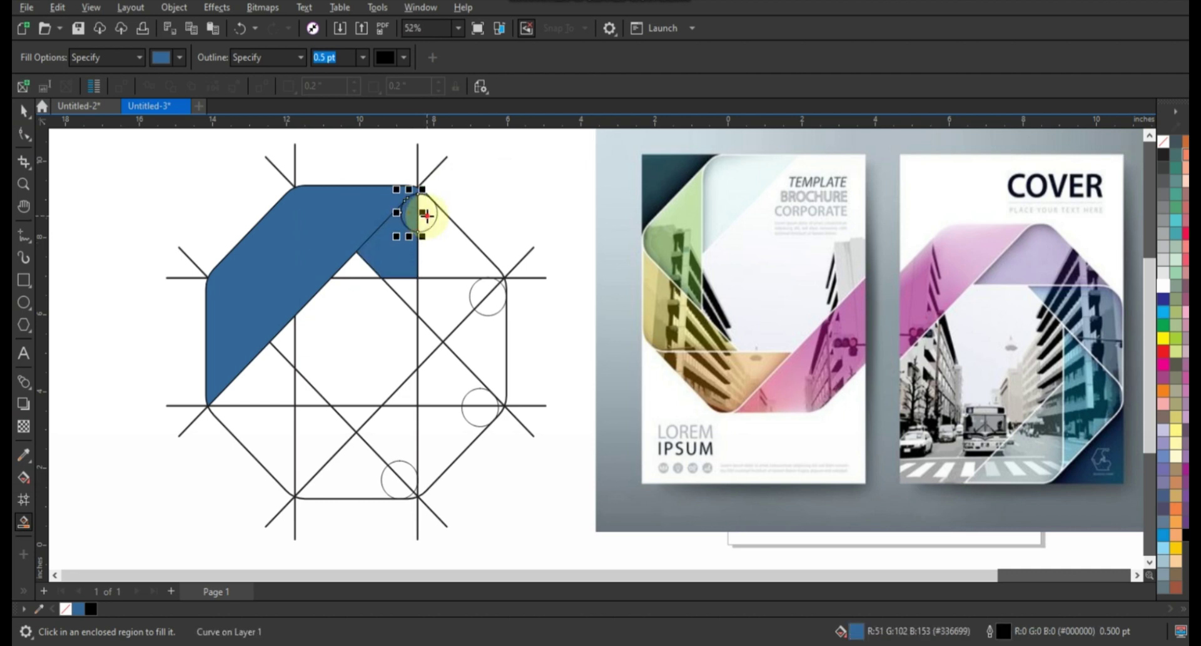
click(436, 246)
key(ctrl+z)
key(ctrl+z)
key(ctrl+z)
key(ctrl+z)
- Smart Fill the regions of the upper-right band with blue, from the first band's diagonal edge to the right-hand corner tip
click(364, 266)
click(392, 251)
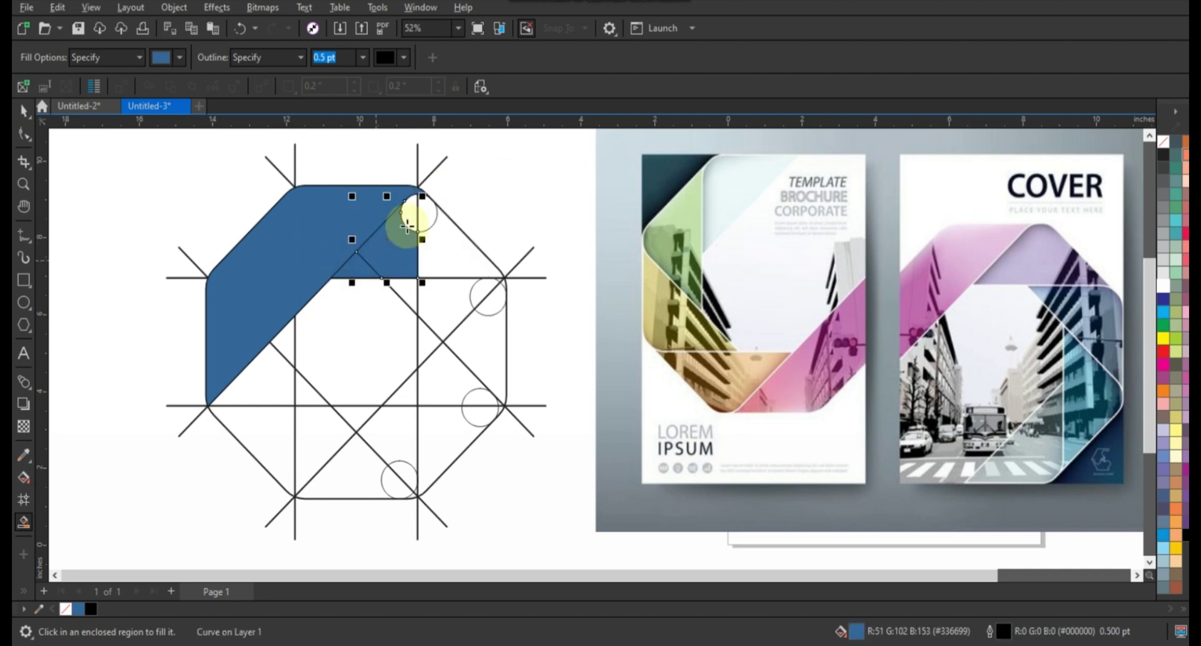
click(410, 216)
click(498, 277)
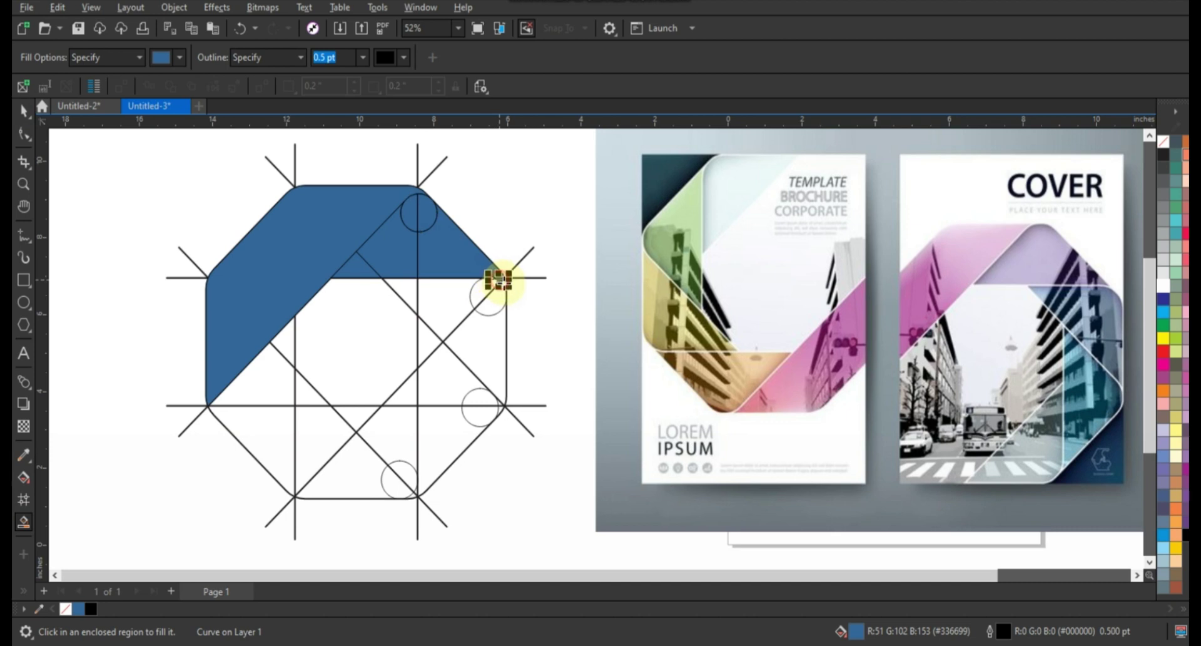
- Select all the blue pieces of the upper-right band and weld them into one shape
click(24, 111)
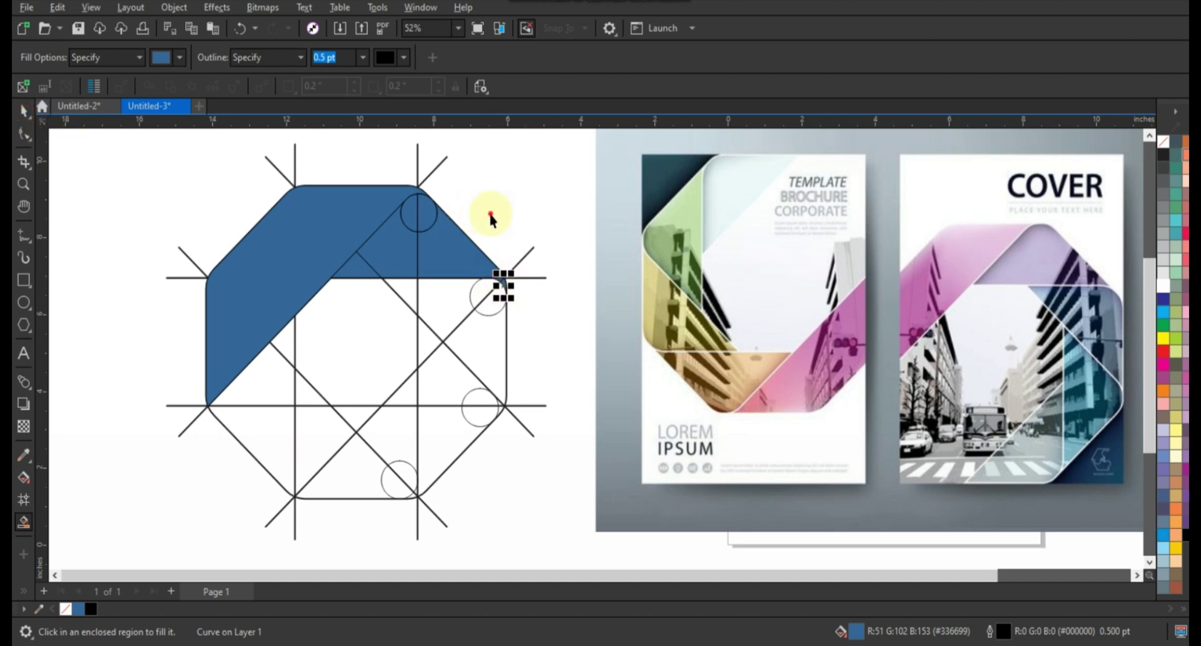
click(515, 234)
click(480, 298)
shift+click(438, 250)
shift+click(410, 215)
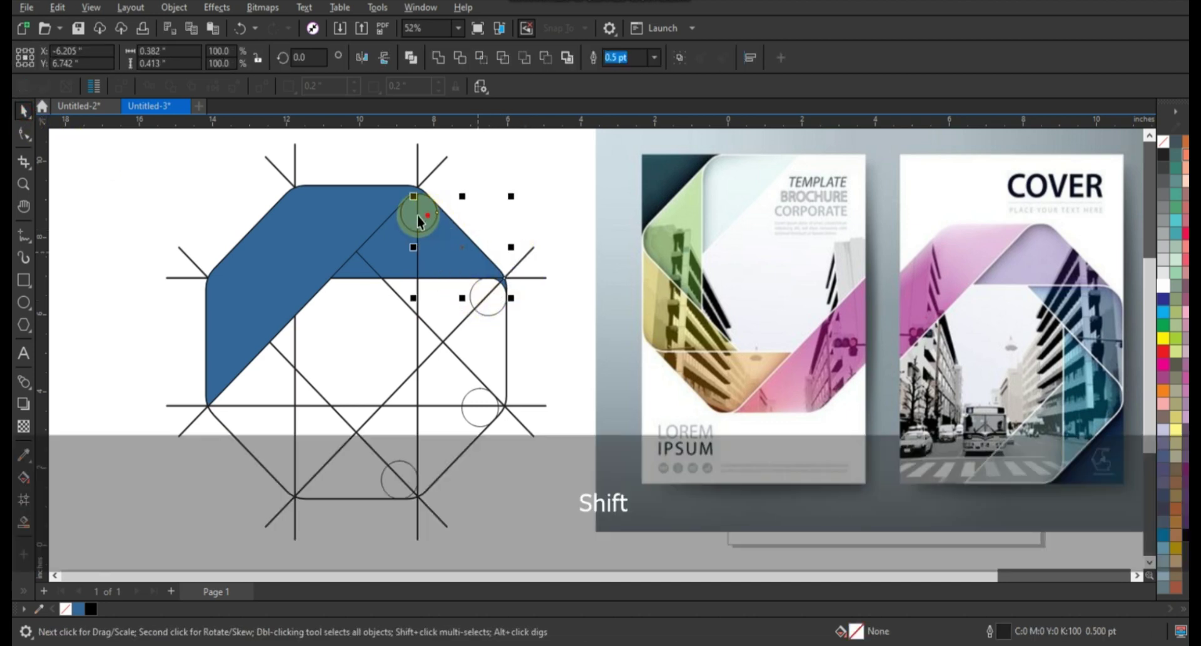
shift+click(398, 244)
shift+click(354, 262)
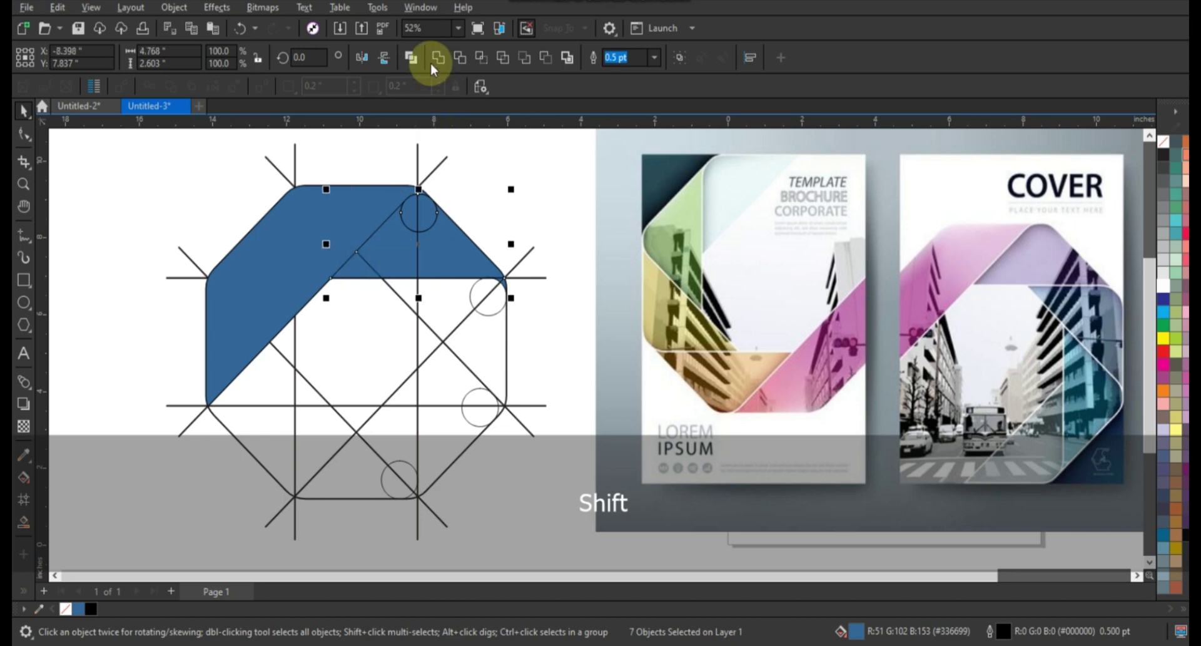
click(457, 192)
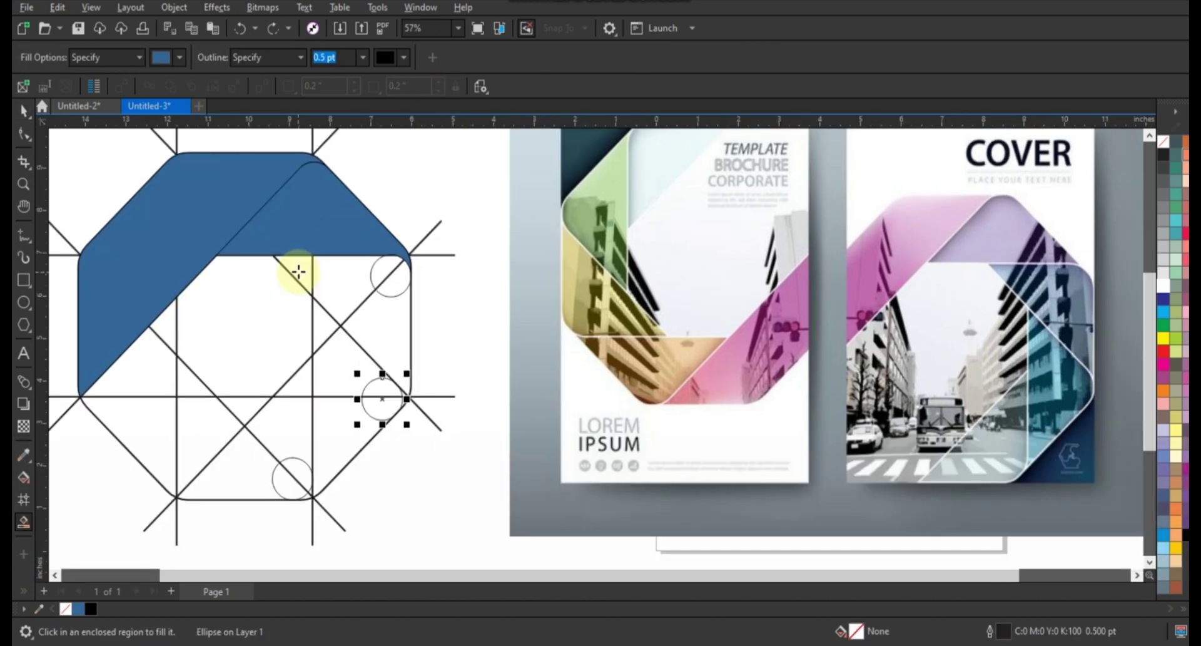
- Smart Fill the regions of the right-hand band with blue, including the pieces inside its corner circle
click(300, 271)
click(331, 282)
click(382, 274)
click(398, 284)
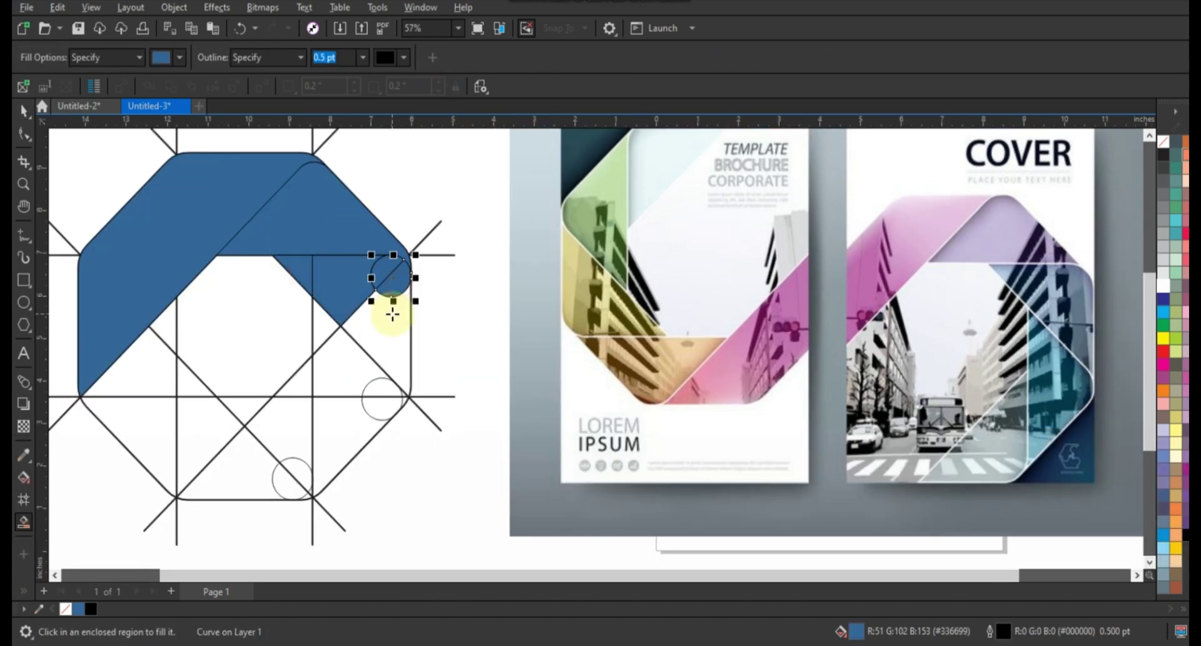
click(392, 312)
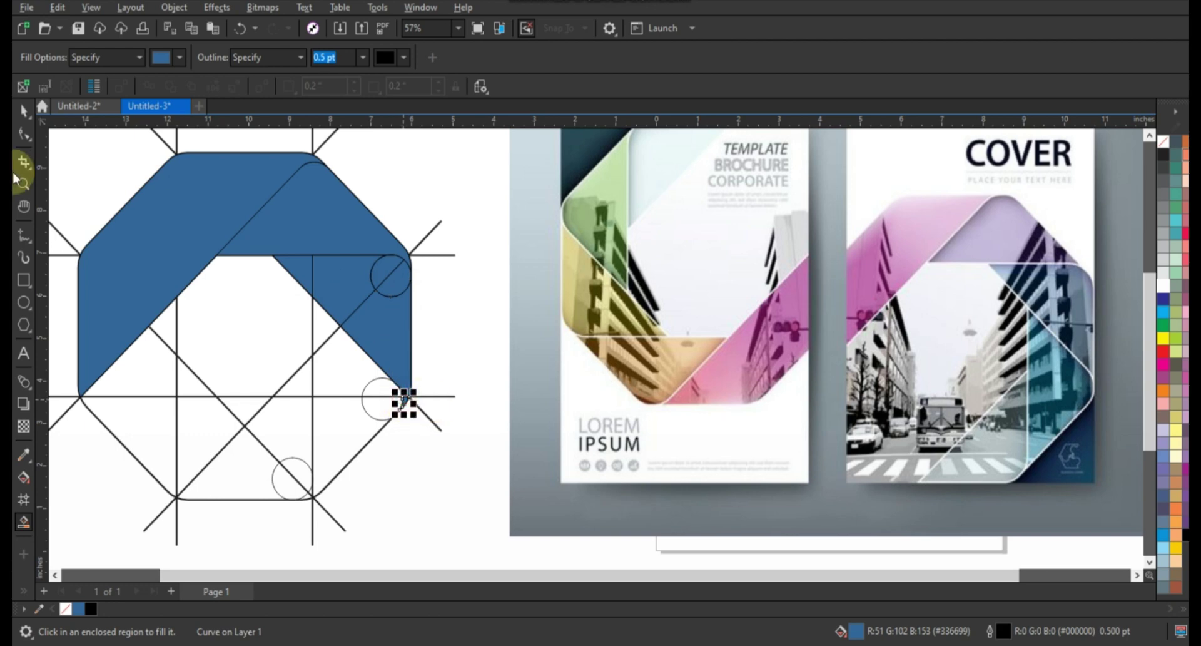
- Select all the blue pieces of the right-hand band and weld them into one shape
click(23, 113)
key(space)
click(393, 338)
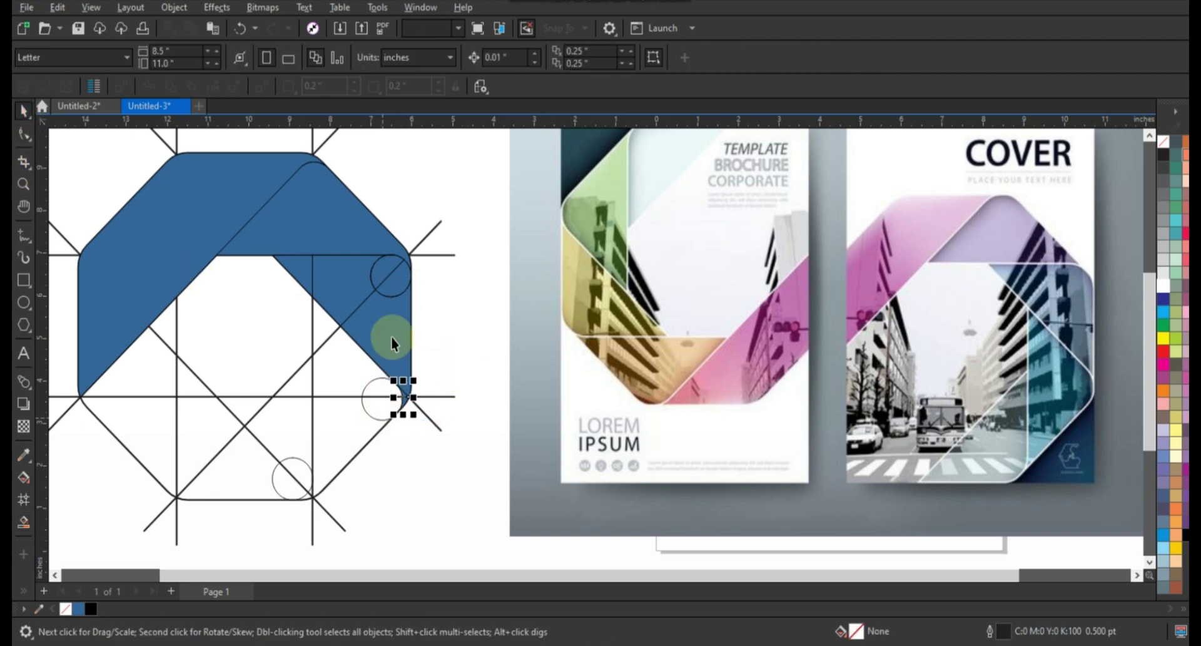
shift+click(398, 278)
shift+click(379, 273)
shift+click(337, 274)
shift+click(306, 272)
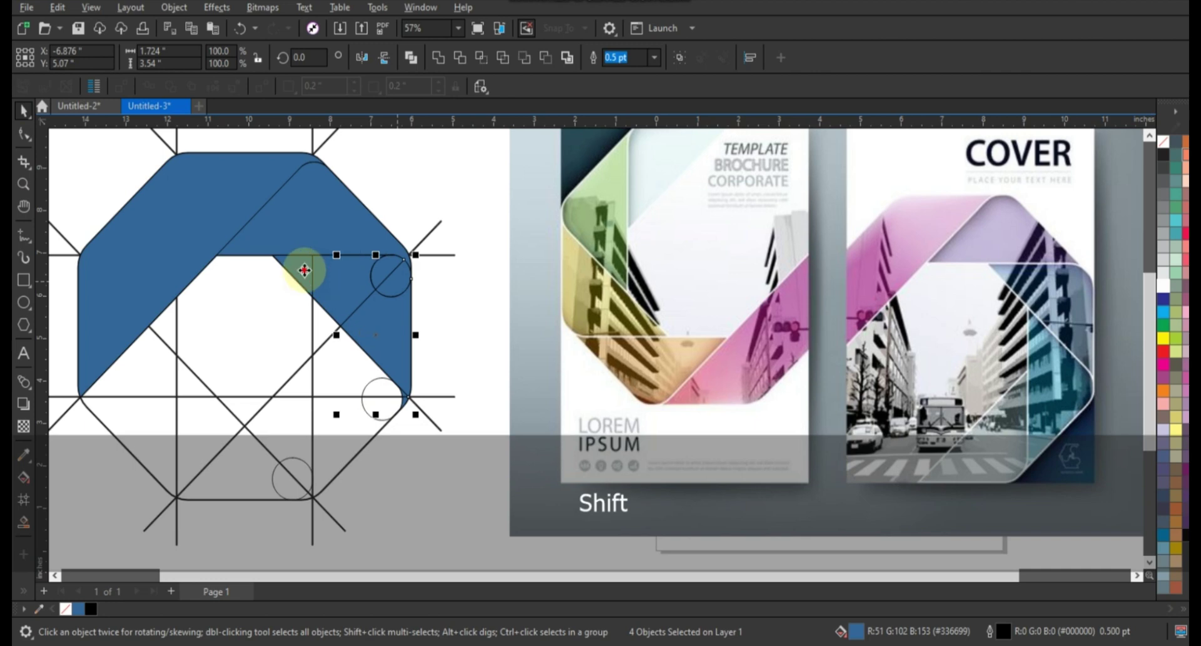
shift+click(304, 270)
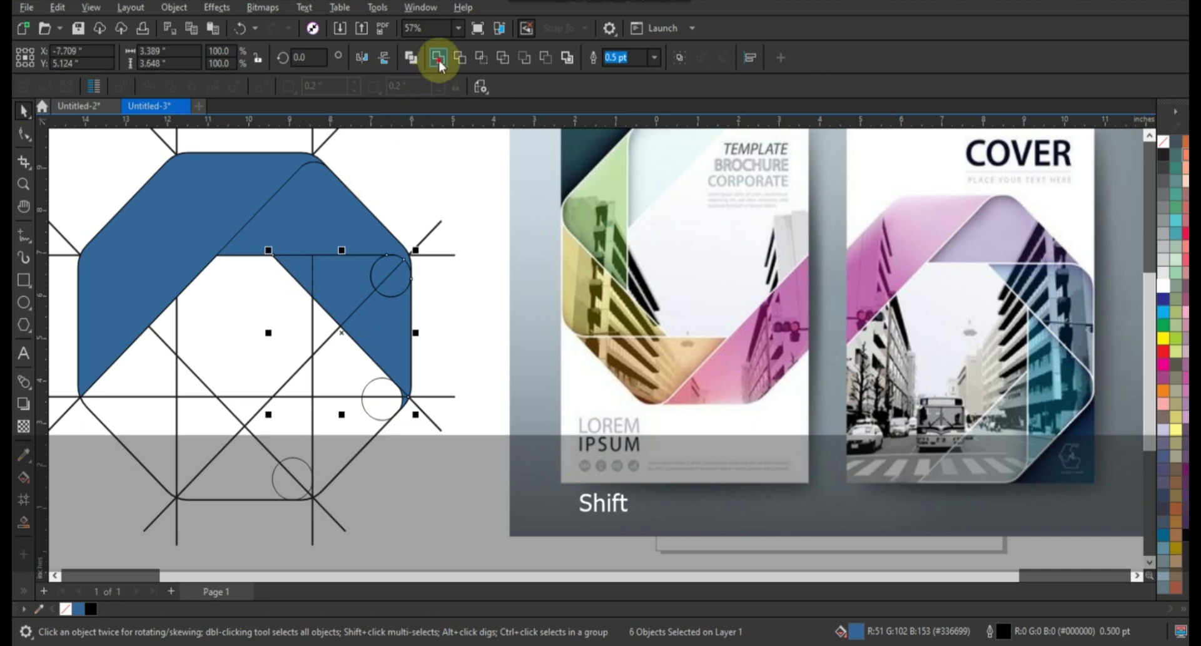
click(473, 273)
- Delete the stray nodes of the leftover circle arc inside the welded right-hand band, and deselect the band
click(381, 305)
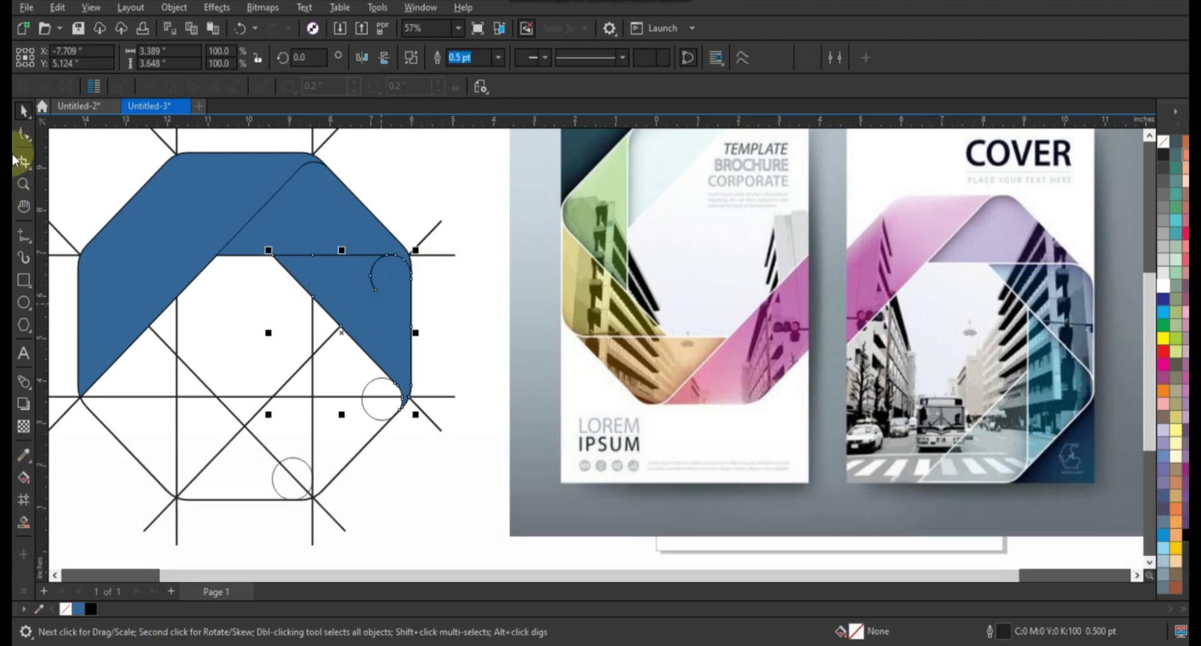
click(24, 132)
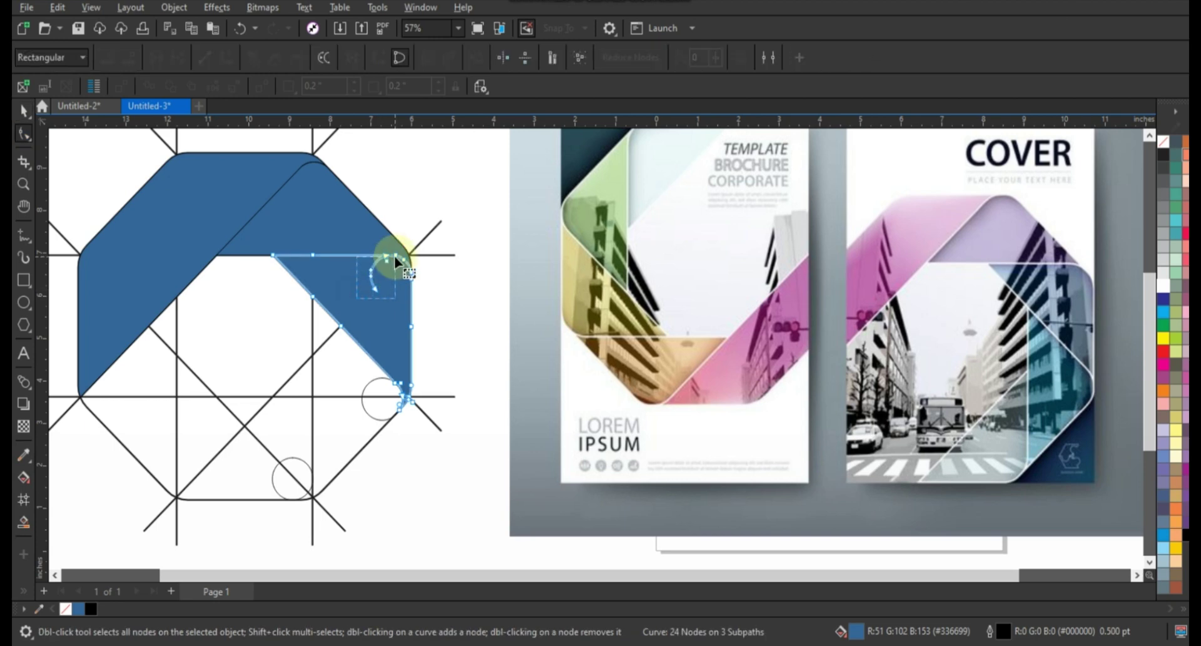
key(Delete)
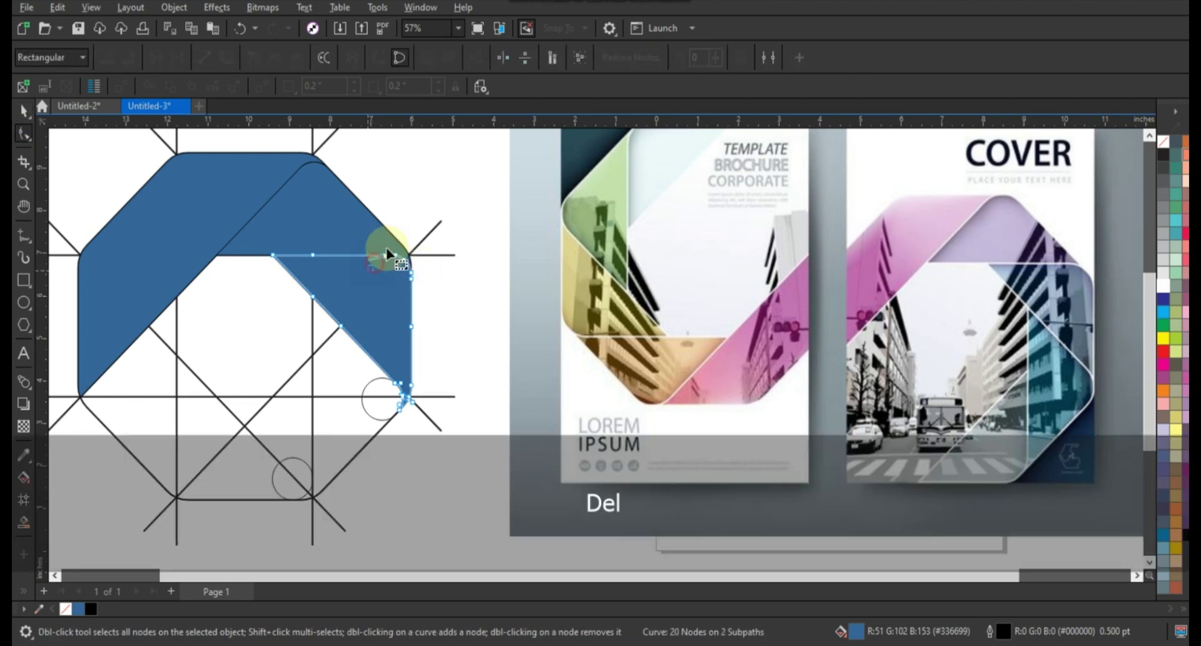
key(Delete)
click(24, 111)
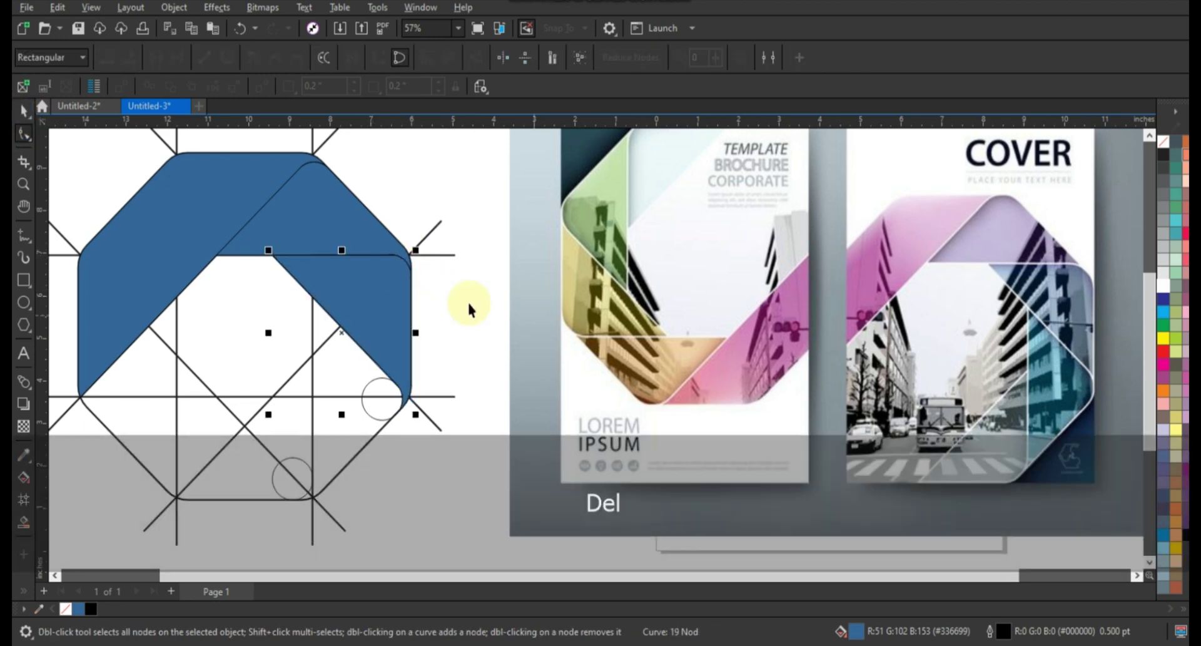
click(468, 299)
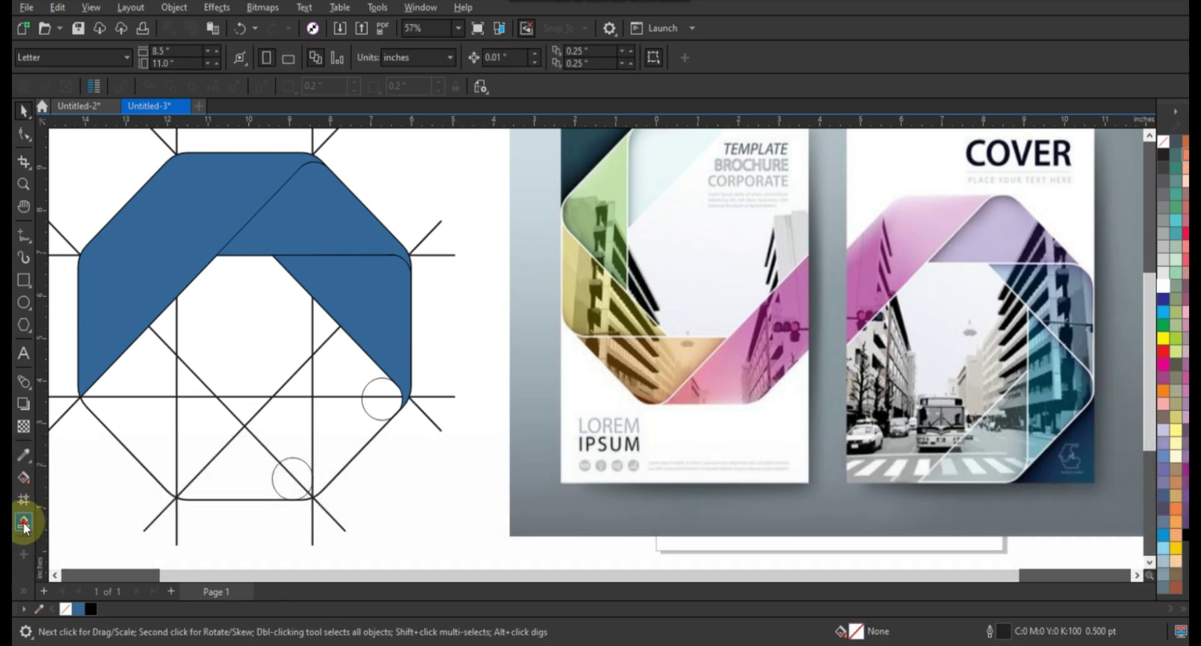
- Smart Fill the regions of the lower-right band with blue, including its bottom corner piece, and undo the extra fill inside the corner circle
click(24, 524)
click(327, 340)
click(374, 382)
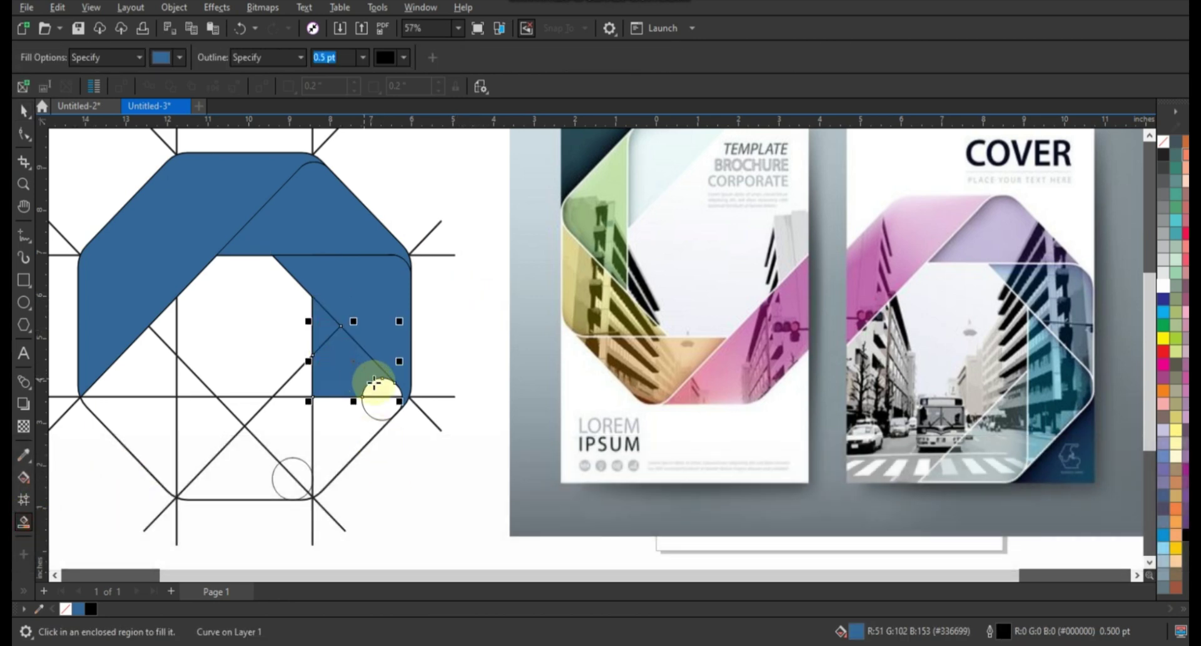
click(343, 428)
click(309, 494)
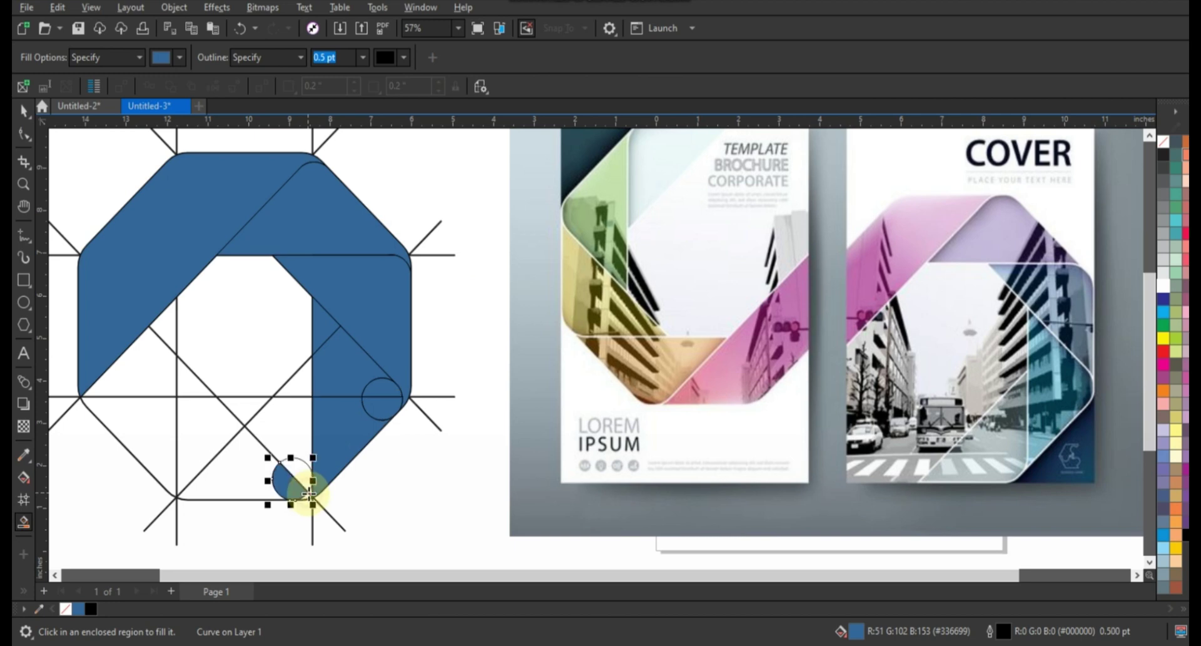
key(ctrl+z)
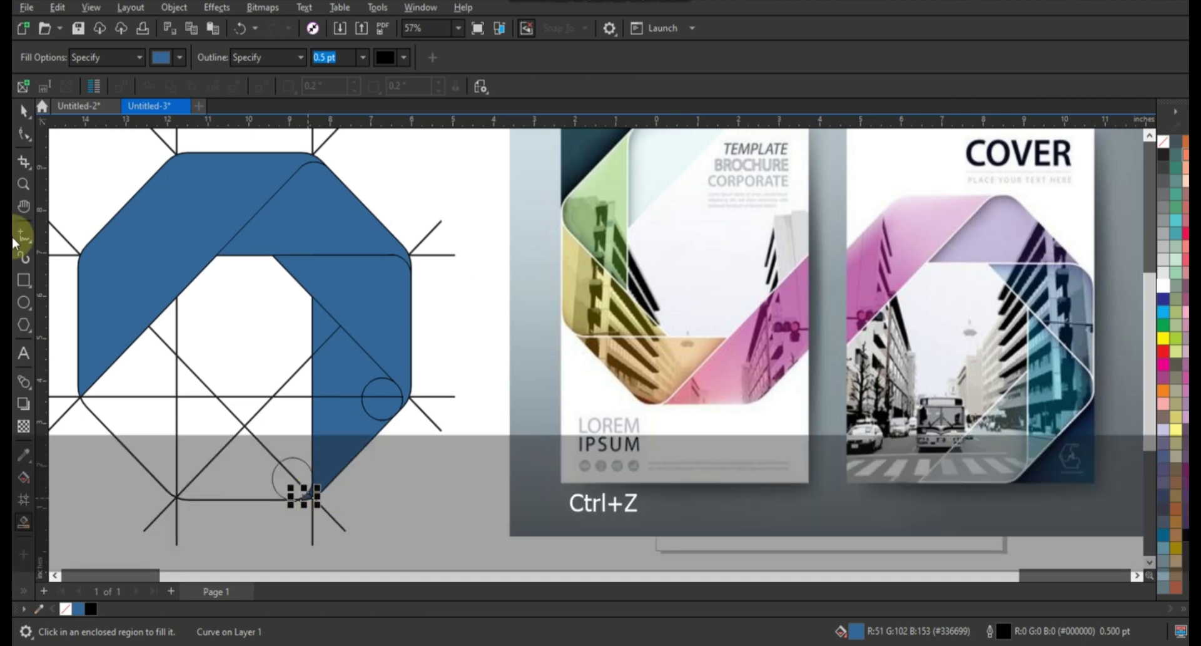
- Select all the blue pieces of the lower-right band and weld them into one shape
click(21, 111)
click(309, 499)
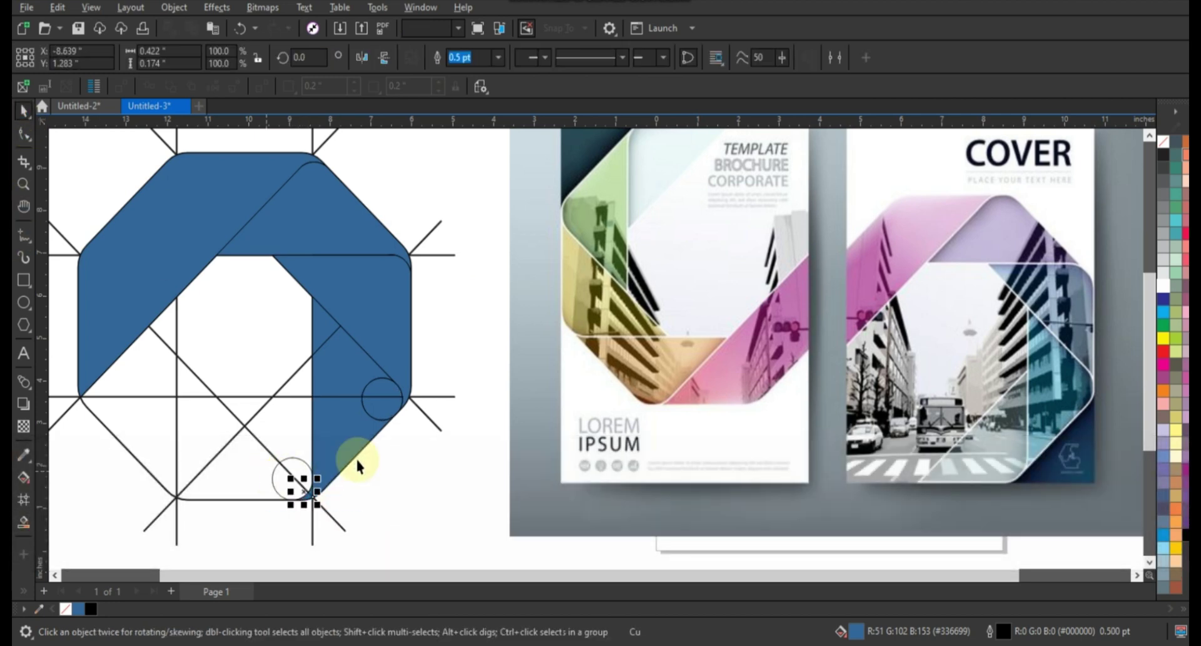
shift+click(356, 461)
click(436, 61)
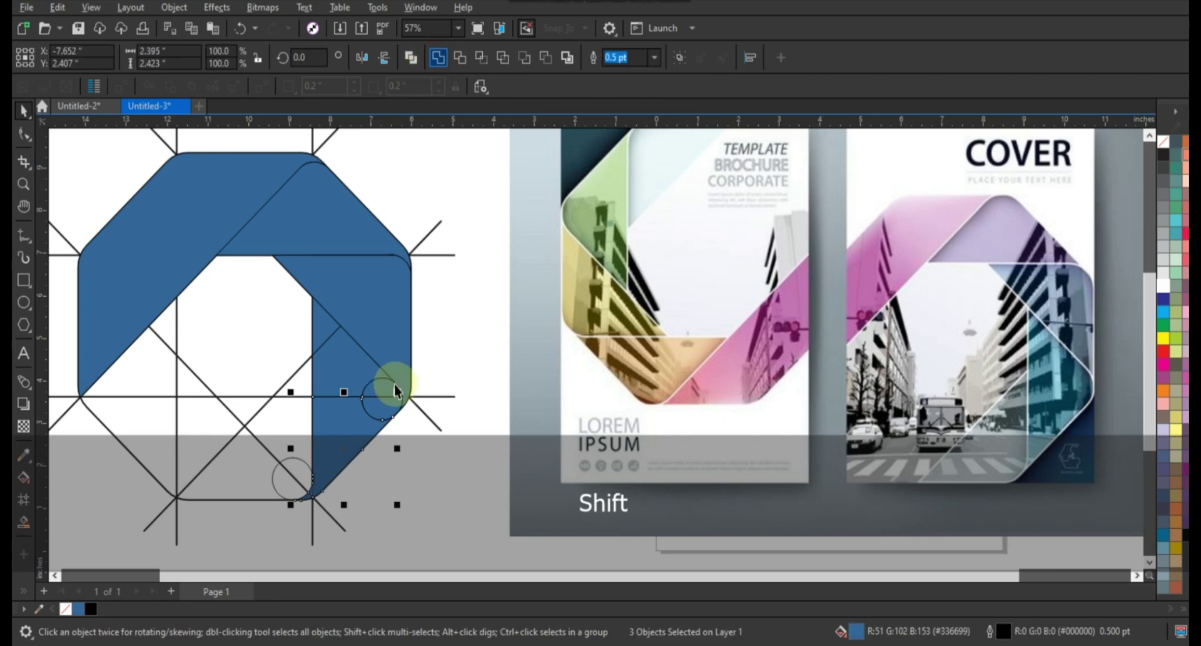
shift+click(353, 373)
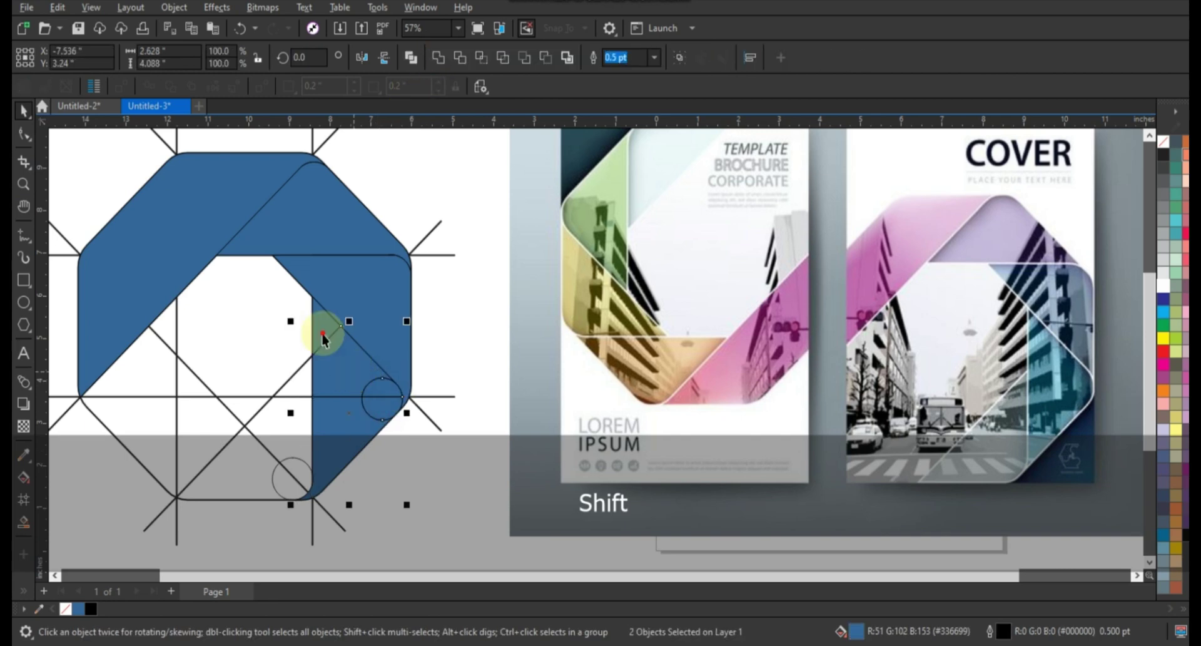
click(438, 60)
click(477, 318)
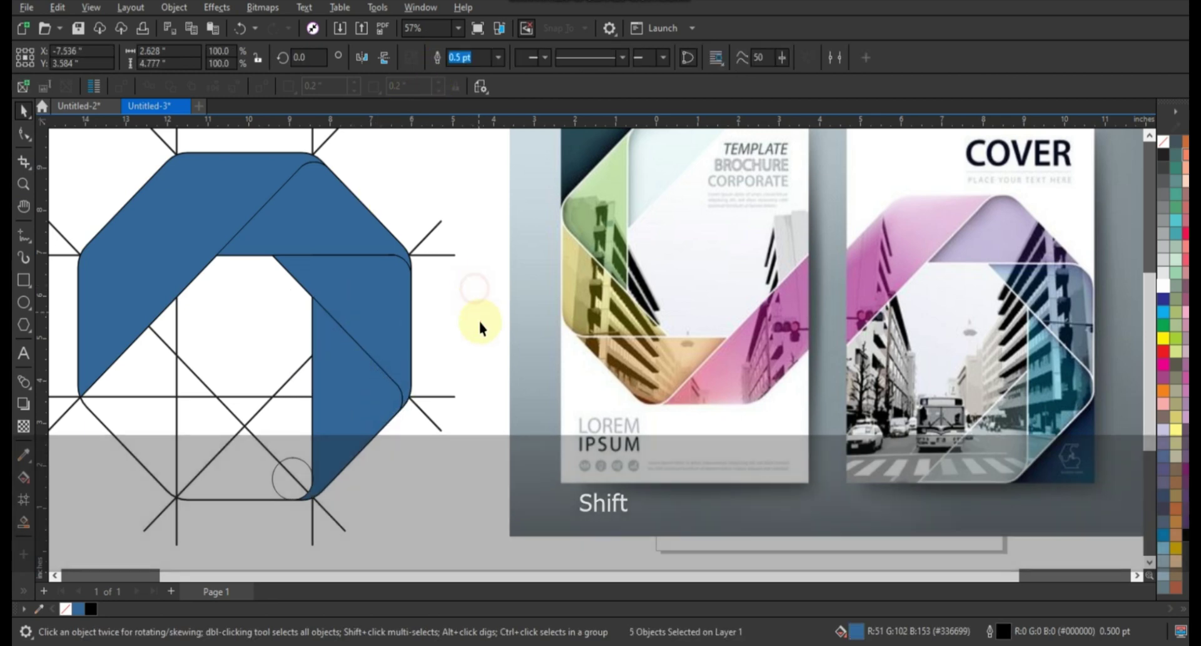
- Smart Fill the regions of the bottom band with blue, including the part inside its corner circle
scroll(473, 322, down, 1)
click(24, 521)
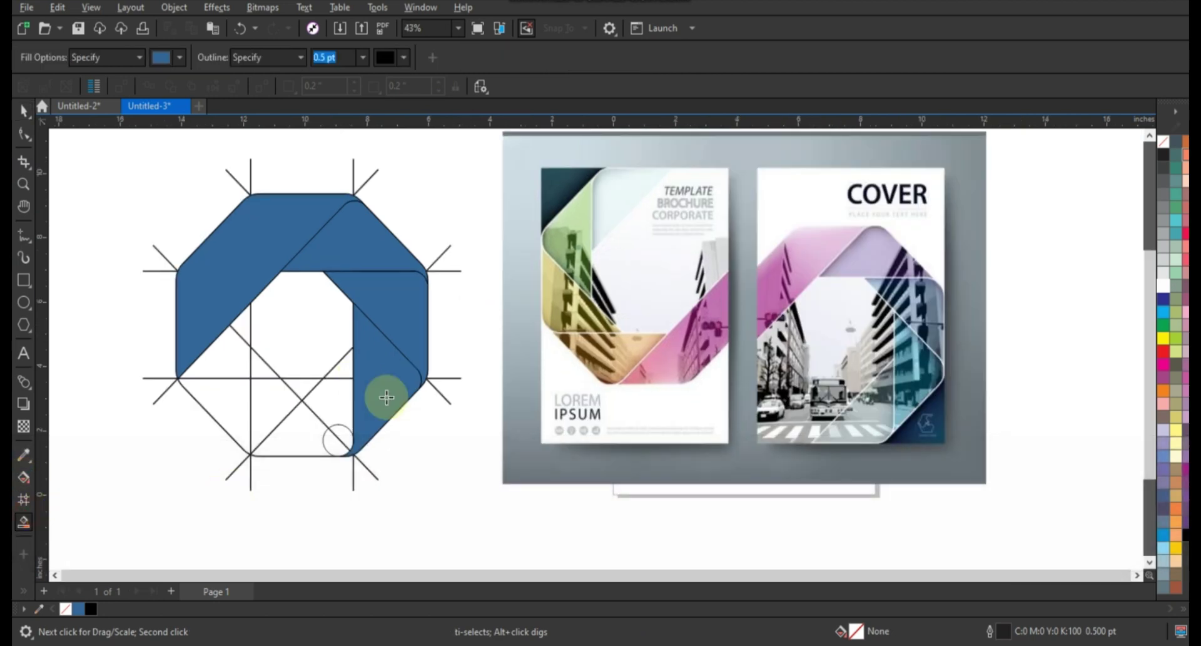
click(332, 400)
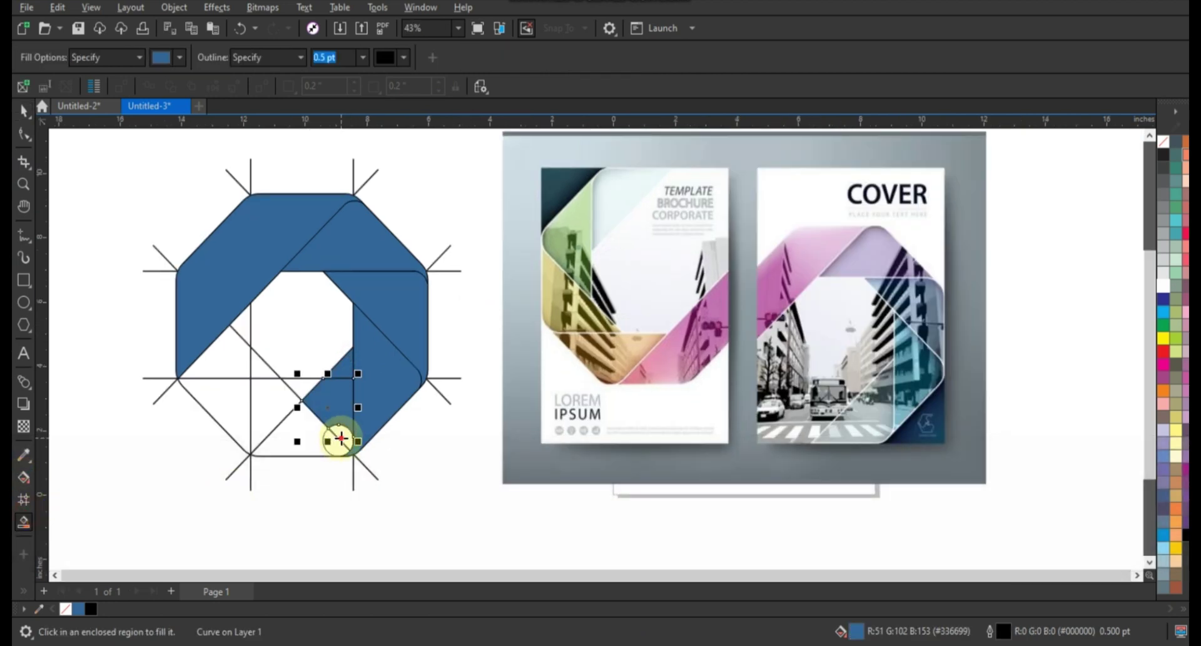
click(341, 438)
click(311, 443)
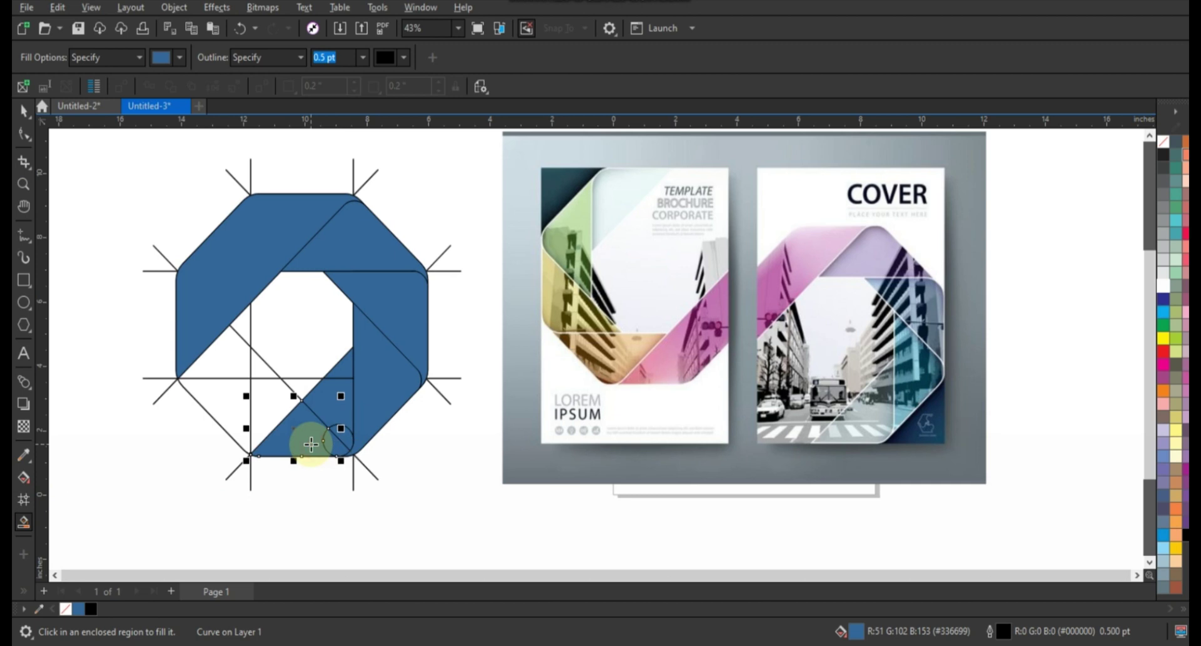
- Select all the blue pieces of the bottom band, weld them into one shape, and deselect it
click(23, 111)
scroll(269, 472, up, 3)
shift+click(331, 450)
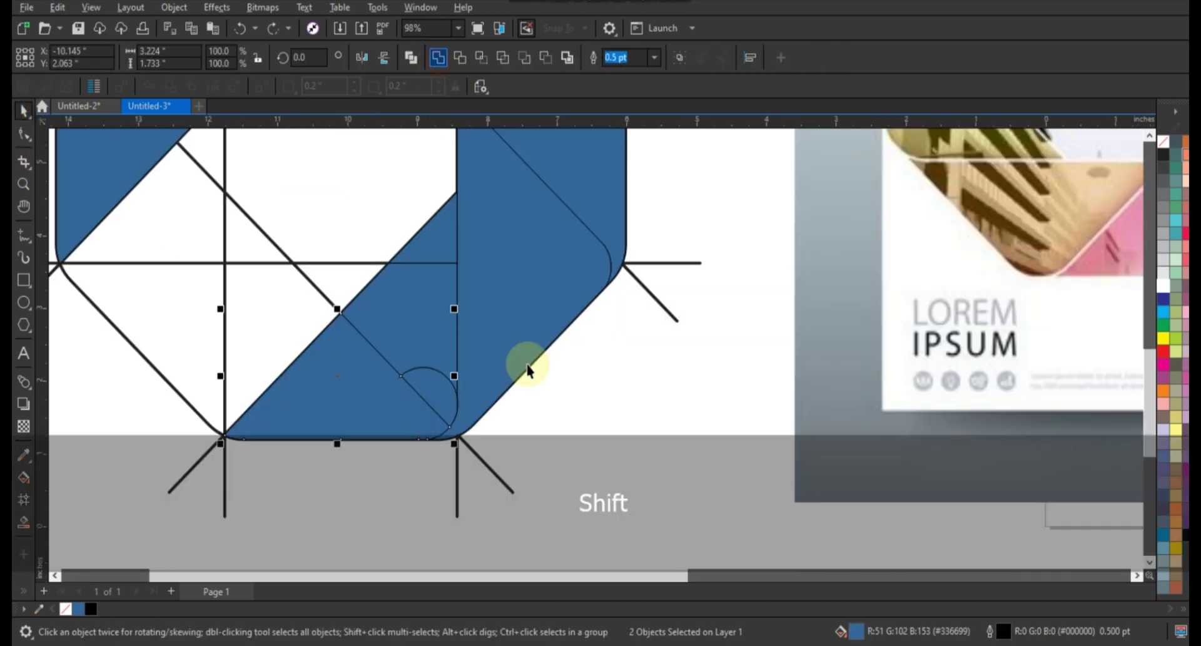
click(435, 375)
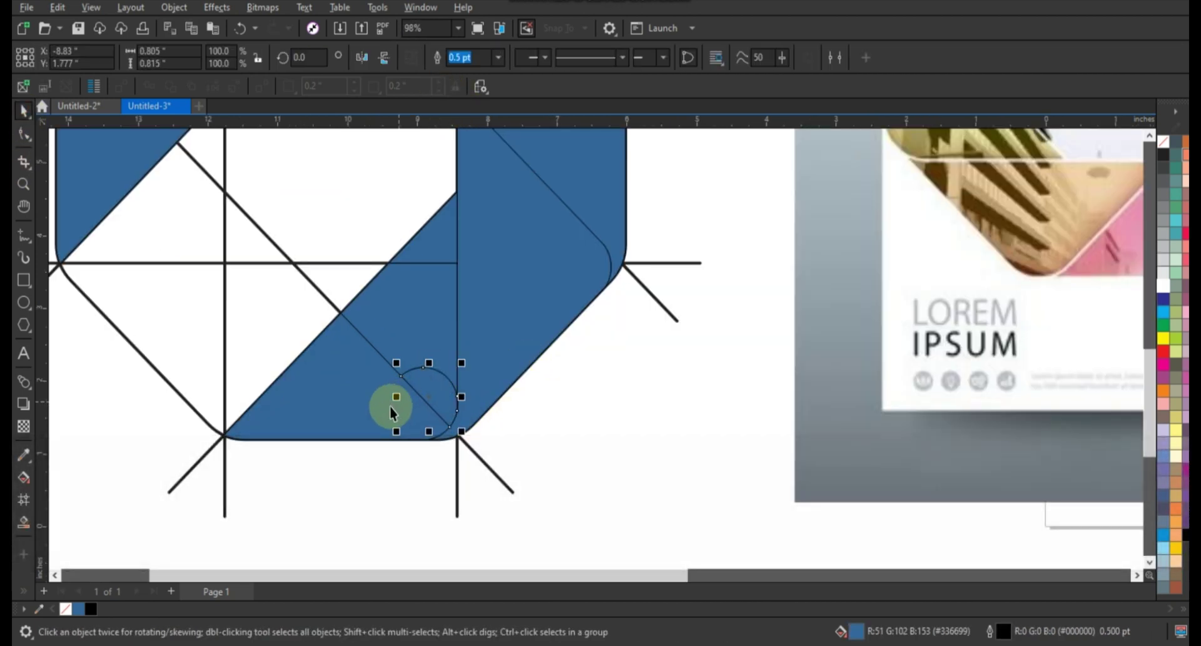
shift+click(390, 406)
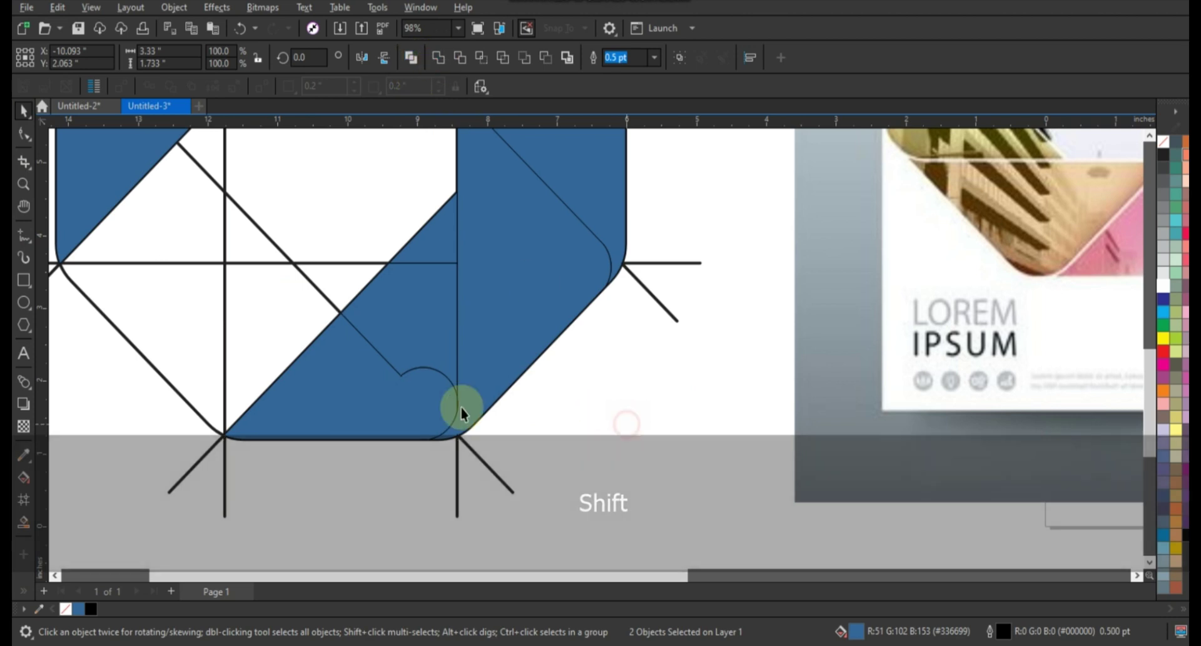
shift+click(423, 251)
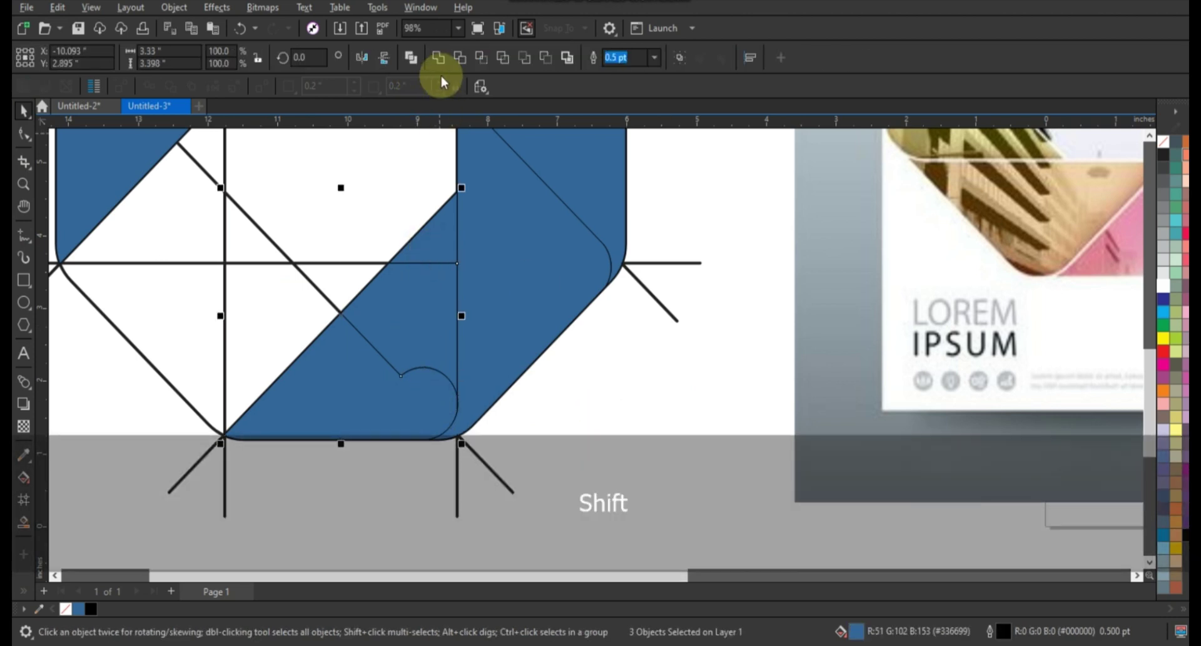
click(550, 416)
scroll(553, 418, down, 4)
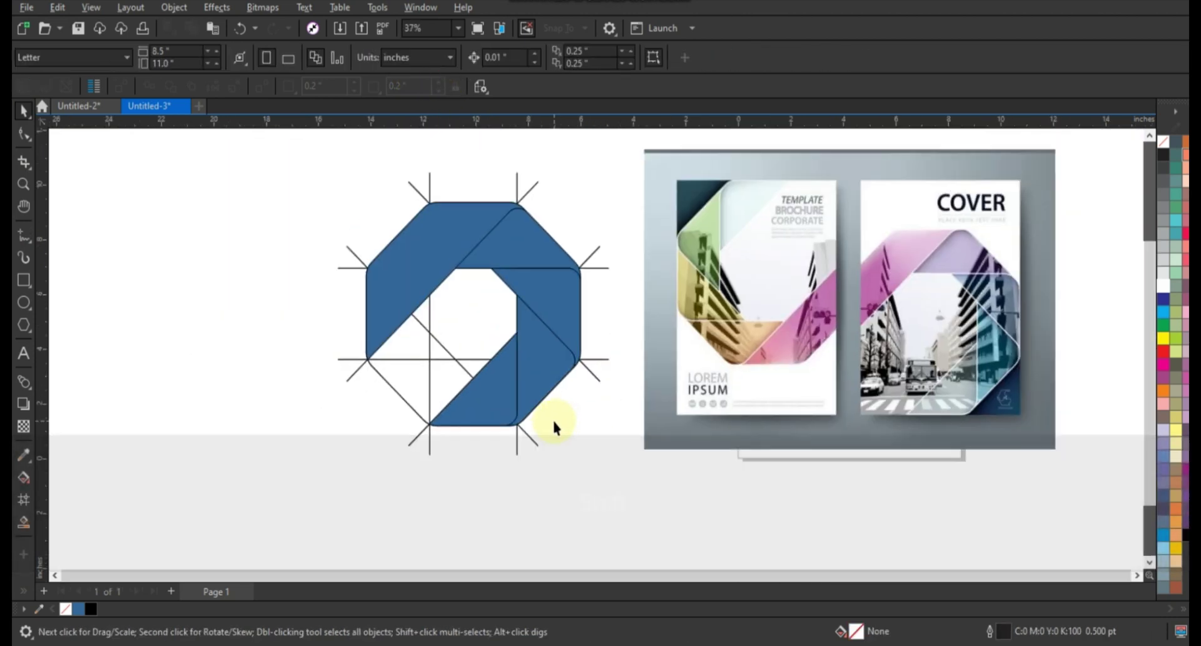
- Delete the leftover octagon outline and crossing construction lines around the blue ribbon
click(581, 383)
key(Delete)
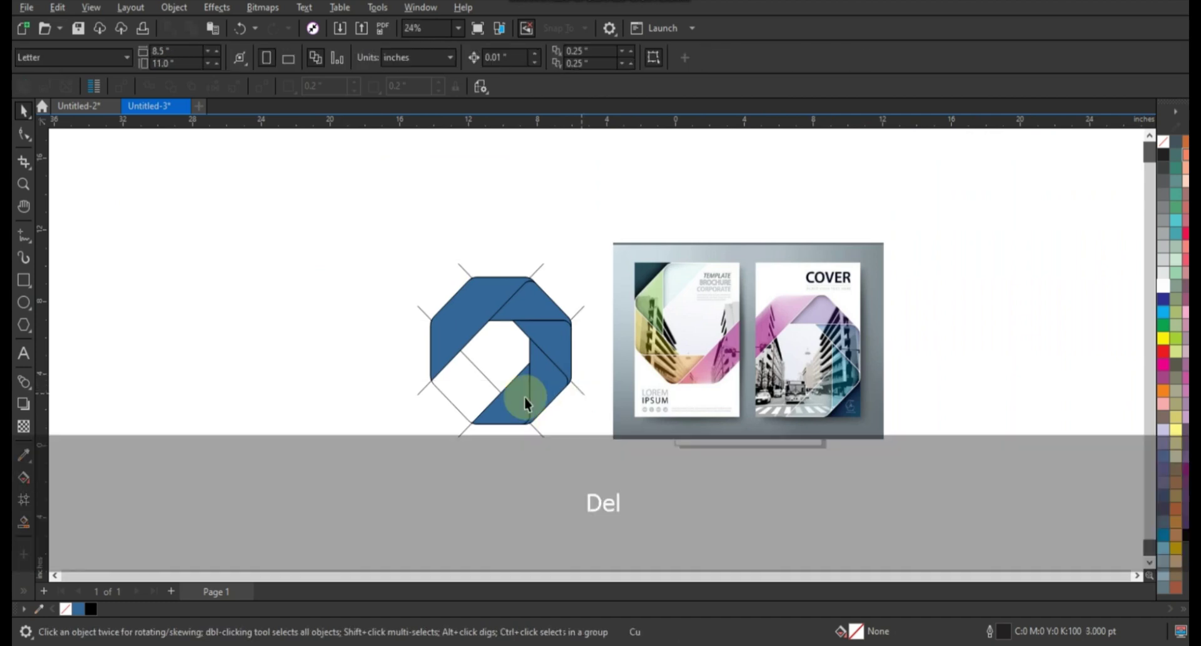
click(482, 385)
key(Delete)
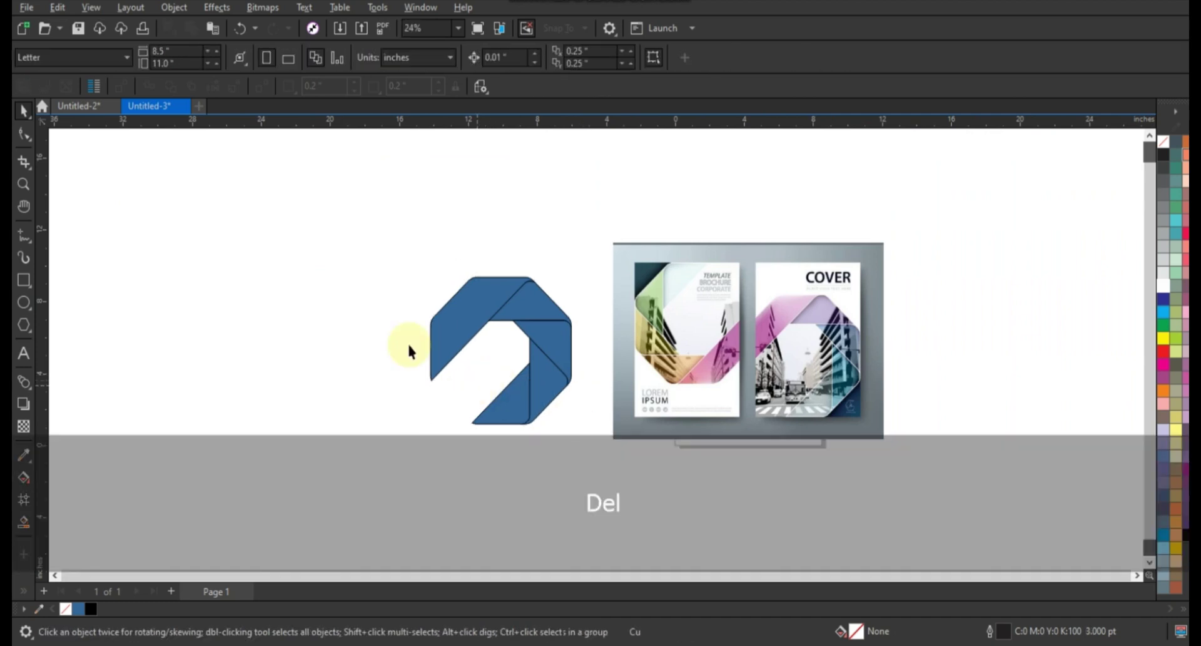
- Draw a tall cover rectangle about 13.2 inches wide and 18.9 inches high beside the reference, overlapping the ribbon
click(24, 280)
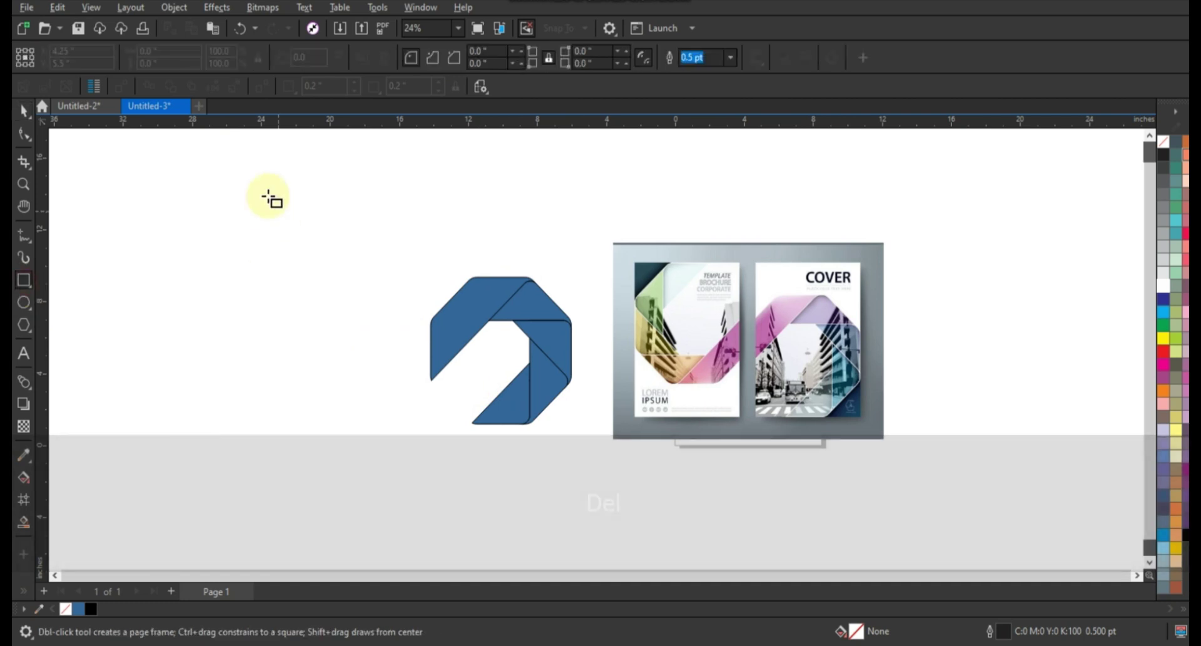
drag(273, 173, 501, 514)
click(25, 112)
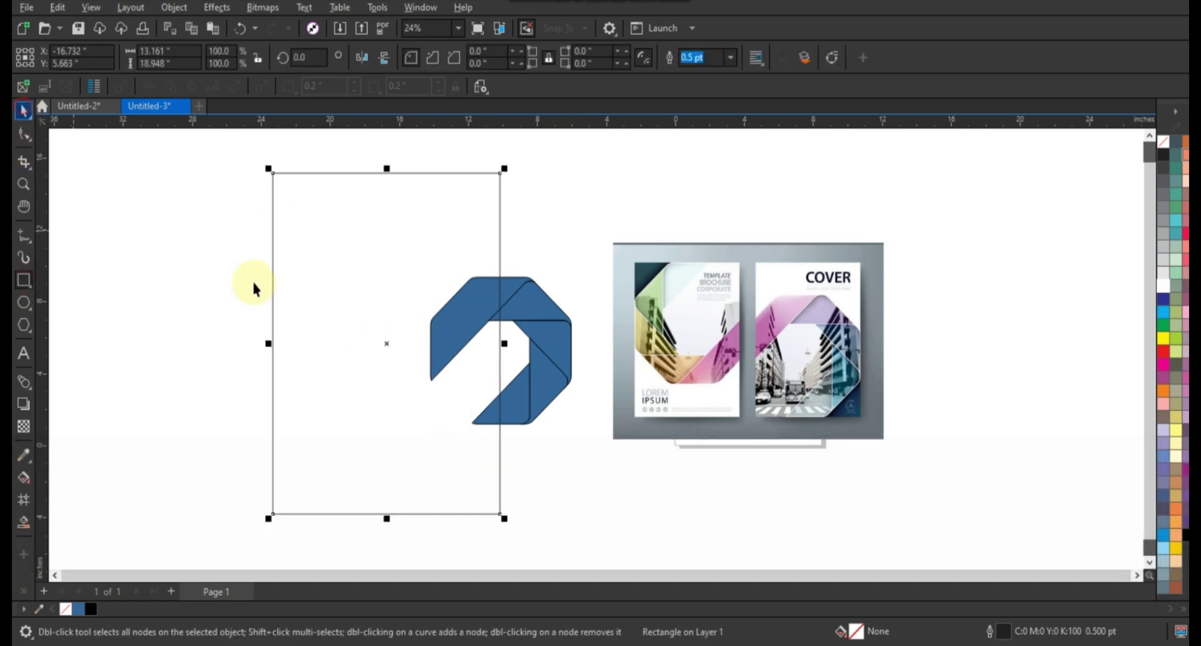
- Move the ribbon bands into the lower part of the cover rectangle and delete the leftover corner circle
drag(589, 257, 388, 441)
drag(556, 350, 460, 443)
drag(557, 359, 413, 402)
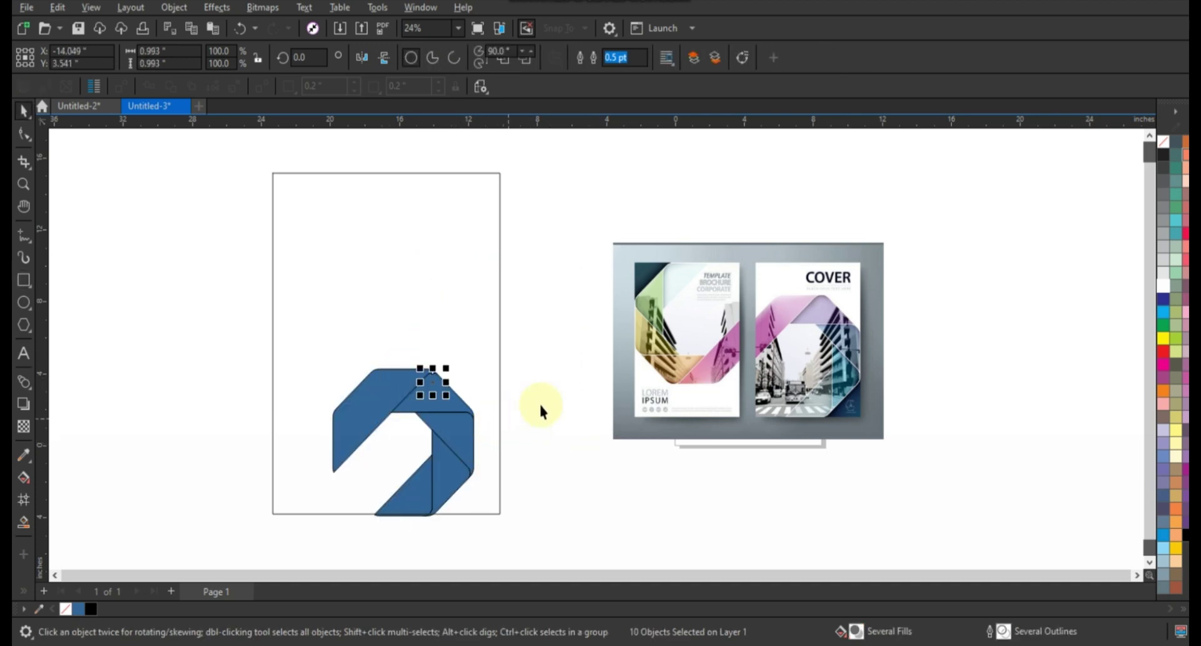
key(Delete)
drag(542, 402, 444, 441)
drag(544, 457, 452, 509)
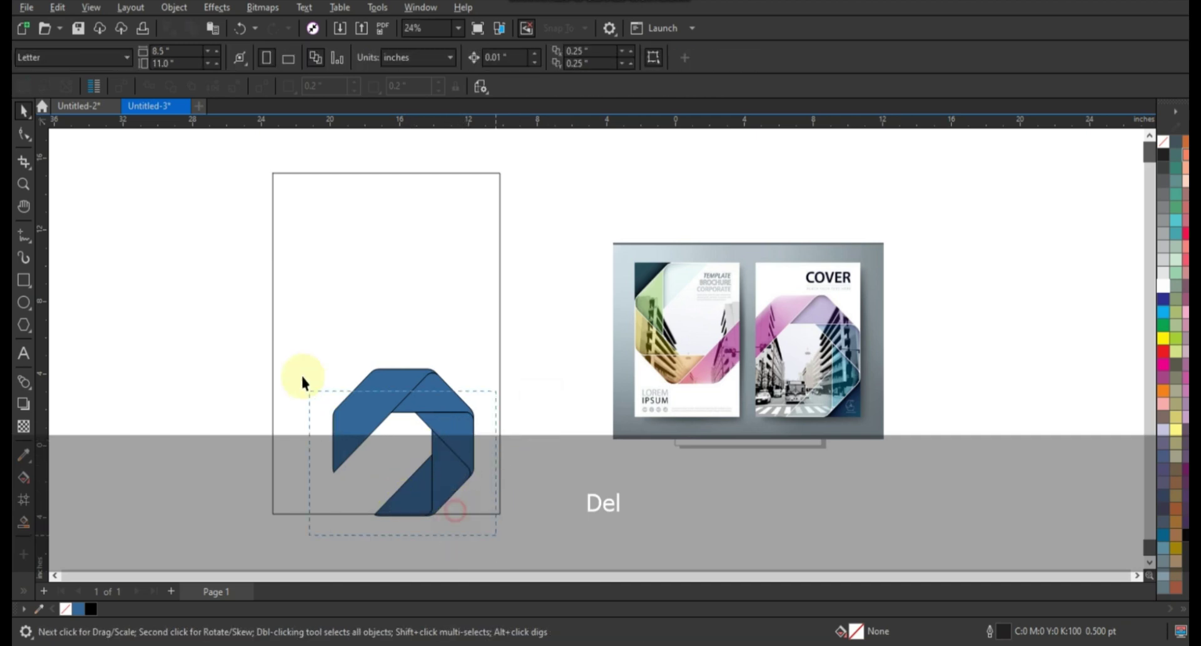
- Group the ribbon bands and align the group to the right and bottom edges of the cover rectangle
key(ctrl+g)
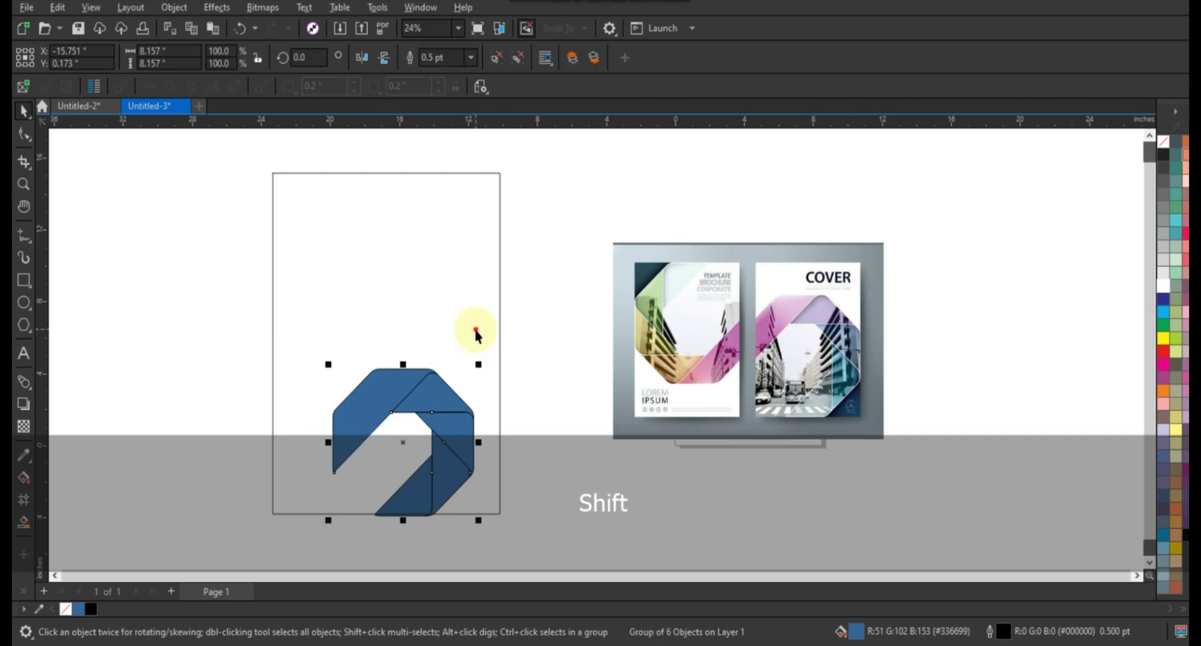
shift+click(474, 330)
key(r)
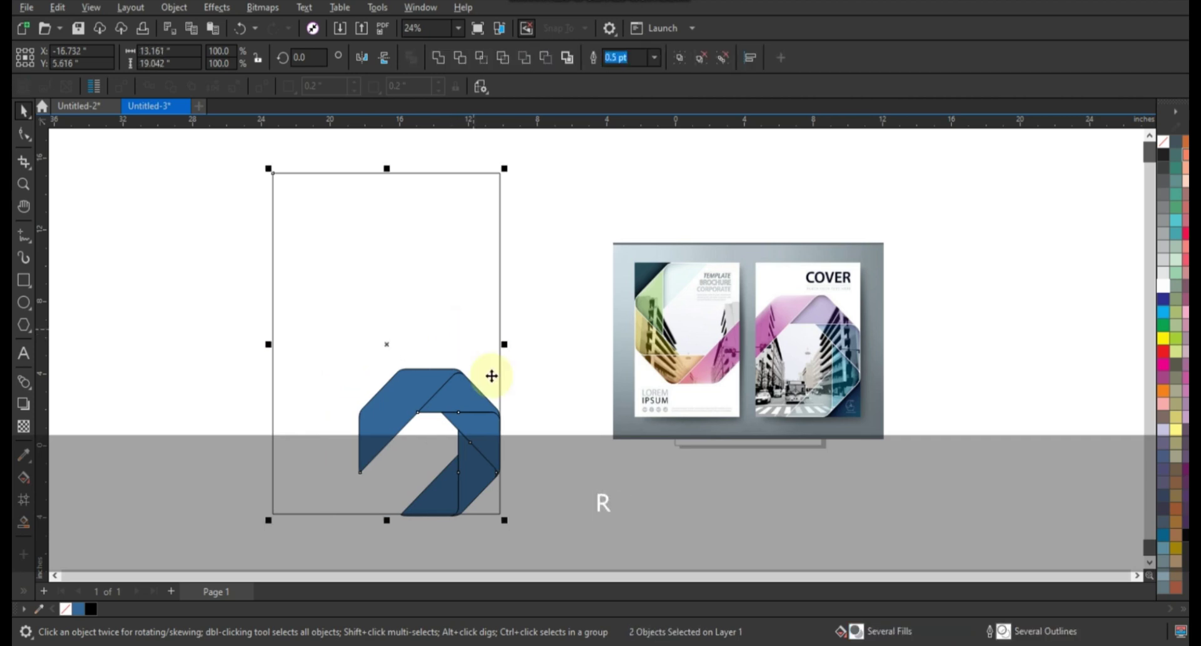
key(b)
- Enlarge the ribbon group proportionally from its bottom-right corner to about 13.3 inches wide, spanning the cover rectangle
click(367, 363)
drag(203, 324, 528, 528)
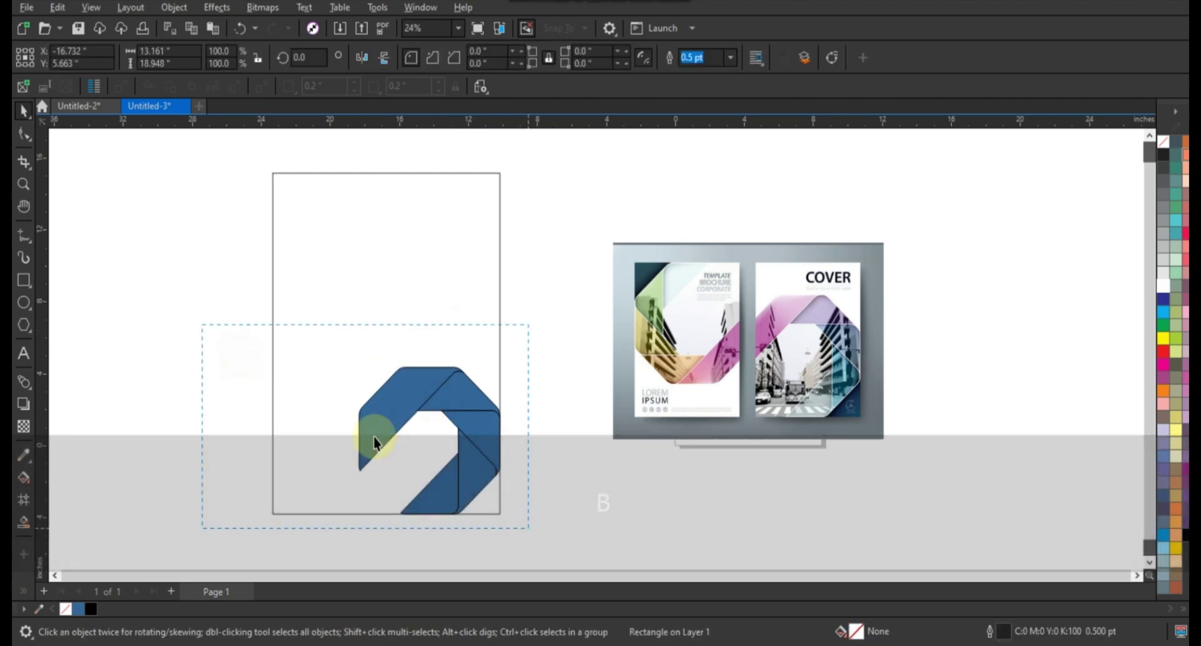
drag(356, 362, 266, 269)
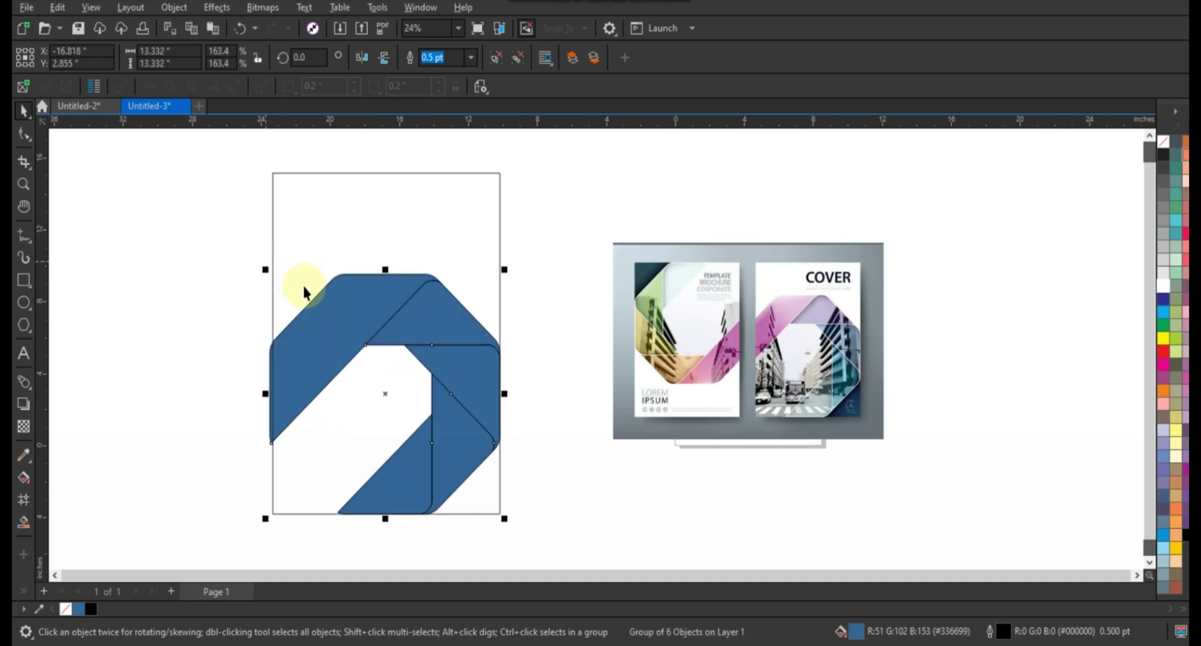
click(530, 373)
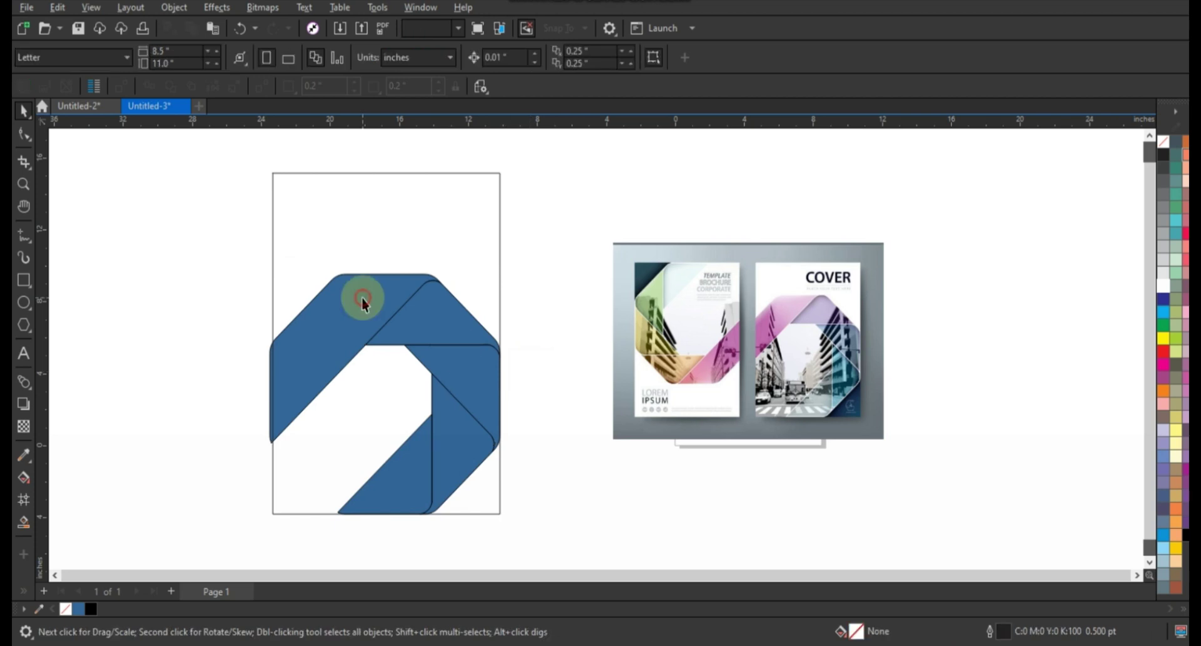
- Send the cover rectangle to the back, behind the ribbon group
click(500, 178)
key(shift+Page_Down)
key(Escape)
- Try outline widths of 4.0 pt and 8.0 pt on the ribbon group, and colour its outline white
click(363, 325)
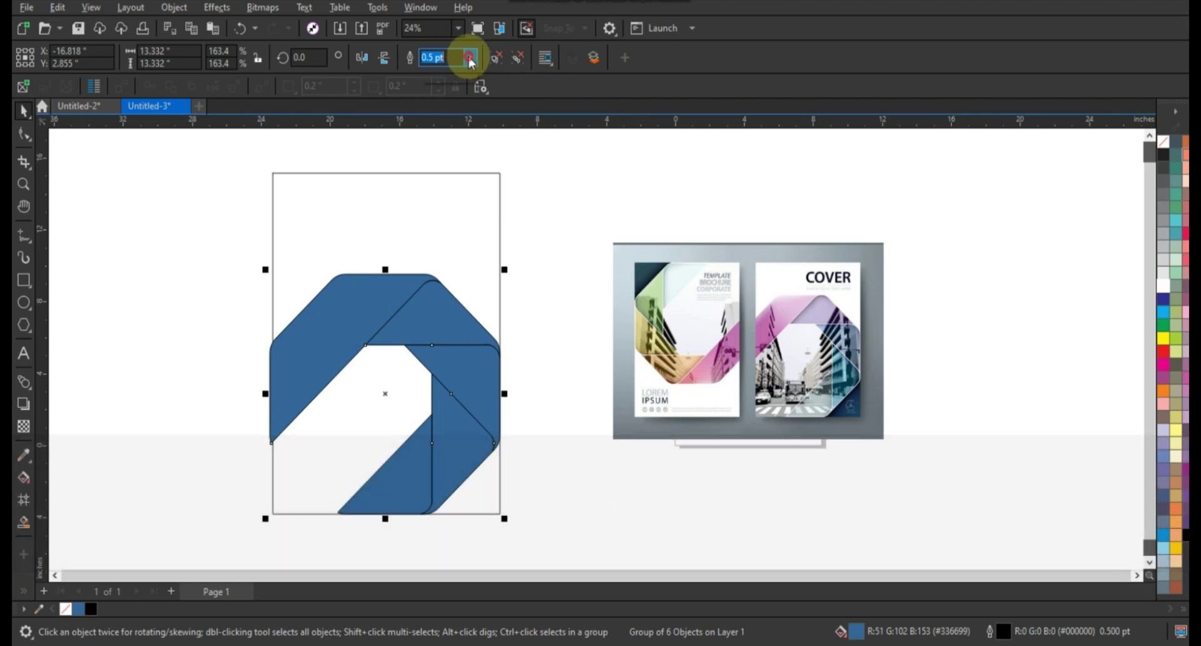
click(470, 57)
click(451, 164)
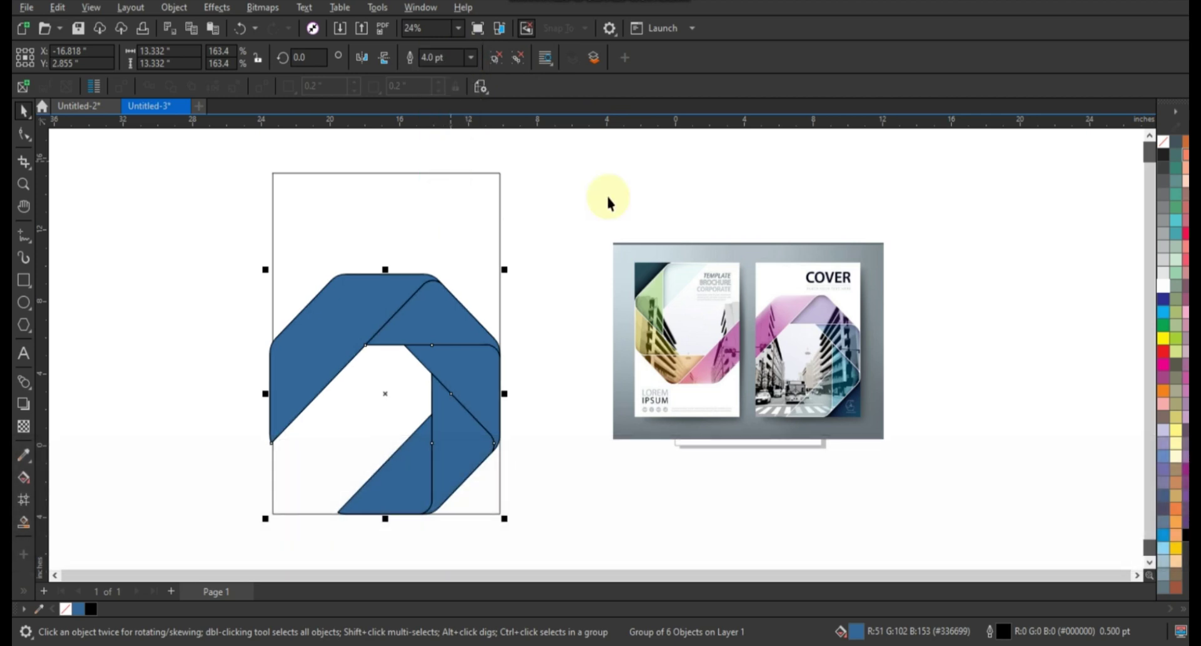
click(470, 57)
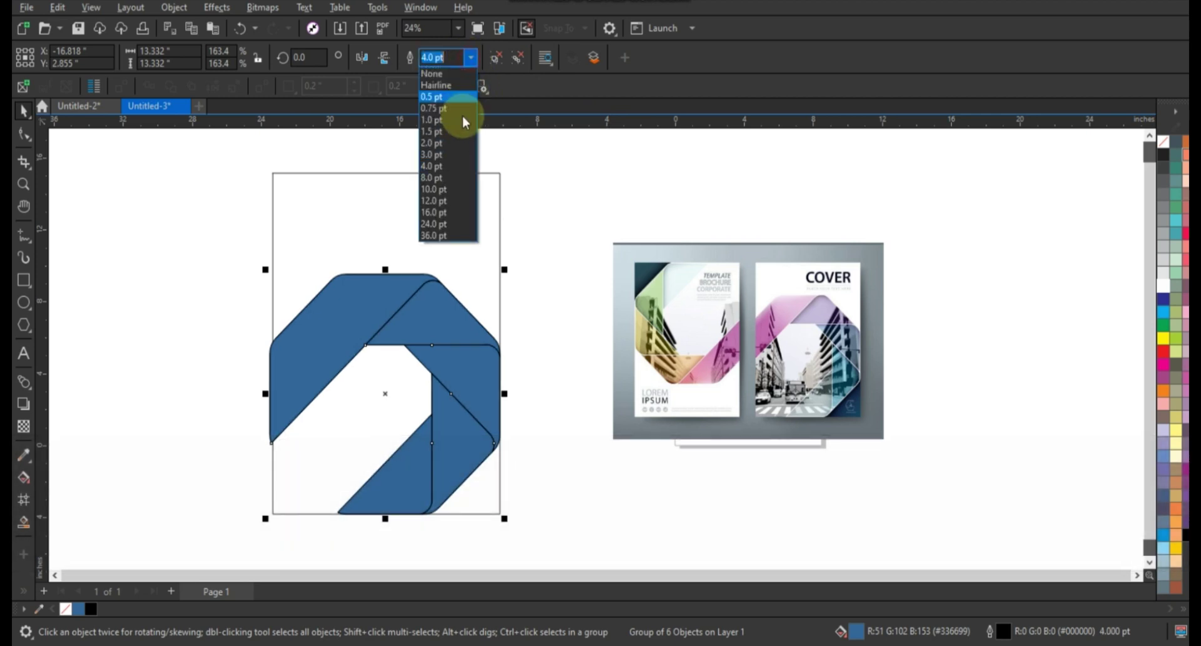
click(447, 177)
right_click(1162, 298)
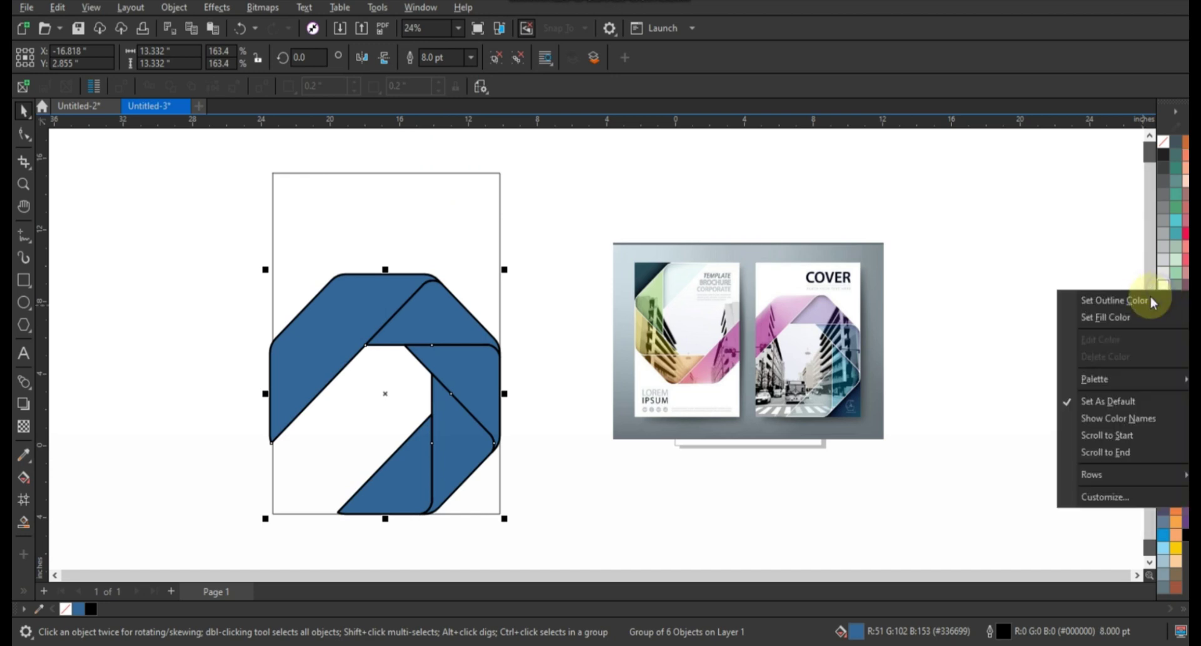
click(1143, 301)
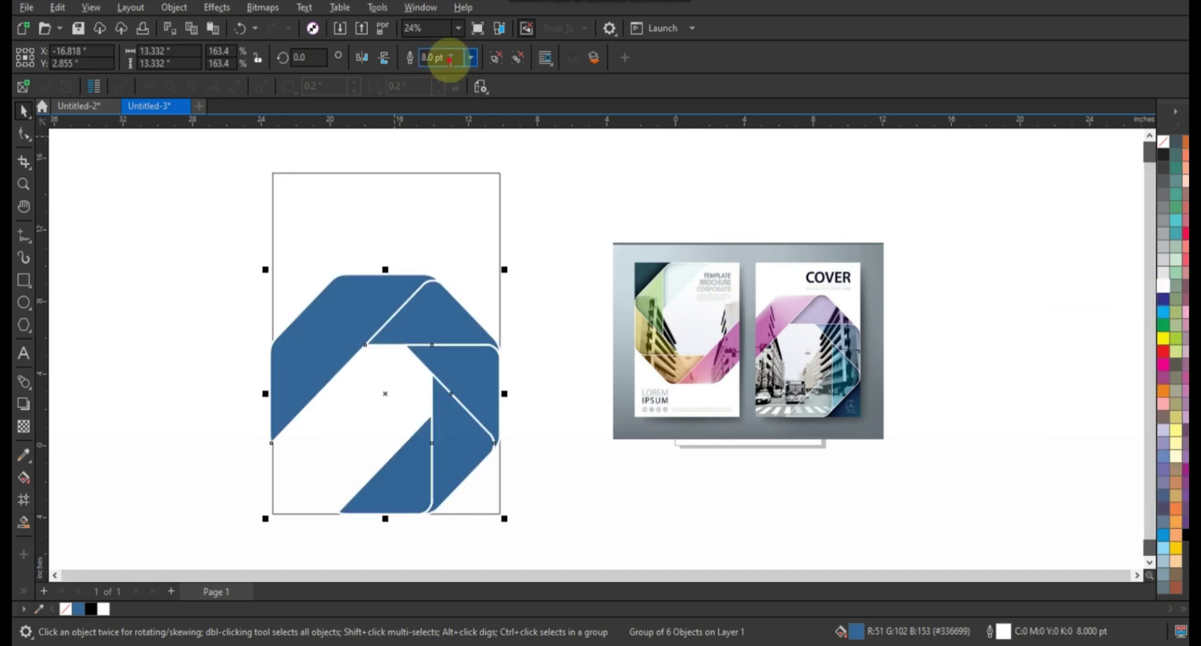
- Set the ribbon group's outline width to 6 pt and deselect the group
text(6)
key(Return)
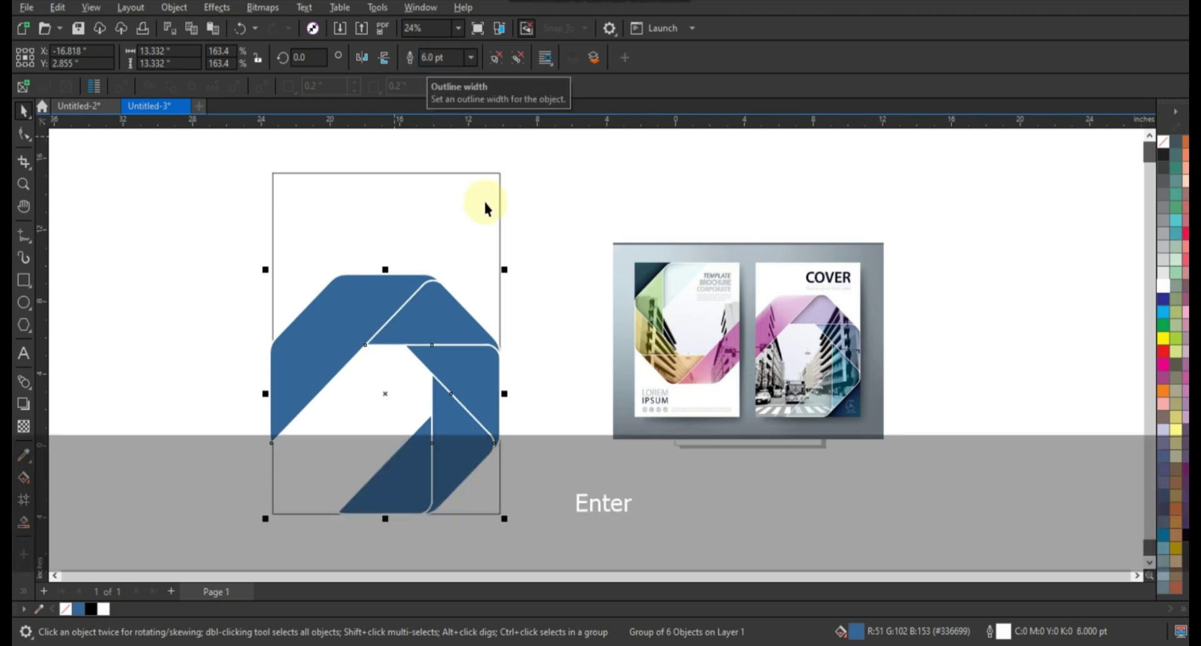
click(579, 215)
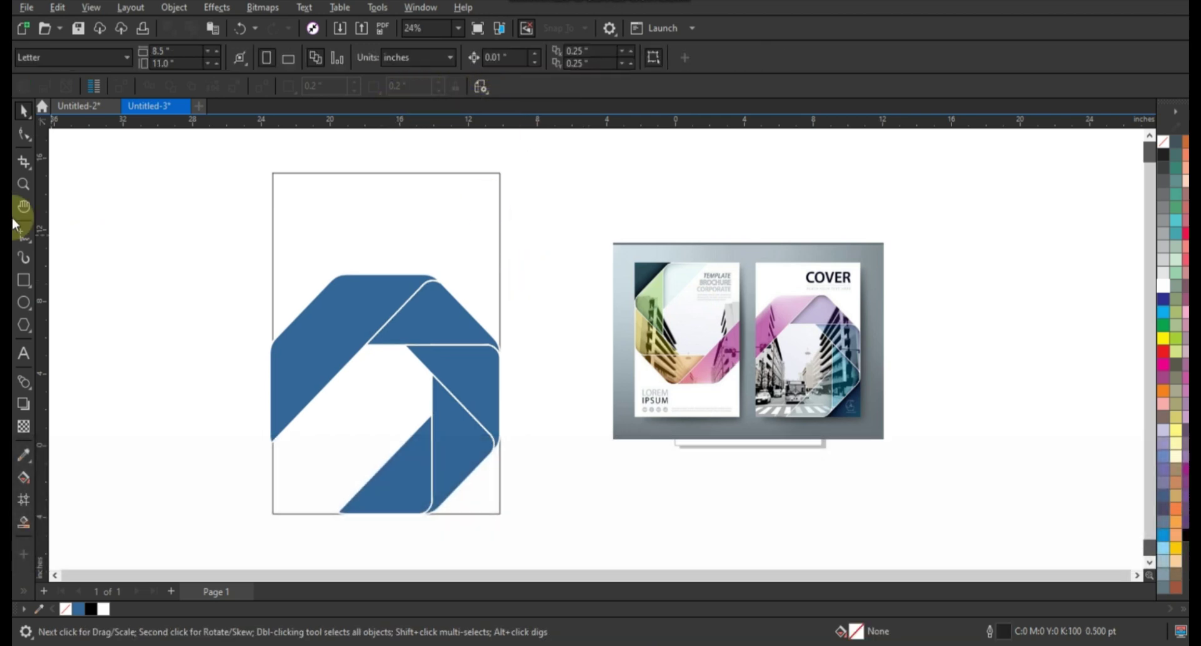
click(23, 183)
drag(219, 225, 922, 518)
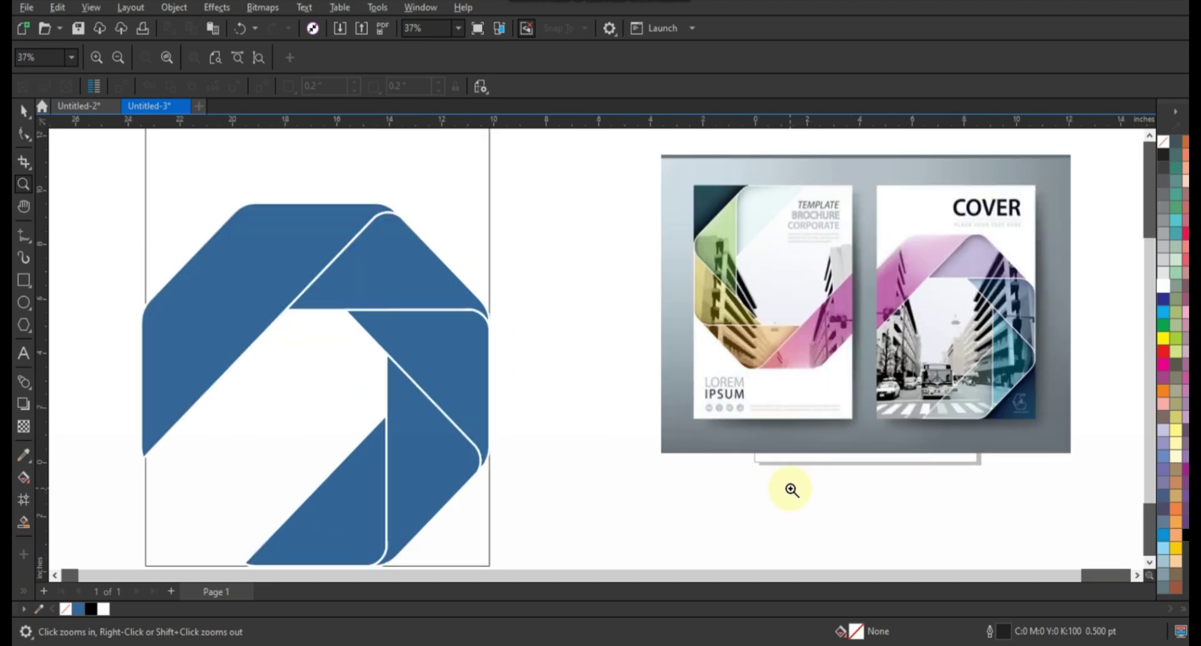
click(23, 111)
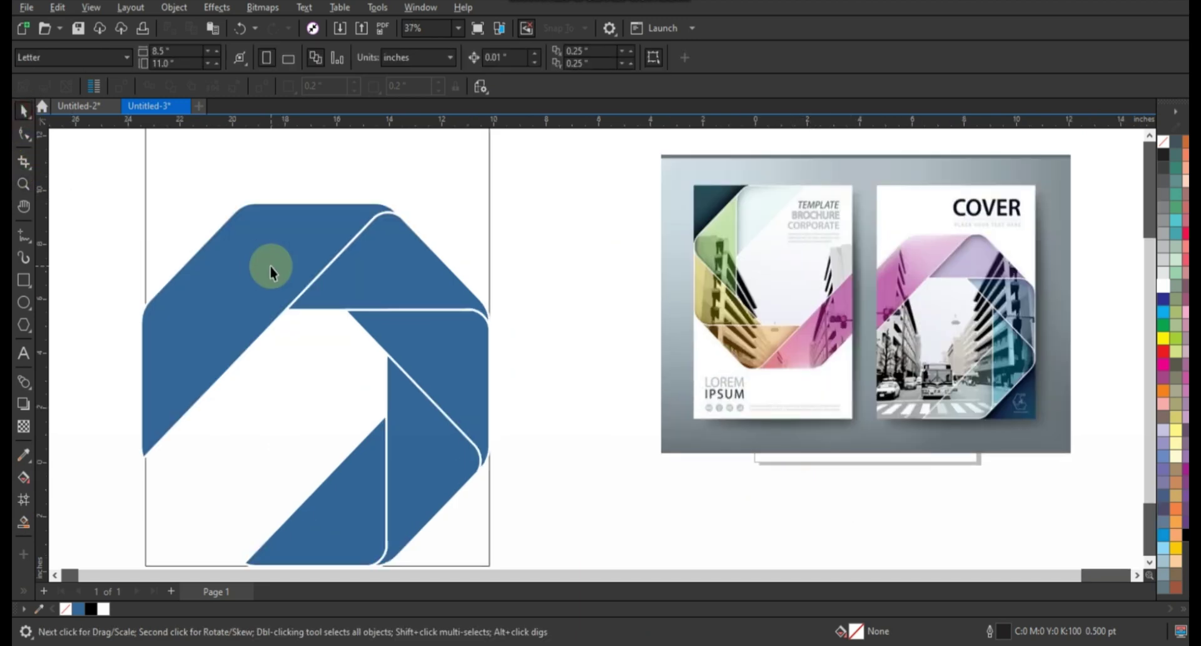
- Fill the ribbon's upper-left band with the magenta-pink sampled from the matching band on the reference cover
click(275, 273)
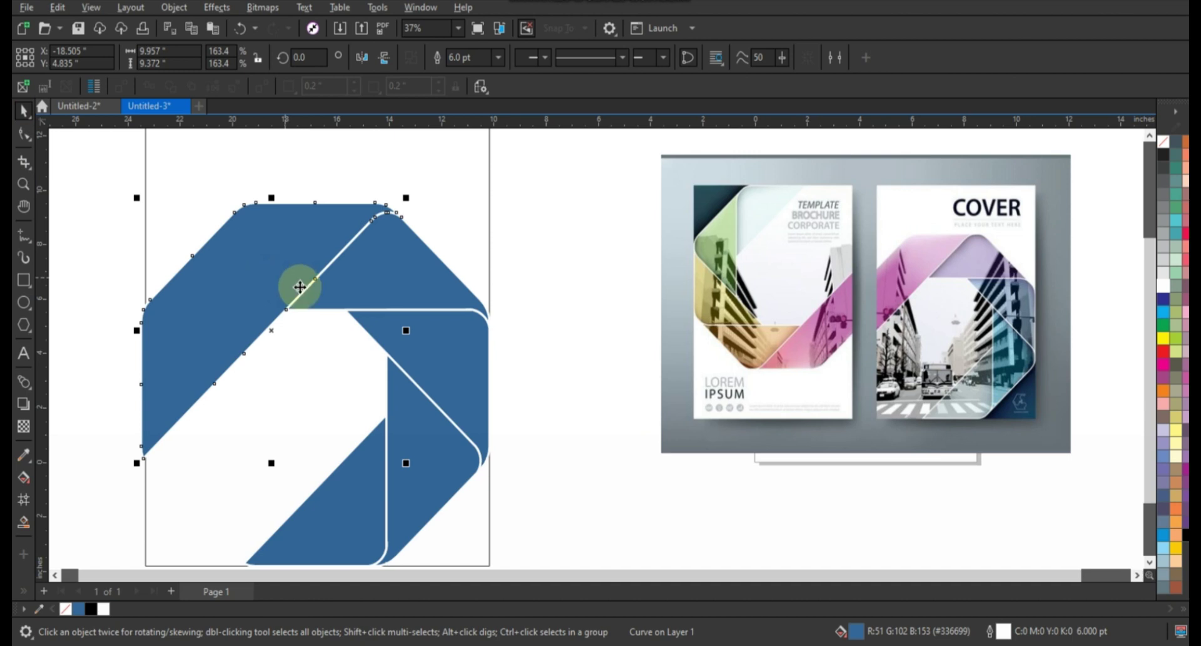
click(20, 466)
click(25, 458)
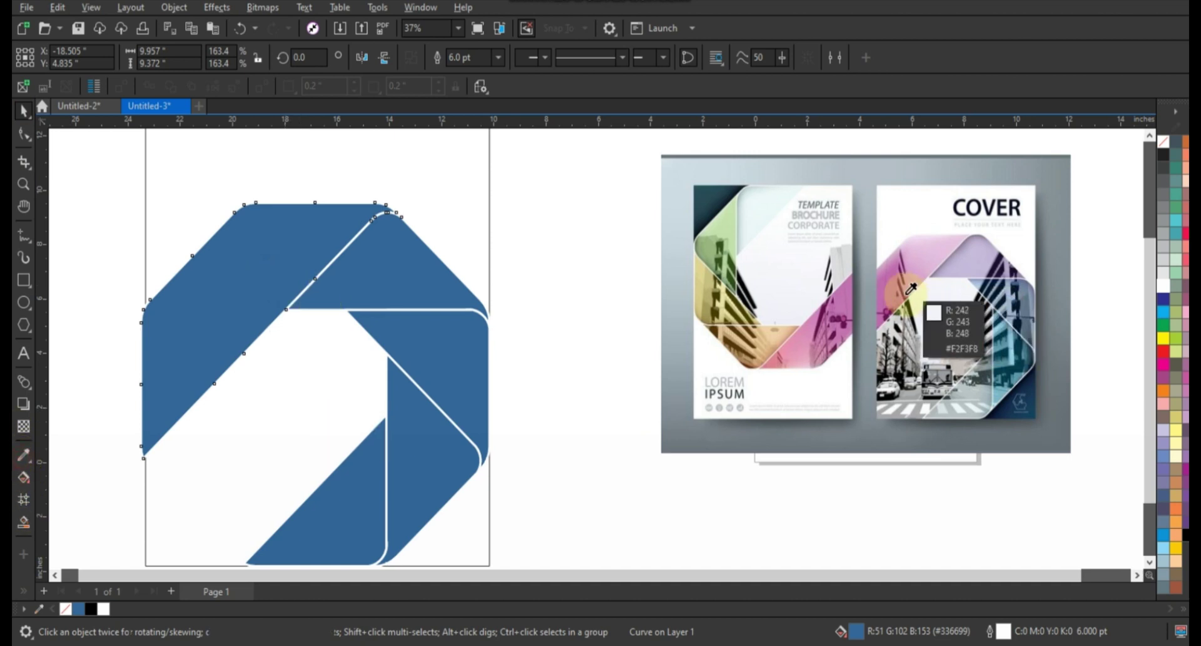
click(882, 291)
click(316, 260)
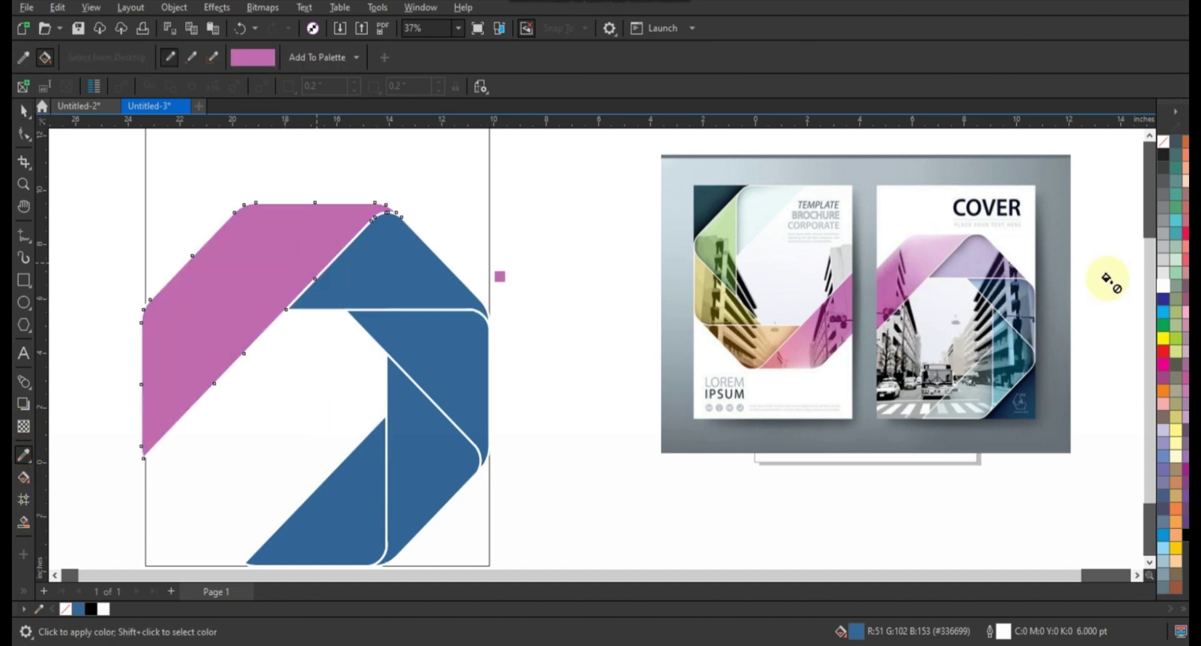
- Fill the ribbon's upper-right band with lavender and the right band with slate blue, both sampled from the reference cover
key(space)
click(974, 257)
click(434, 270)
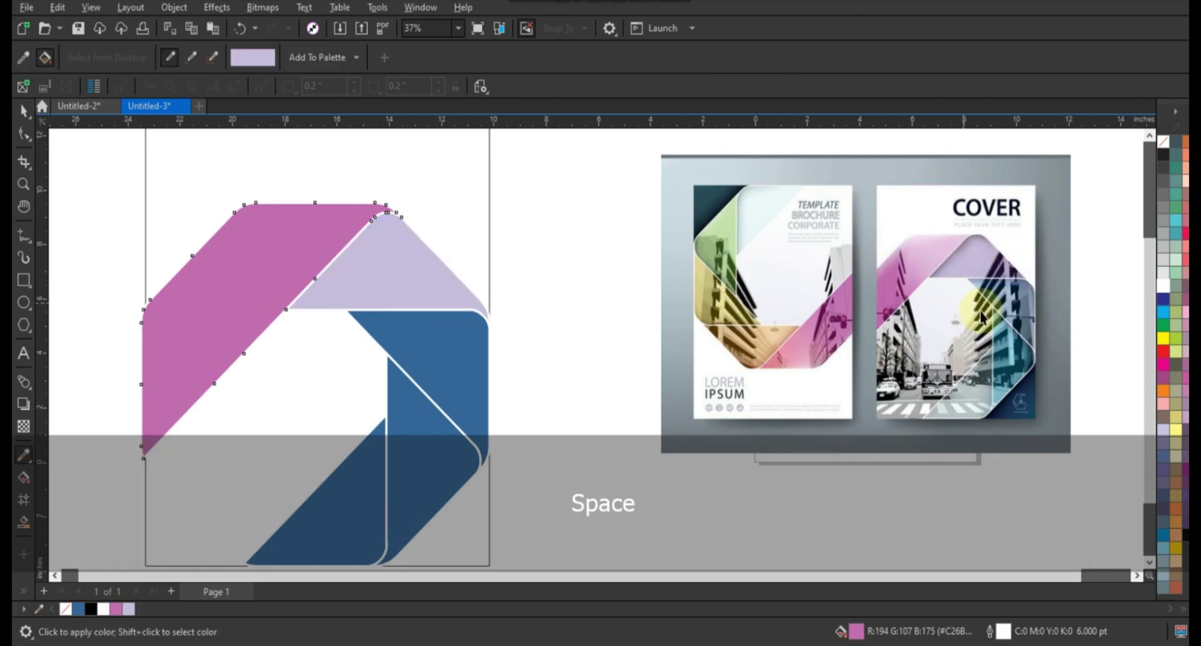
click(1023, 294)
click(466, 341)
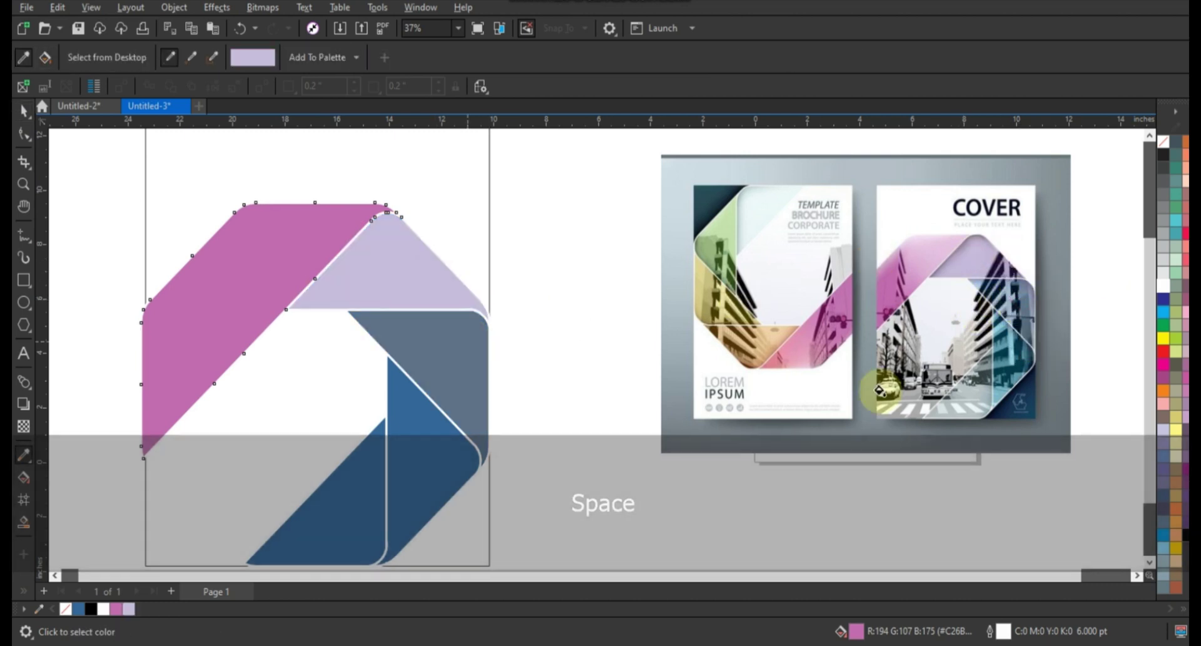
- Fill the lower-right band with dark teal and the bottom band with pale grey-green, sampled from the reference cover, and deselect
key(space)
key(space)
click(1013, 369)
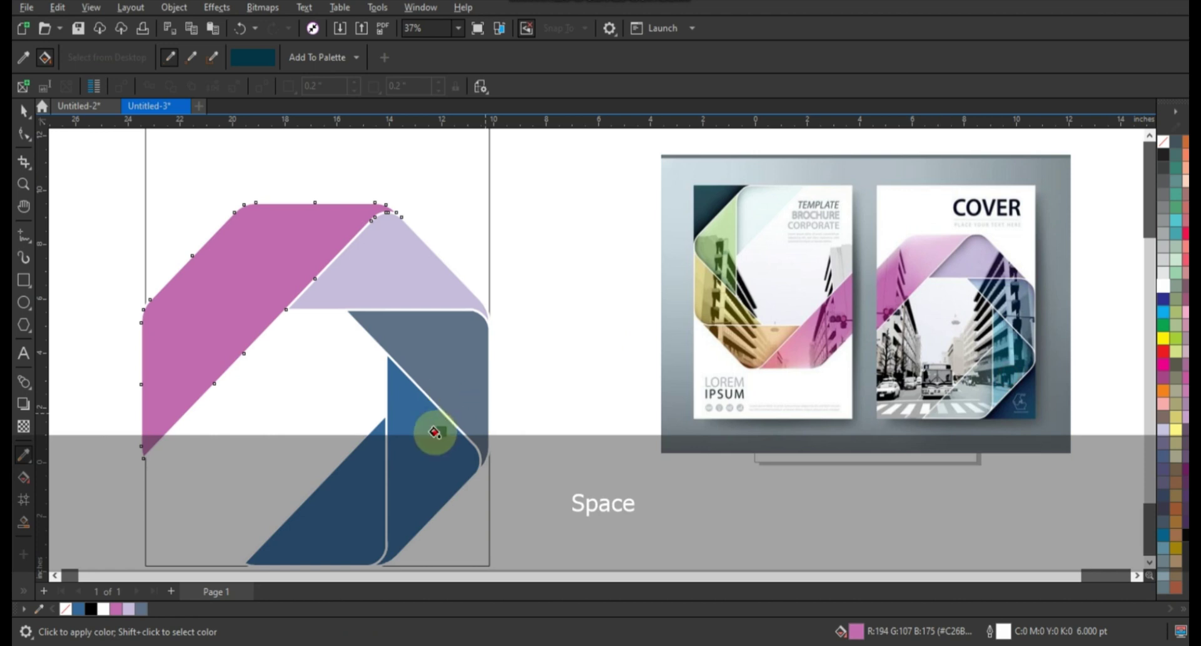
click(429, 429)
key(space)
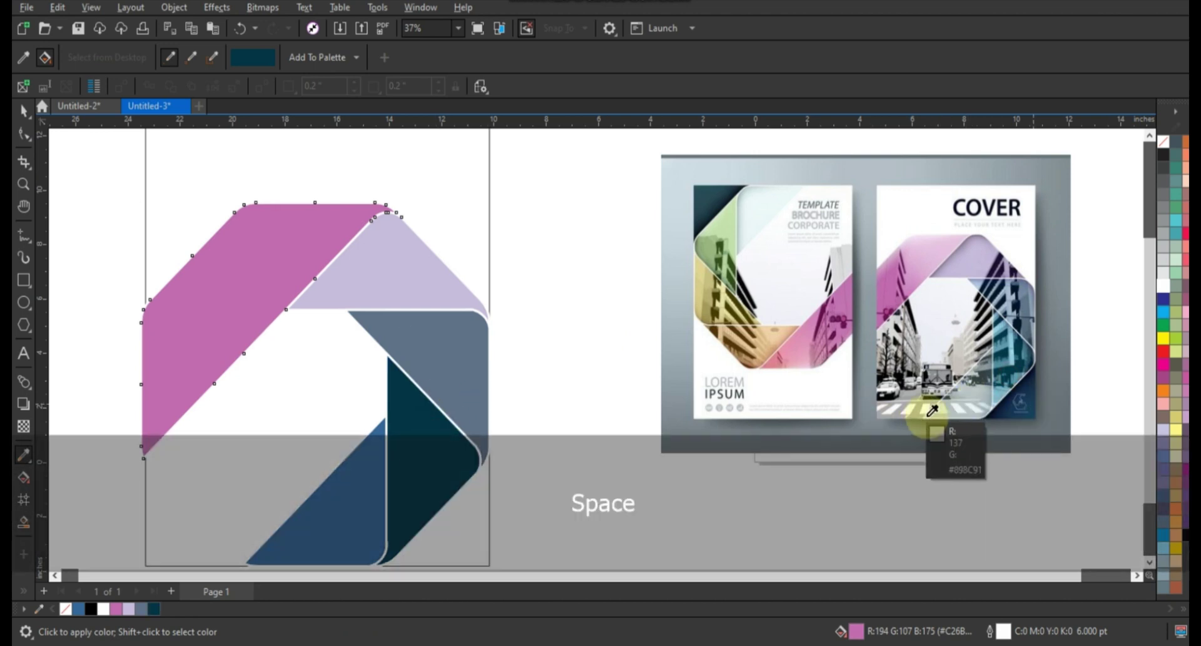
click(976, 407)
click(347, 522)
click(19, 123)
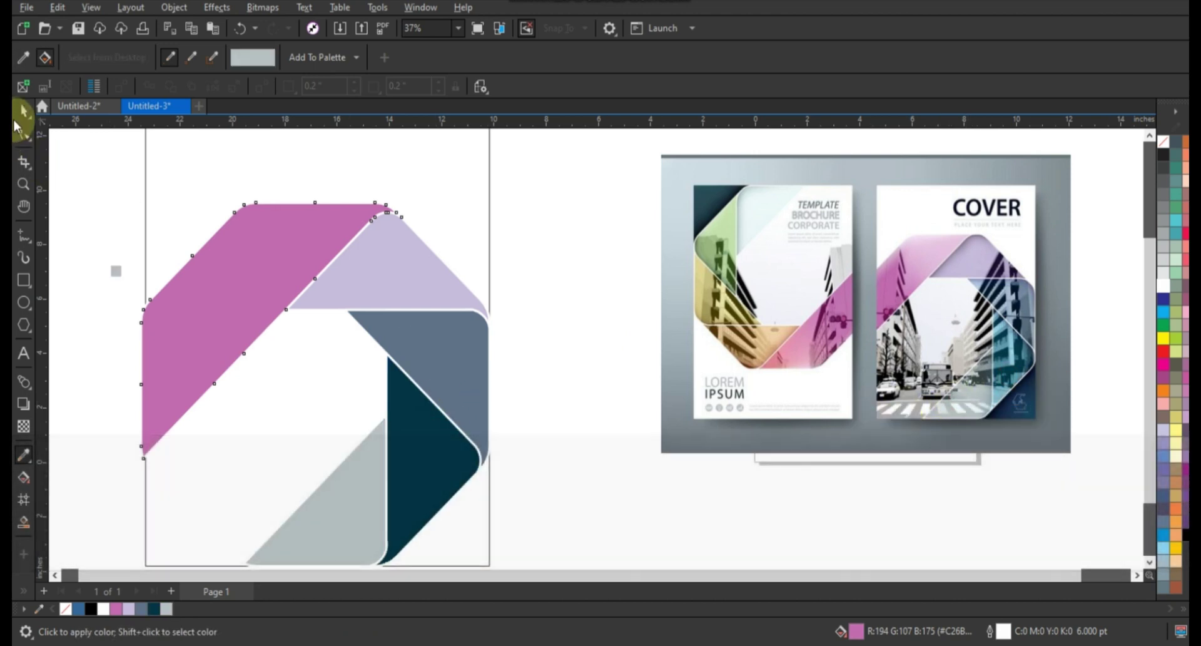
click(530, 297)
- Apply a uniform transparency of 26 to all five ribbon bands and deselect them
click(368, 478)
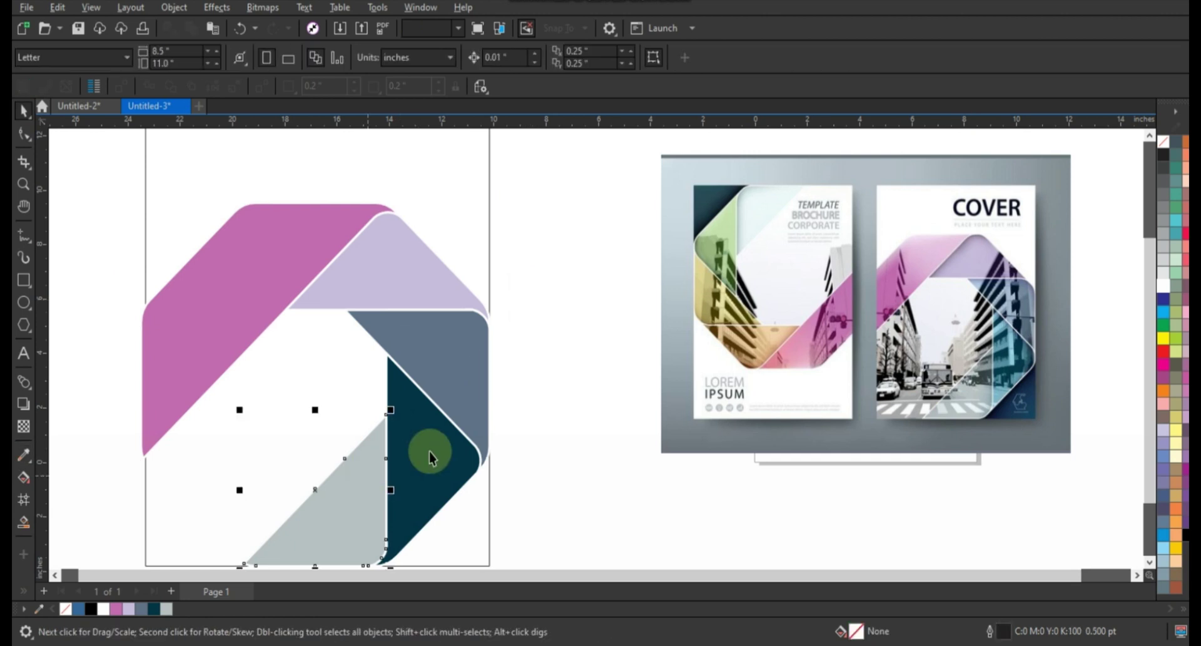
shift+click(429, 451)
shift+click(448, 369)
shift+click(415, 282)
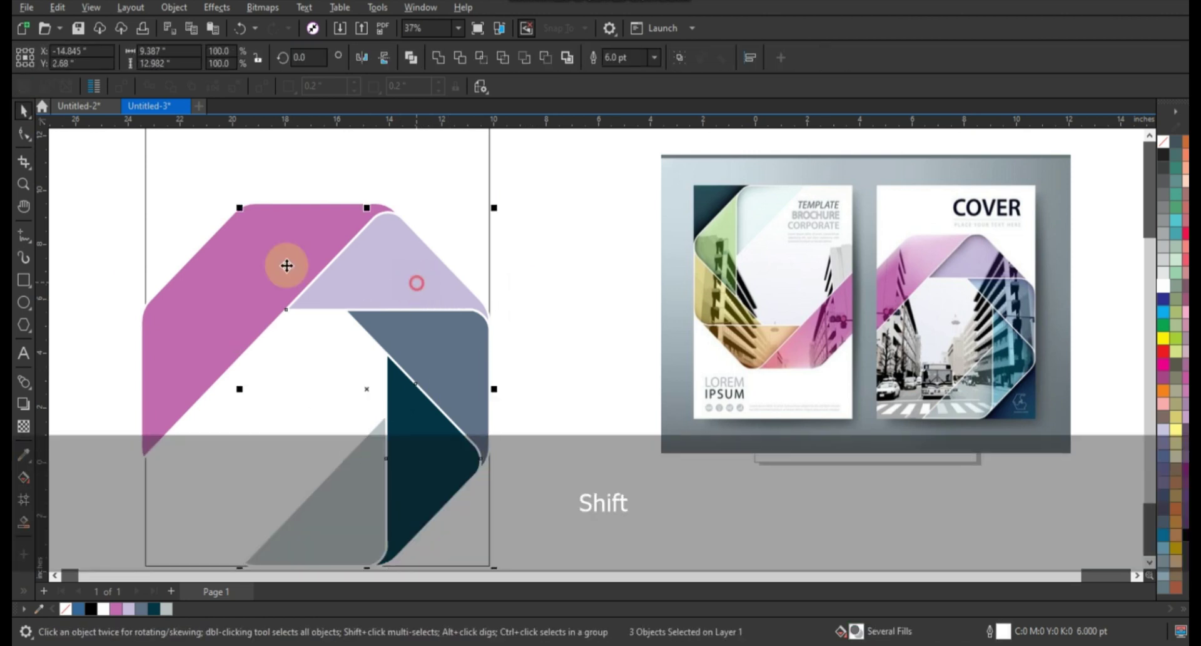
shift+click(287, 265)
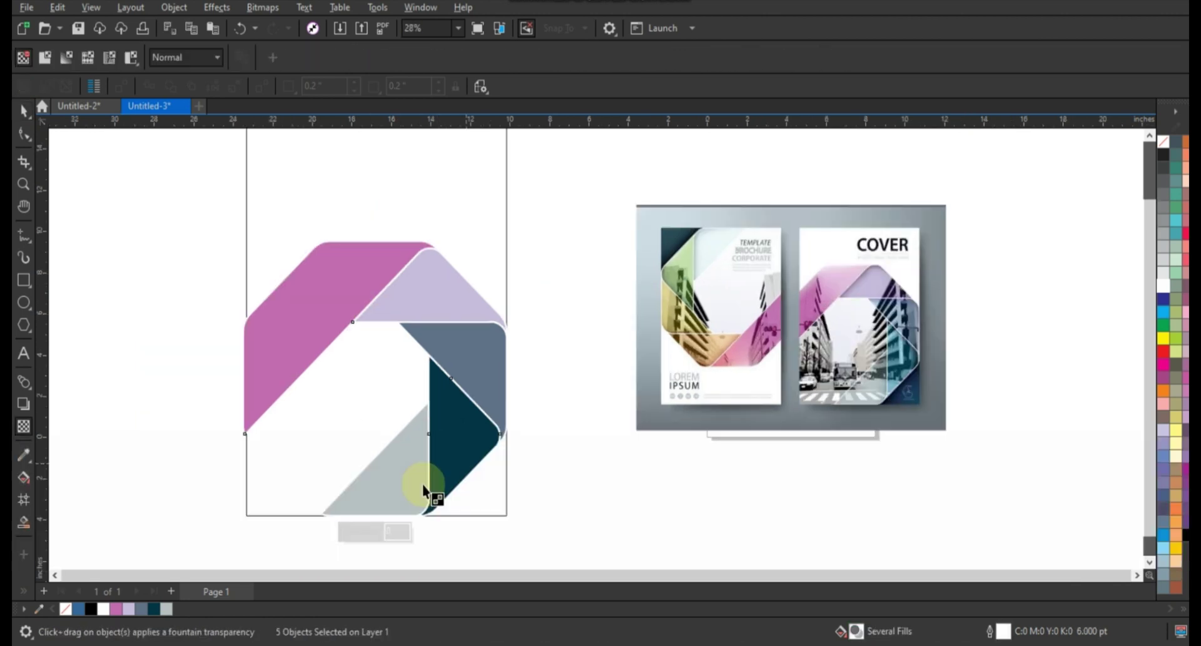
drag(348, 529, 355, 534)
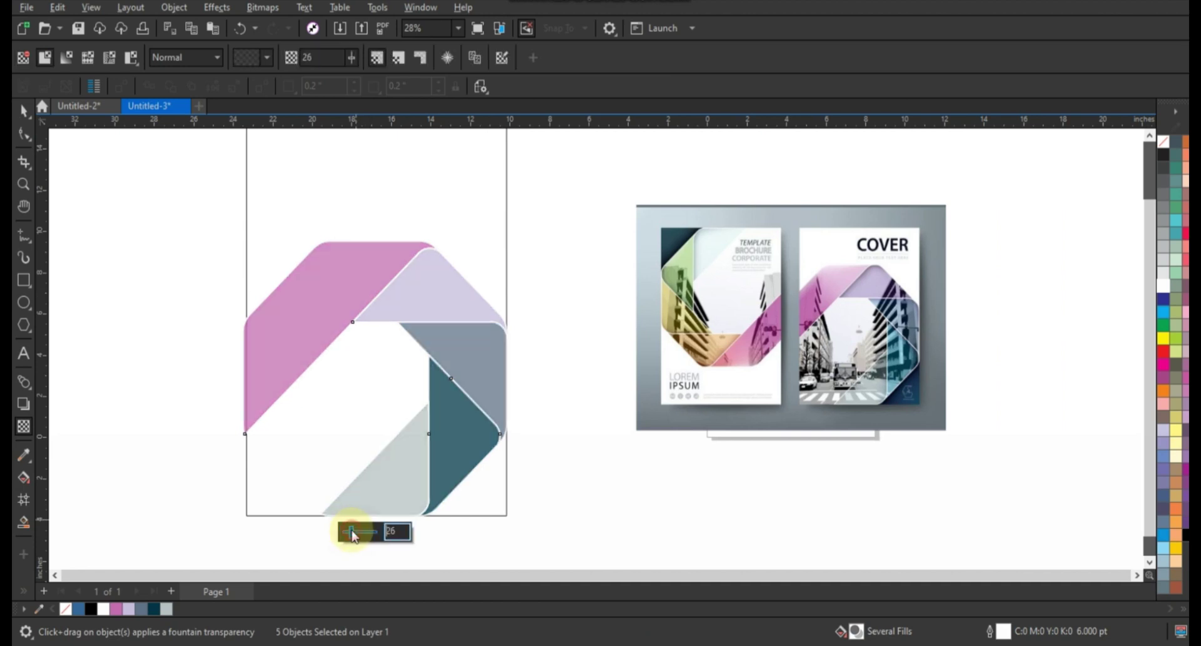
click(22, 112)
click(200, 279)
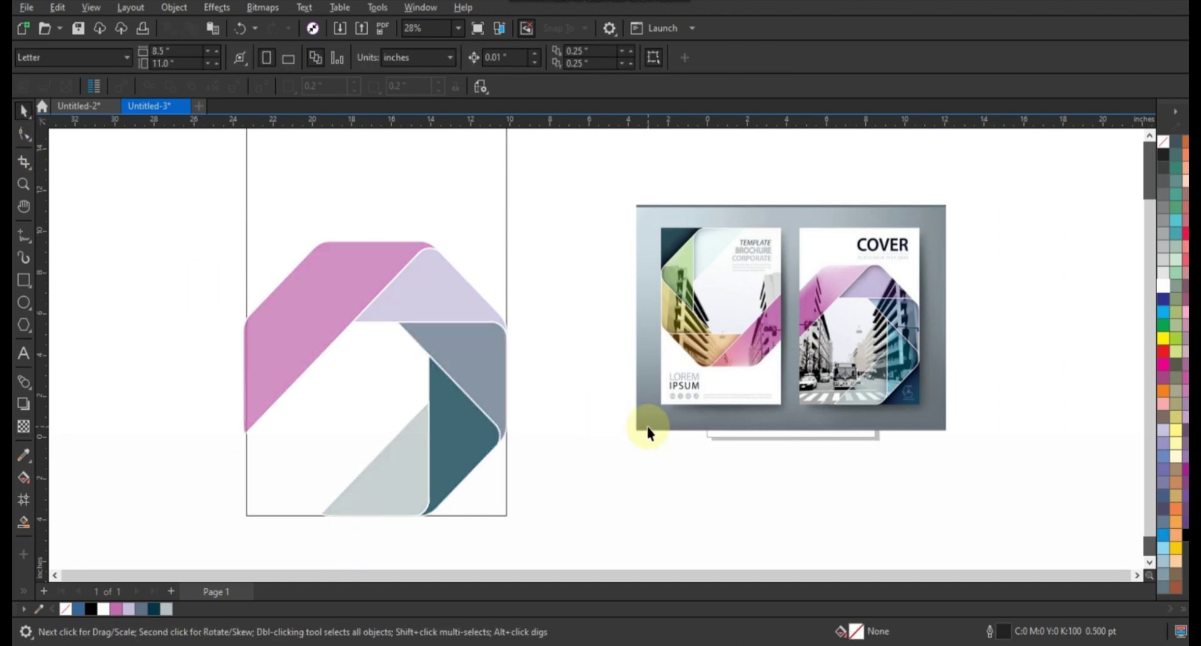
- Draw an octagon about 11.3 inches wide with flat horizontal and vertical sides beside the ribbon
scroll(645, 314, down, 1)
click(29, 325)
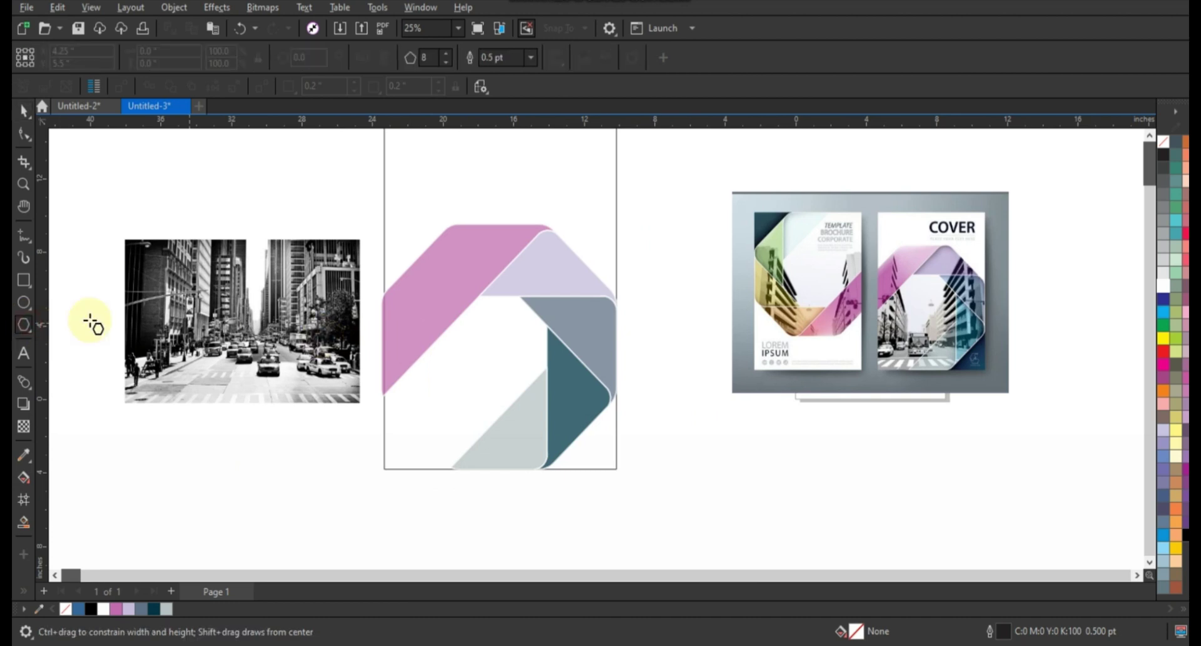
mouse_move(634, 301)
mouse_down()
mouse_move(666, 323)
mouse_move(711, 402)
mouse_move(761, 408)
mouse_up()
key(ctrl+z)
click(25, 112)
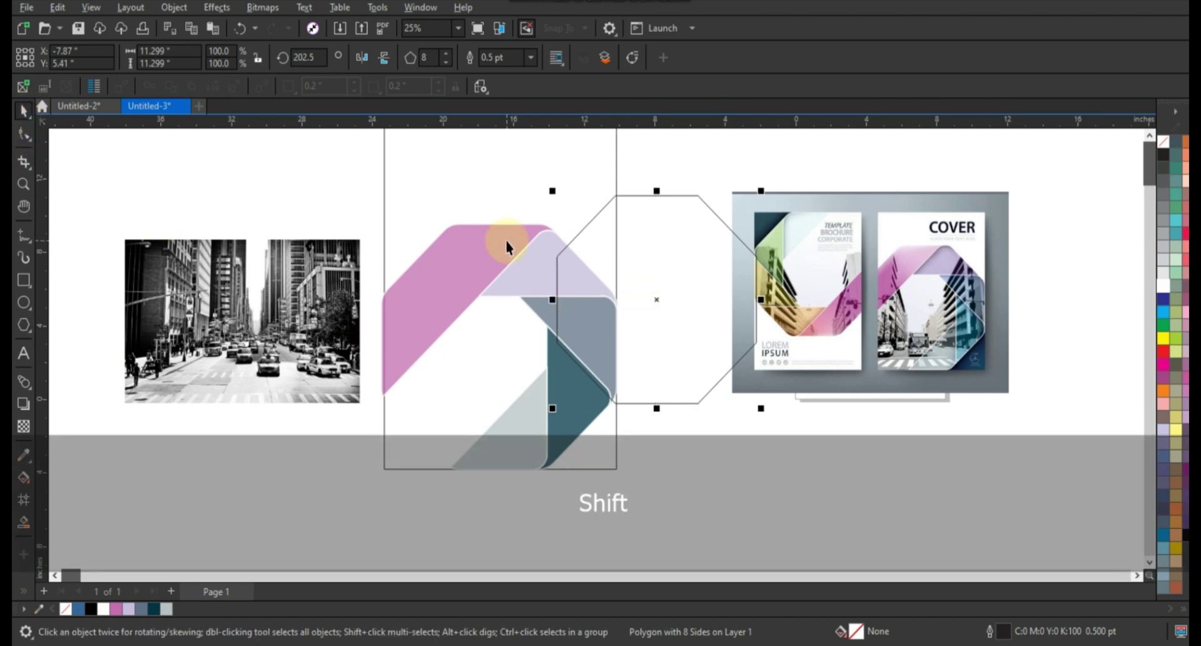
- Move the octagon over the ribbon and enlarge it to about 13.4 inches wide to match the ribbon's outer edges
drag(676, 251, 510, 283)
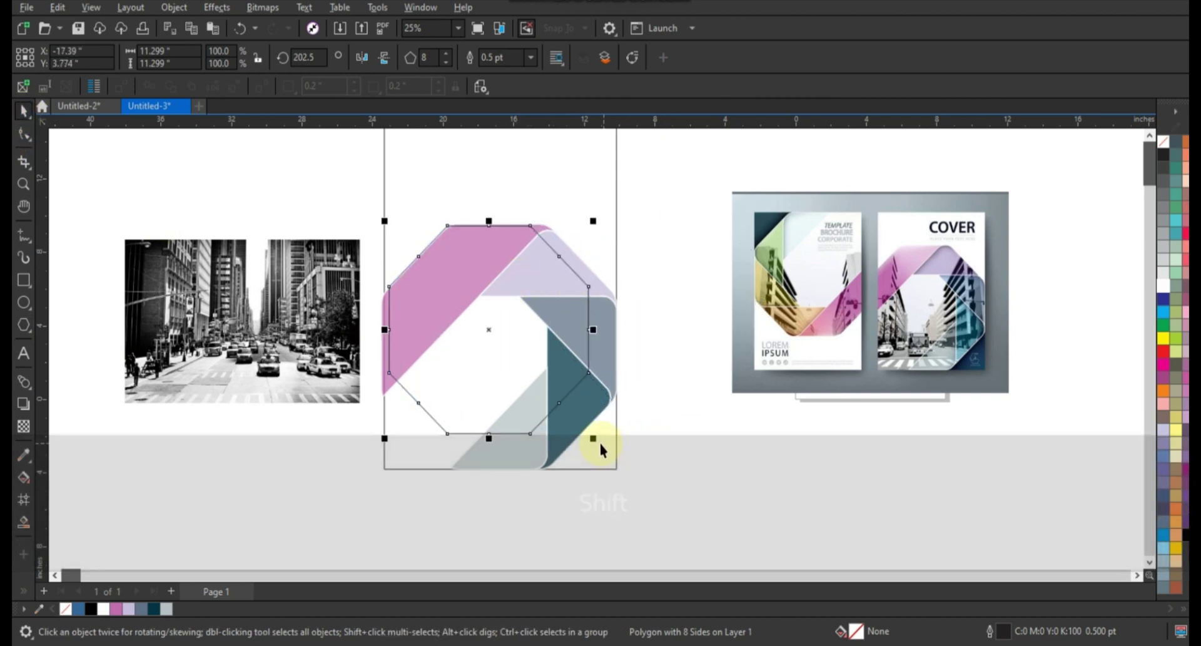
drag(600, 447, 625, 461)
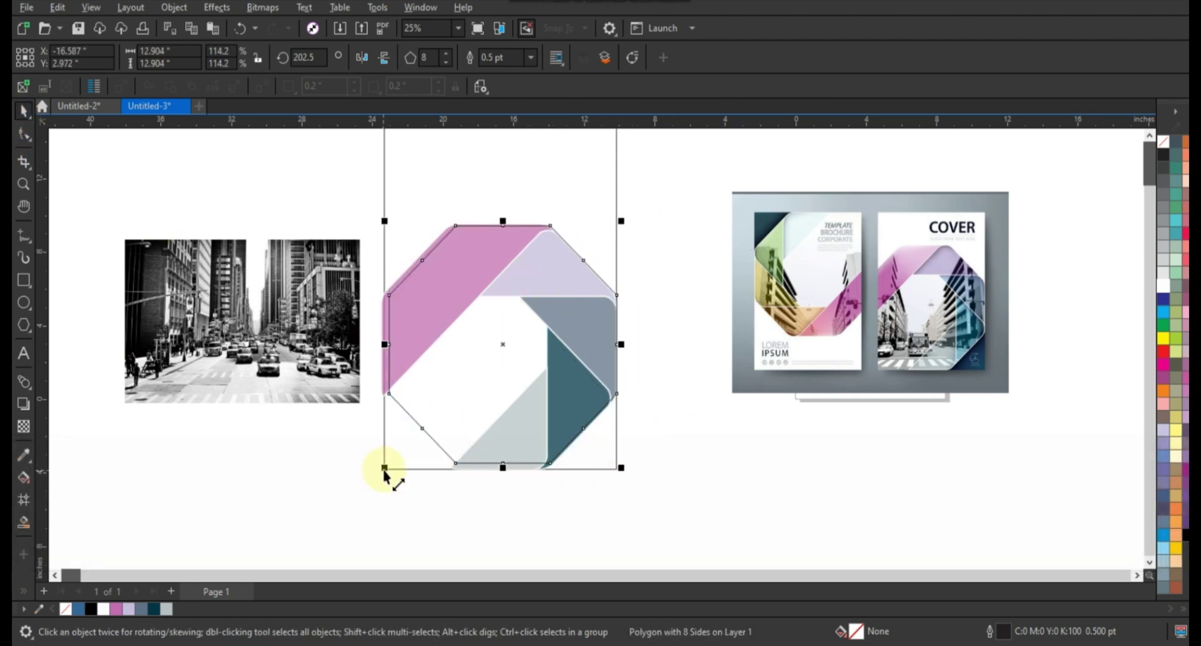
drag(387, 470, 374, 484)
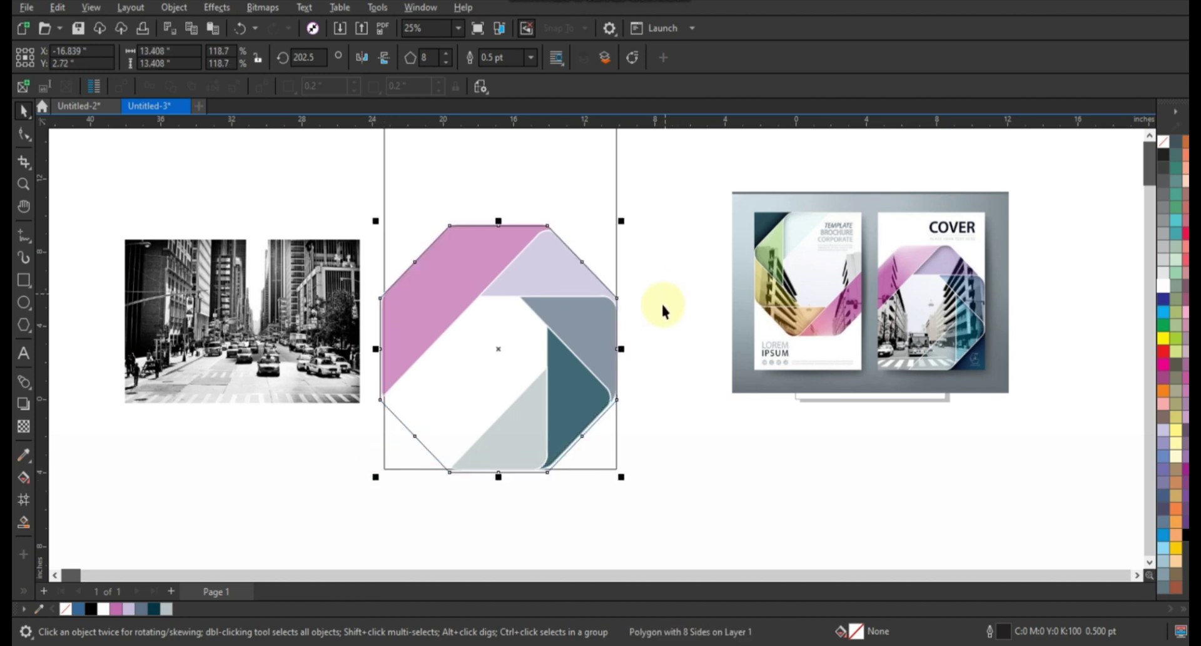
- Convert the octagon to curves and pull its lower-left middle node out past the cover's bottom-left corner
click(23, 133)
key(ctrl+q)
drag(415, 436, 387, 493)
click(23, 111)
- Shrink the edited octagon curve from its centre to about 13.6 inches wide and nudge it within the ribbon's outer edges
key(Right)
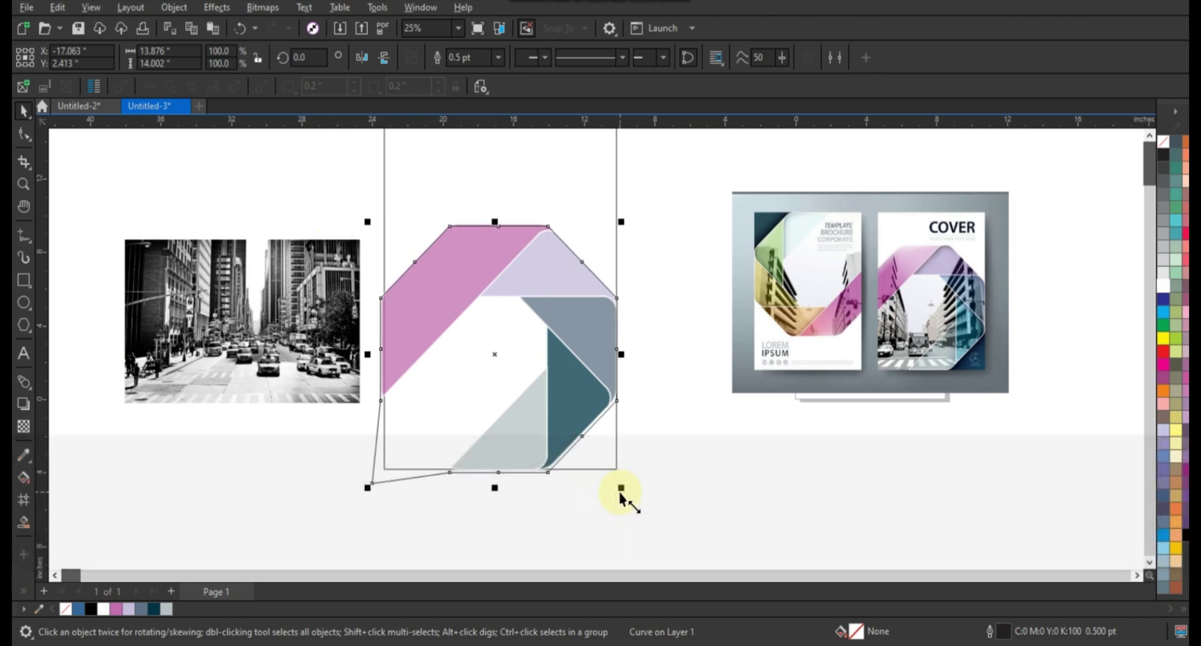
drag(620, 489, 619, 497)
key(Up)
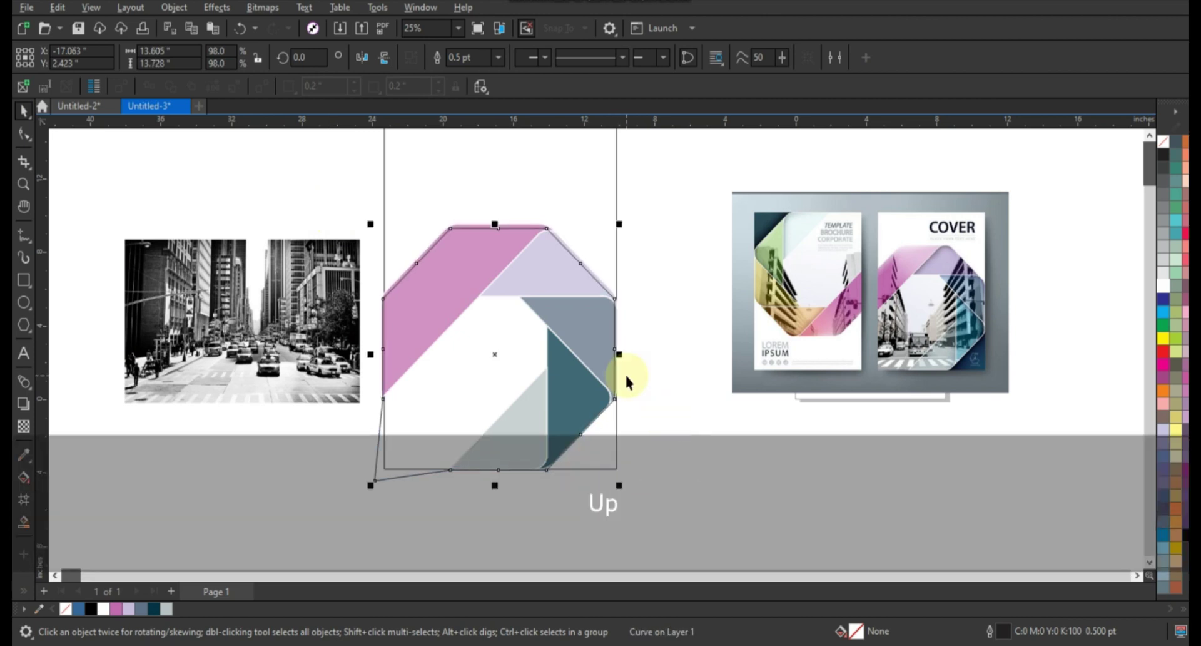
- PowerClip the black-and-white street photo inside the edited octagon curve
click(326, 324)
key(w)
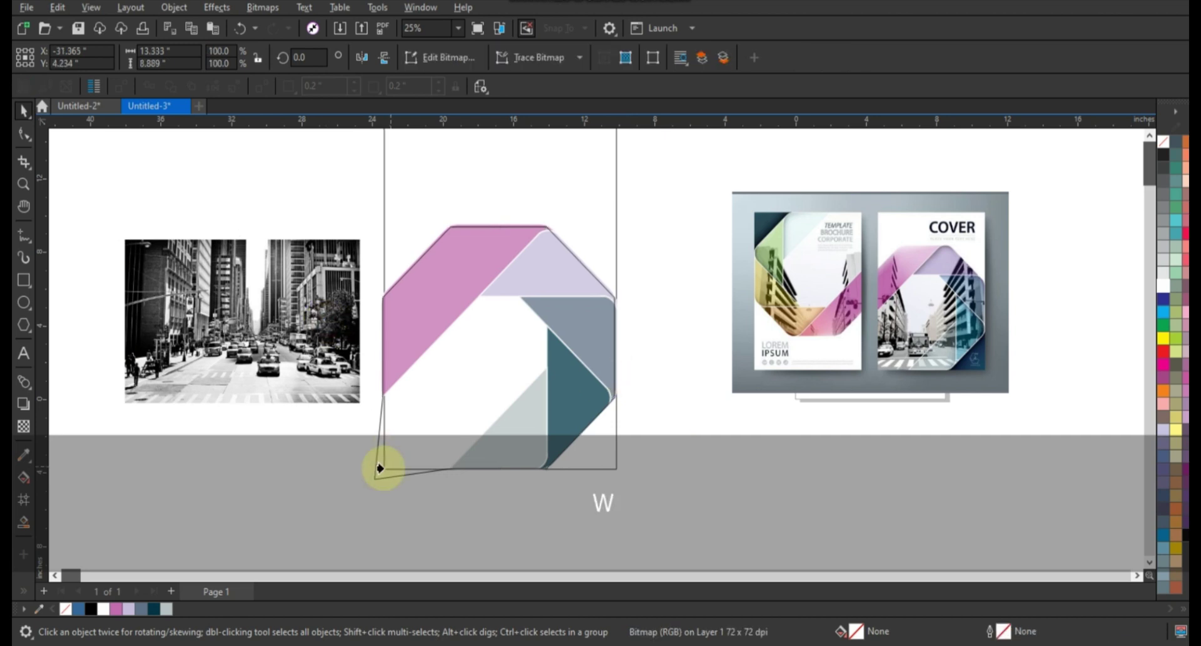
click(376, 472)
- Edit the PowerClip contents, enlarging the photo to about 21 inches wide over the whole curve, and finish editing
key(d)
drag(617, 268, 651, 283)
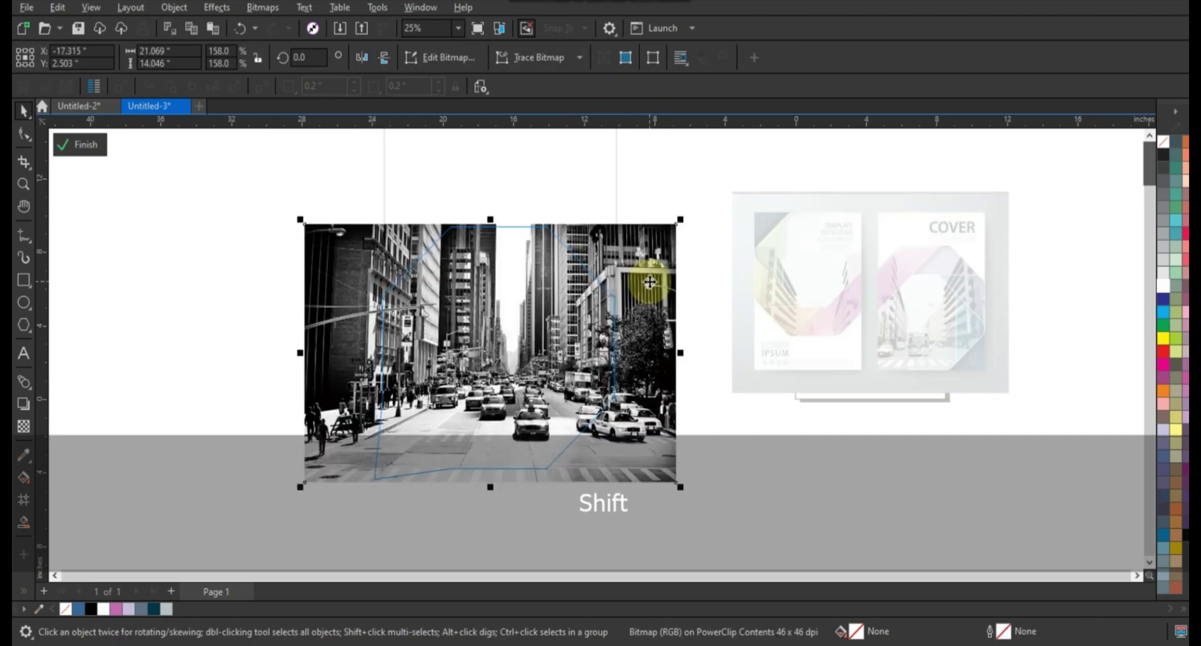
key(shift+Page_Down)
key(f)
- Send the clipped photo to the back behind the ribbon bands and remove its outline
key(shift+Page_Down)
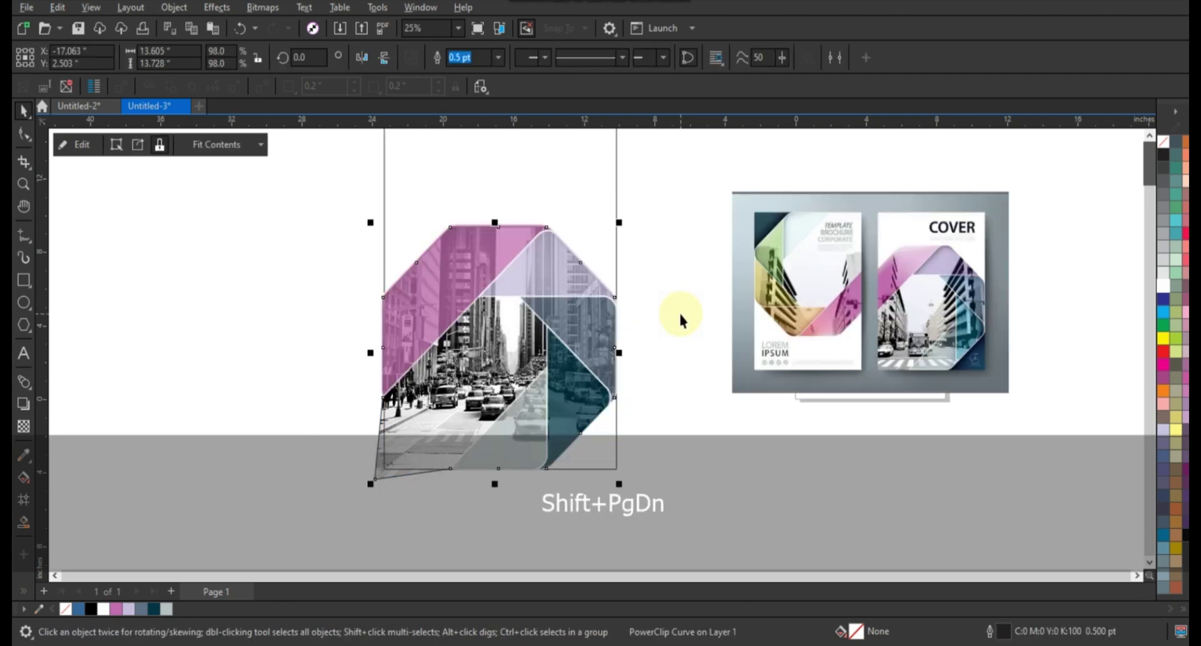
right_click(1163, 142)
click(1137, 155)
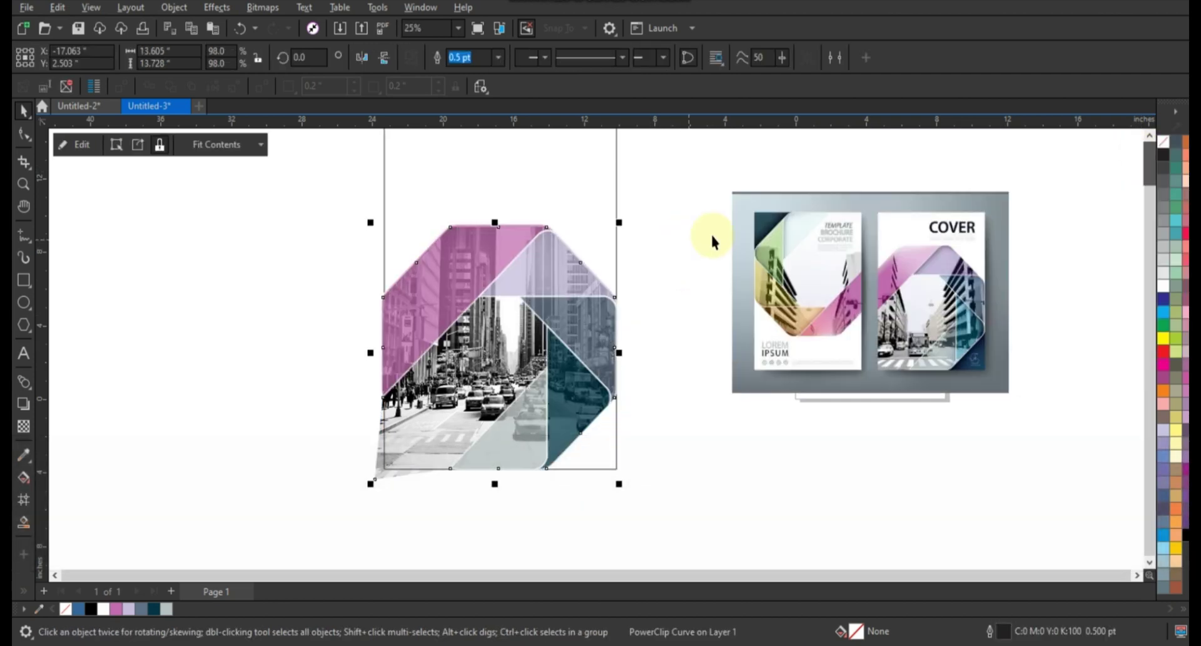
- Enlarge the clipped photo slightly from its centre to reach the ribbon's outer edges, and deselect it
drag(619, 223, 624, 219)
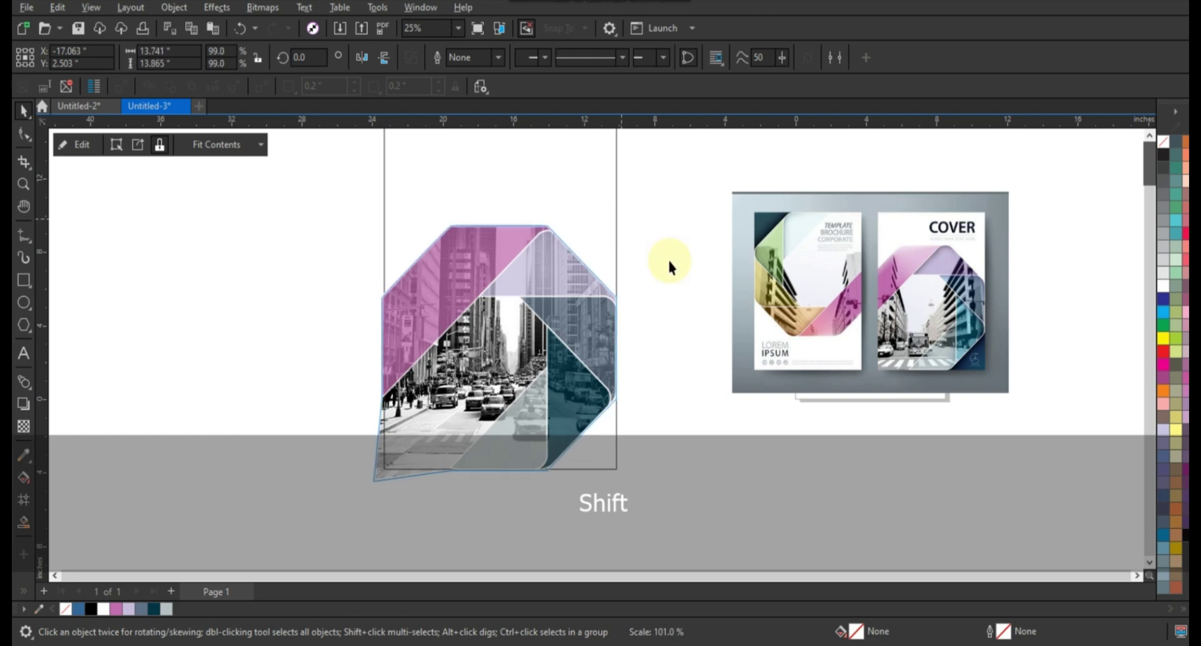
drag(669, 261, 655, 231)
click(688, 263)
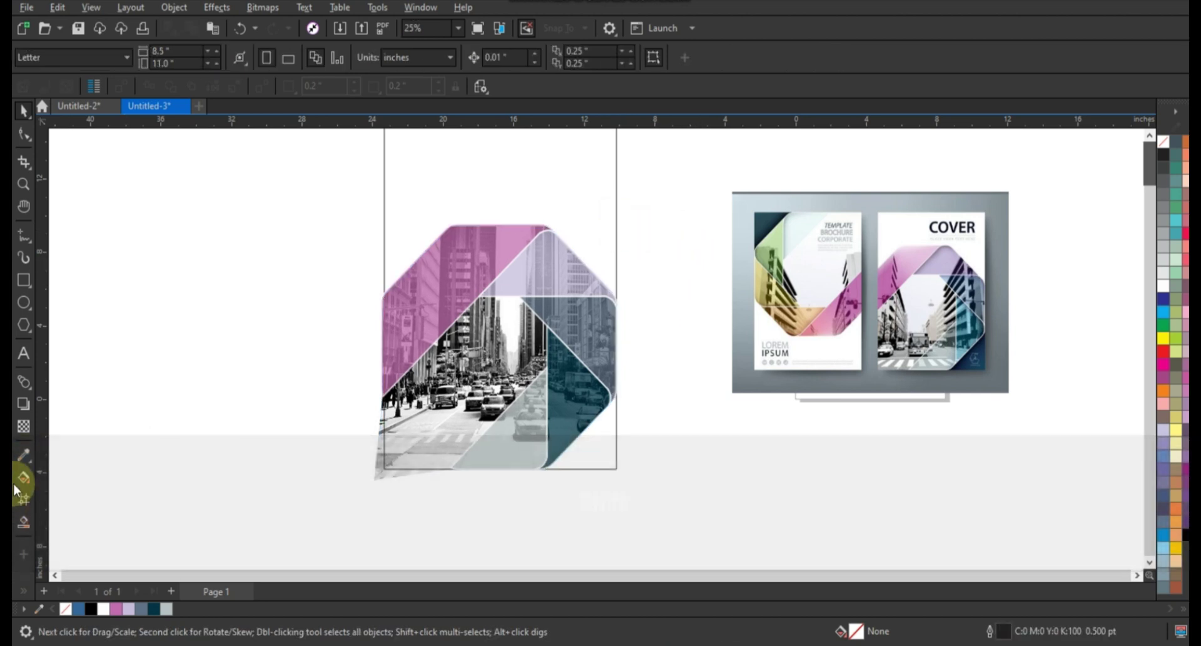
- Create a Smart Fill shape in the cover's empty bottom-right corner, colour it dark teal and deselect it
click(22, 479)
click(605, 446)
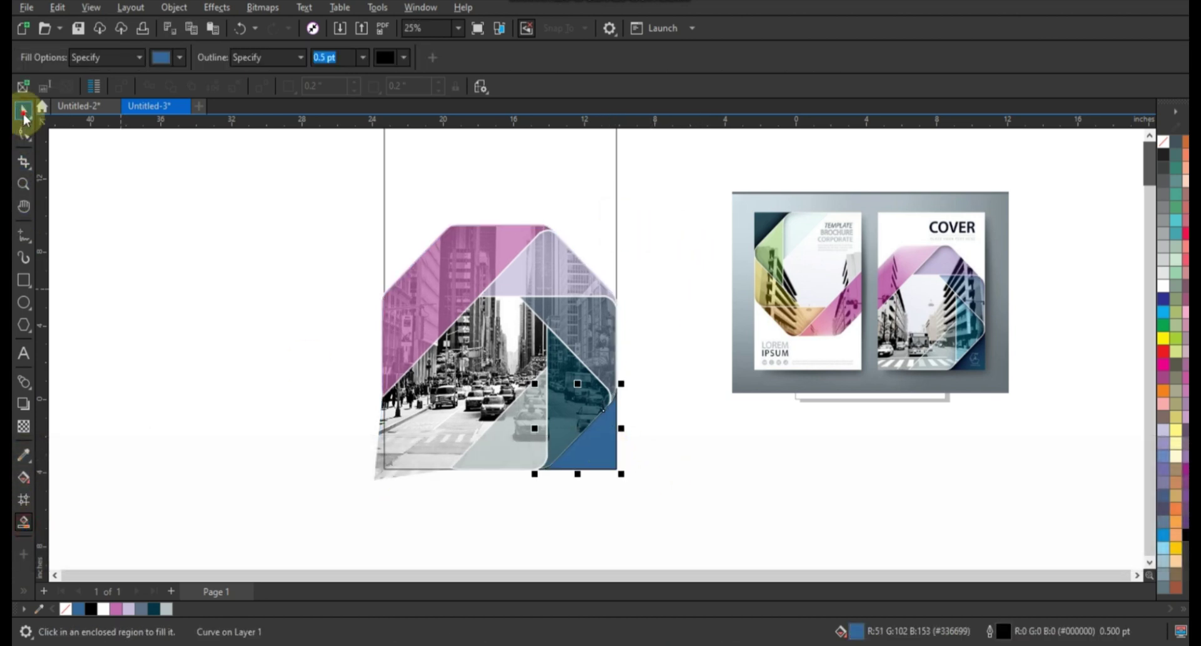
click(24, 112)
click(154, 608)
click(711, 468)
- PowerClip the ribbon, photo and corner shape together inside the cover rectangle and deselect
drag(721, 507, 289, 190)
key(w)
click(585, 209)
click(709, 365)
scroll(710, 367, down, 1)
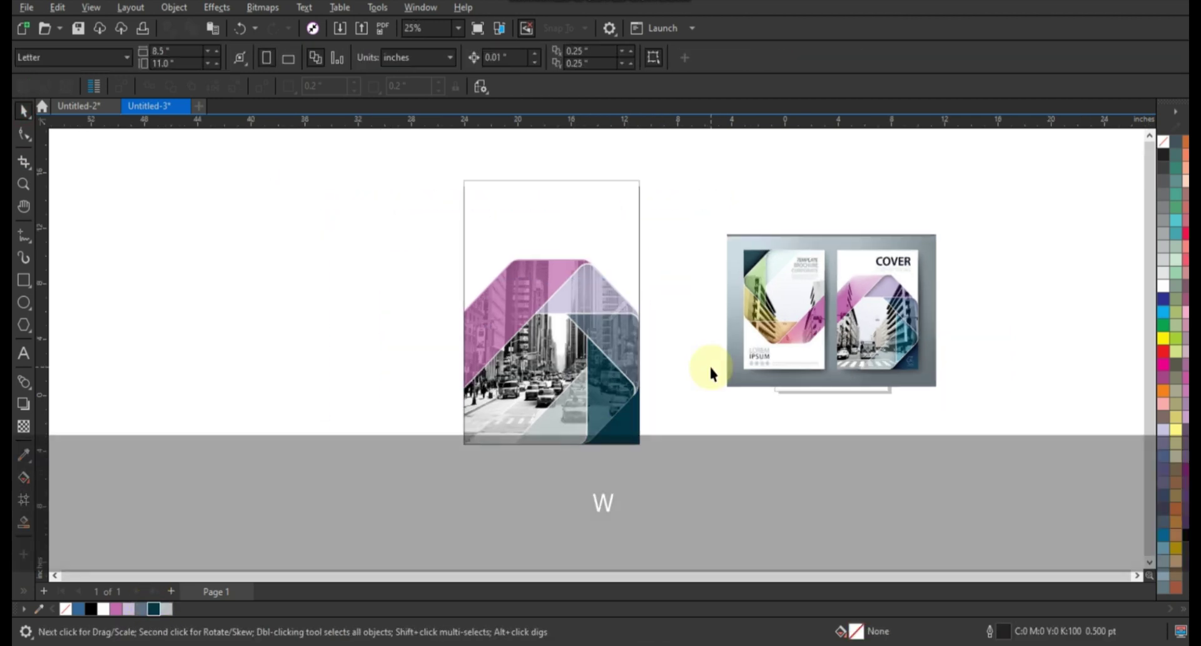
- Compare the cover artwork with the reference brochure in a full-screen preview
click(22, 185)
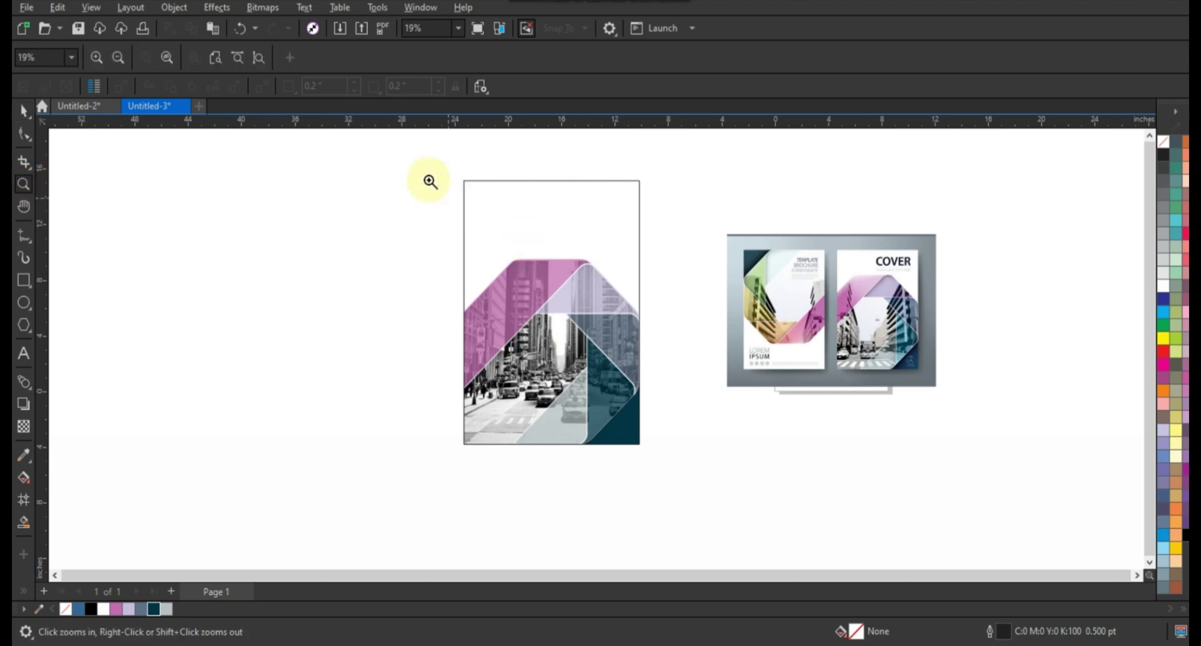
drag(428, 179, 952, 449)
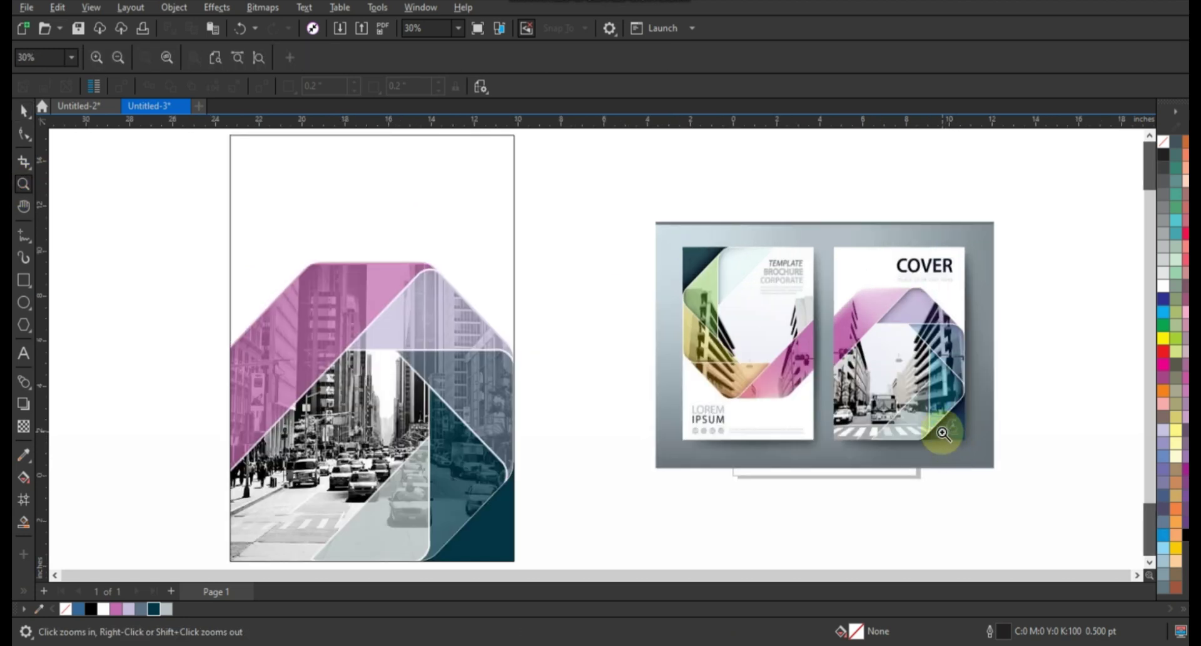
key(F9)
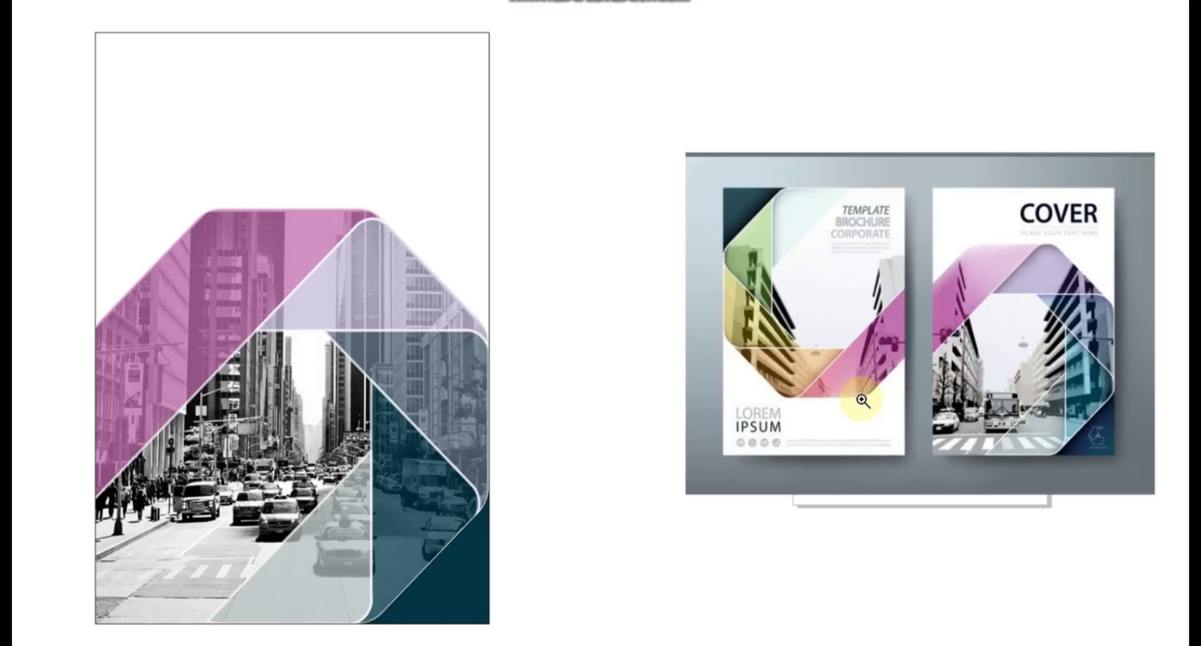